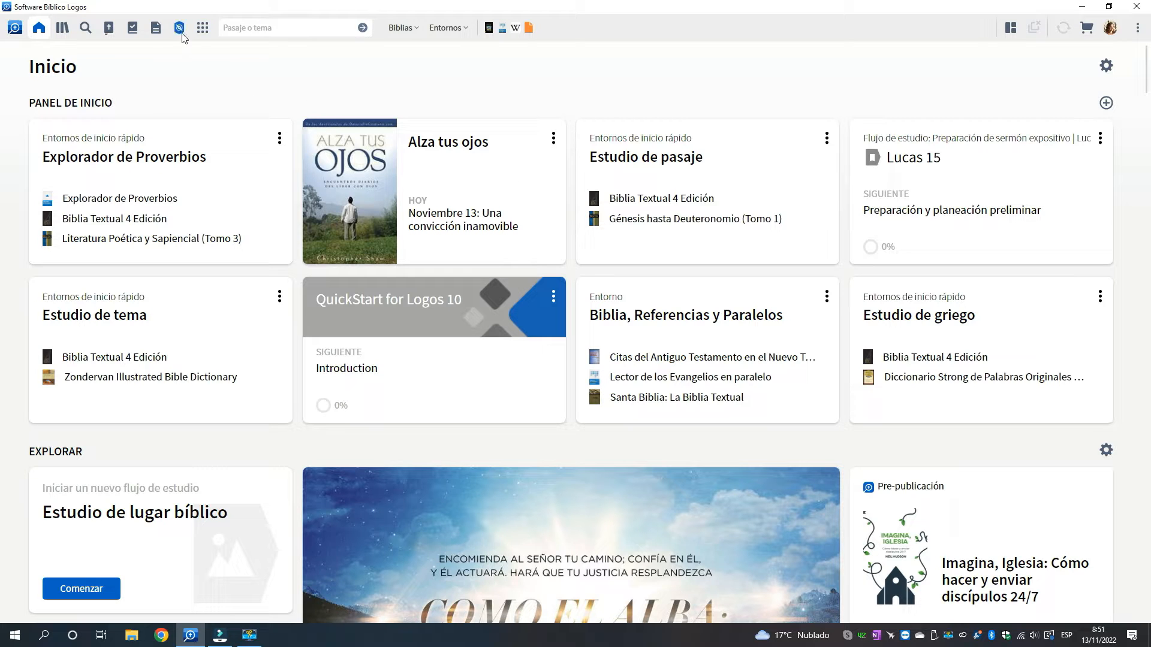
Open the sermon document La Reforma protestante and display its outline (Bosquejo)
click(154, 28)
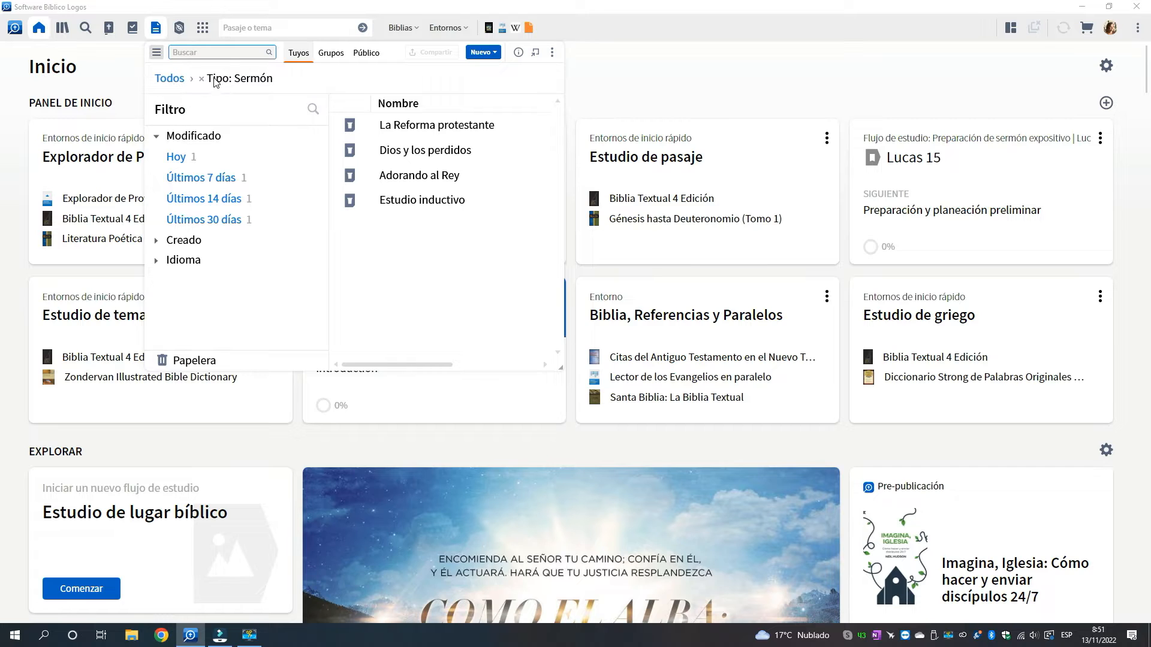
click(424, 126)
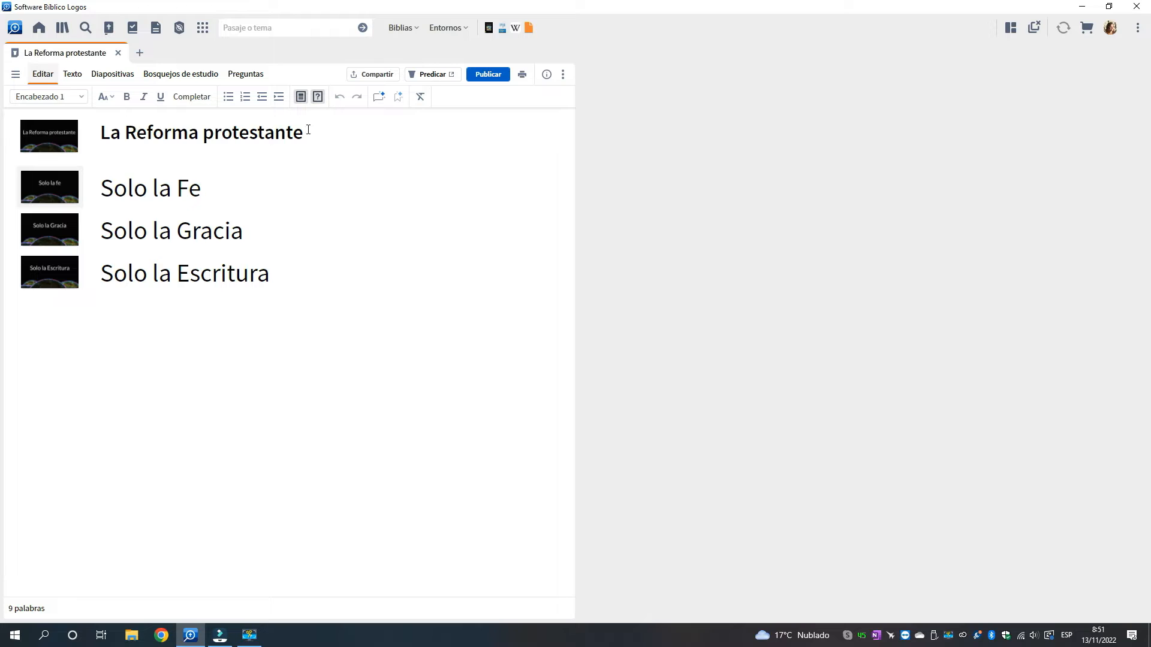
click(15, 75)
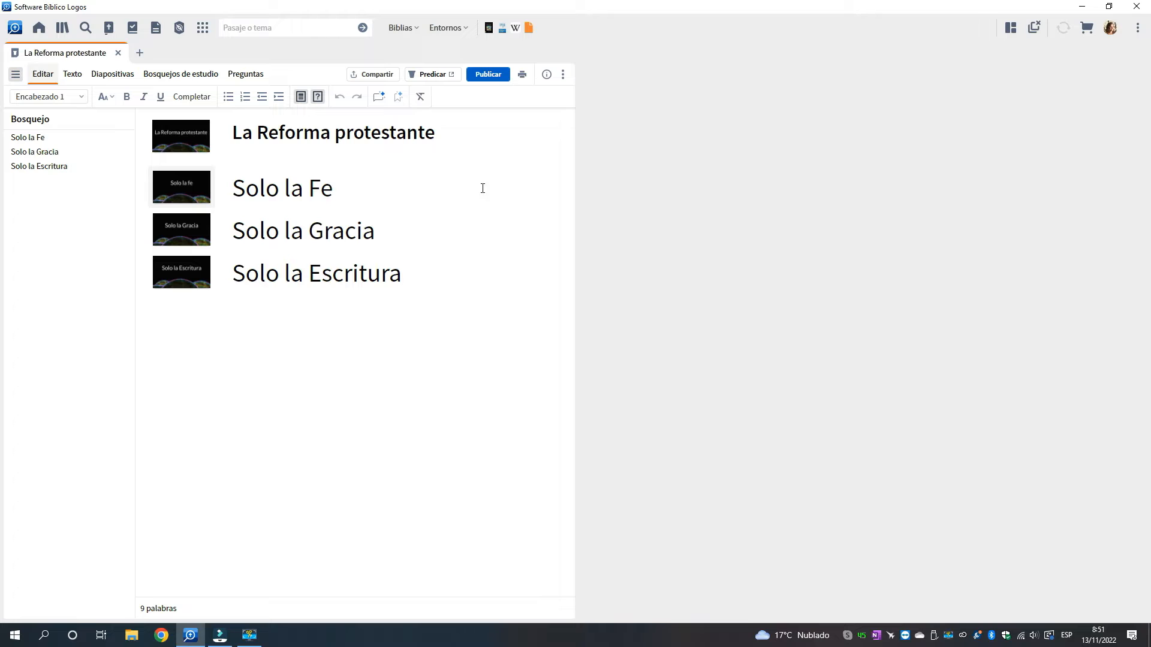
Show the sermon's information pane, widen the sermon window, and switch the pane to popular quotes (Citas populares)
click(546, 76)
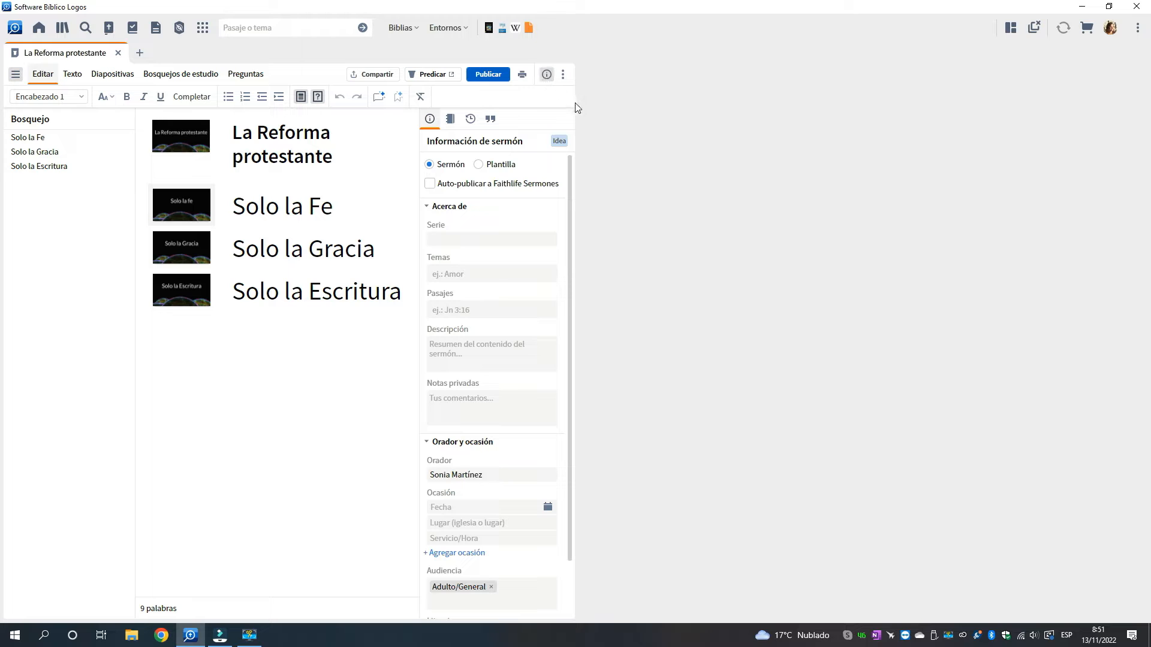
drag(575, 118, 788, 125)
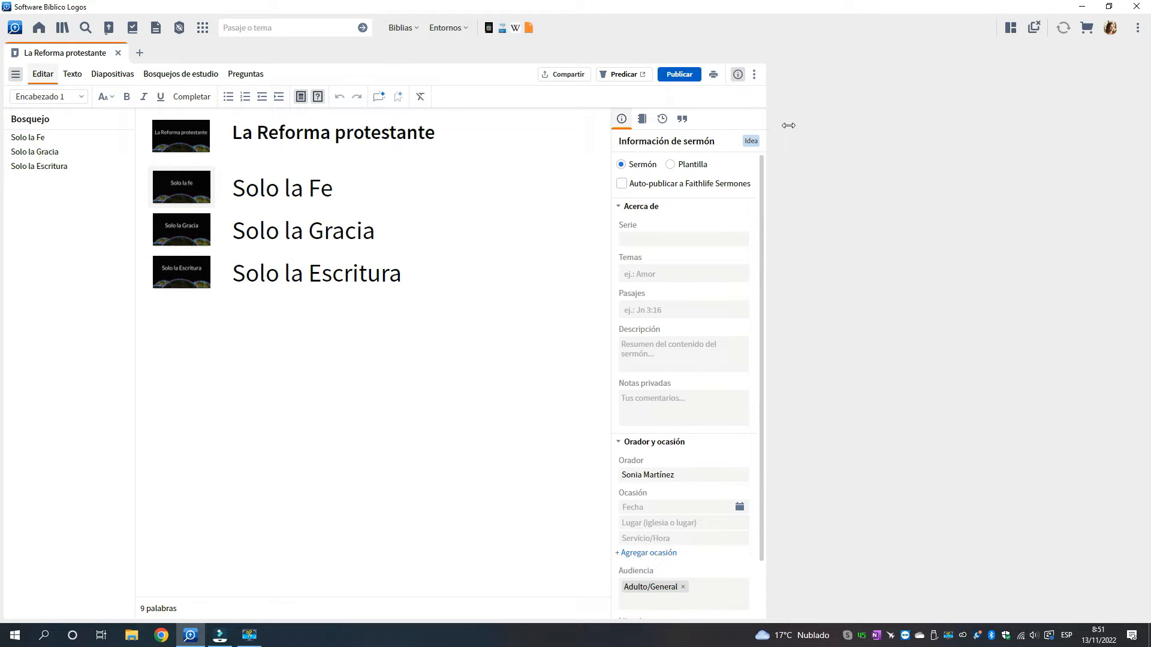
click(682, 122)
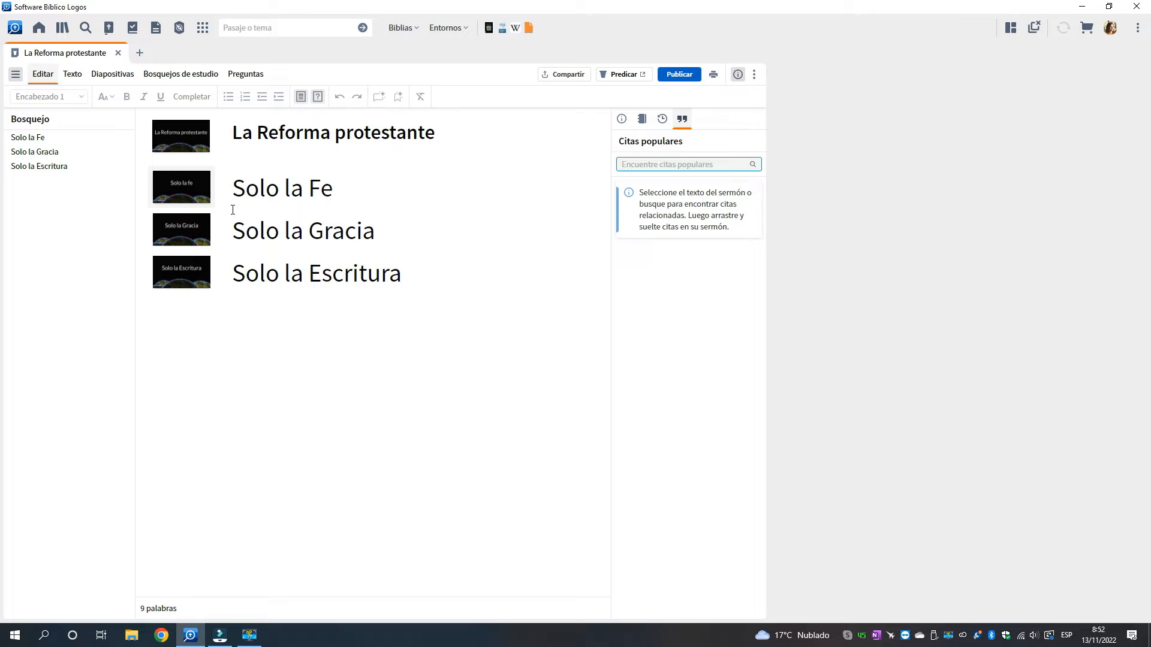
Search the popular quotes for the exact phrase "sola fide"
drag(233, 188, 345, 196)
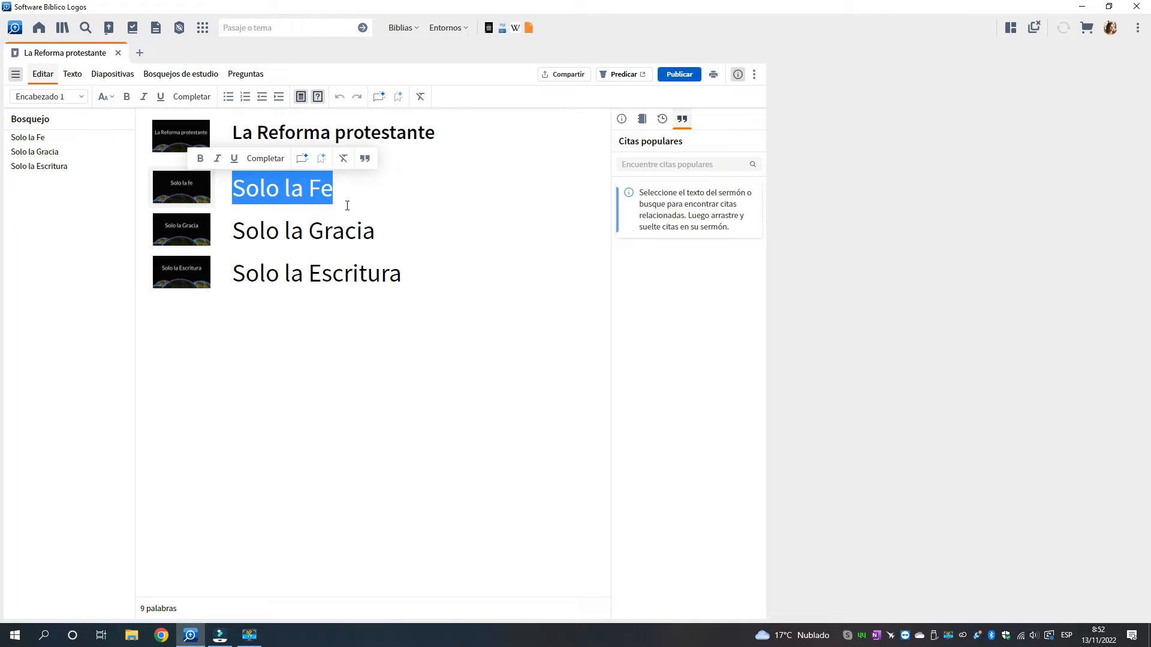
click(626, 164)
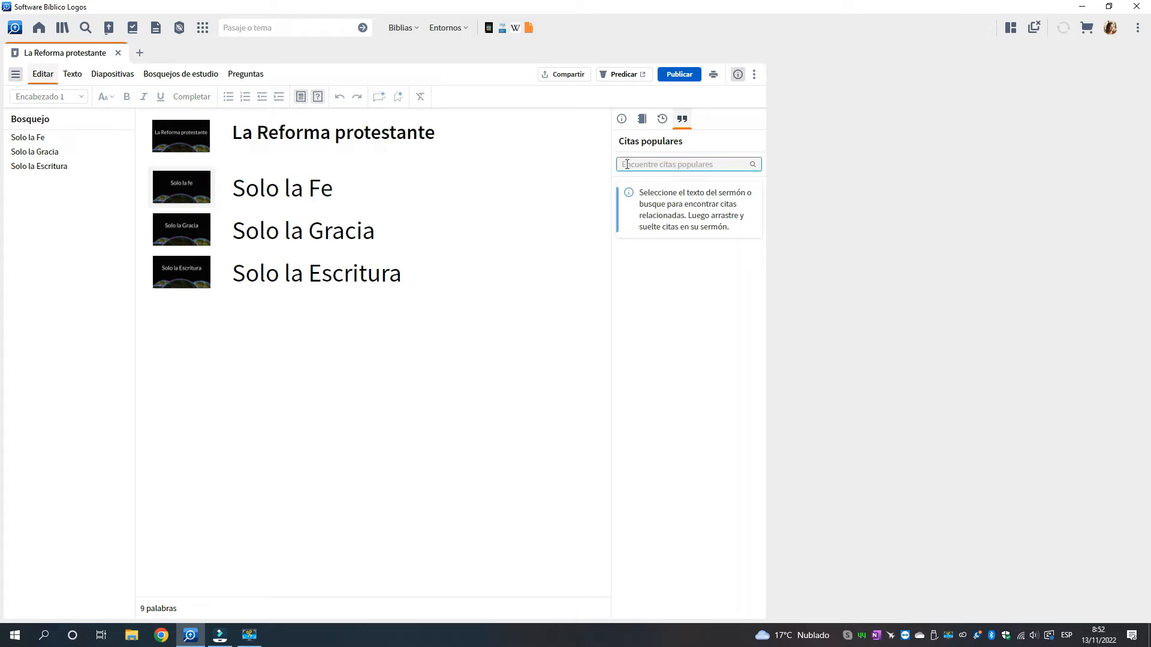
text(")
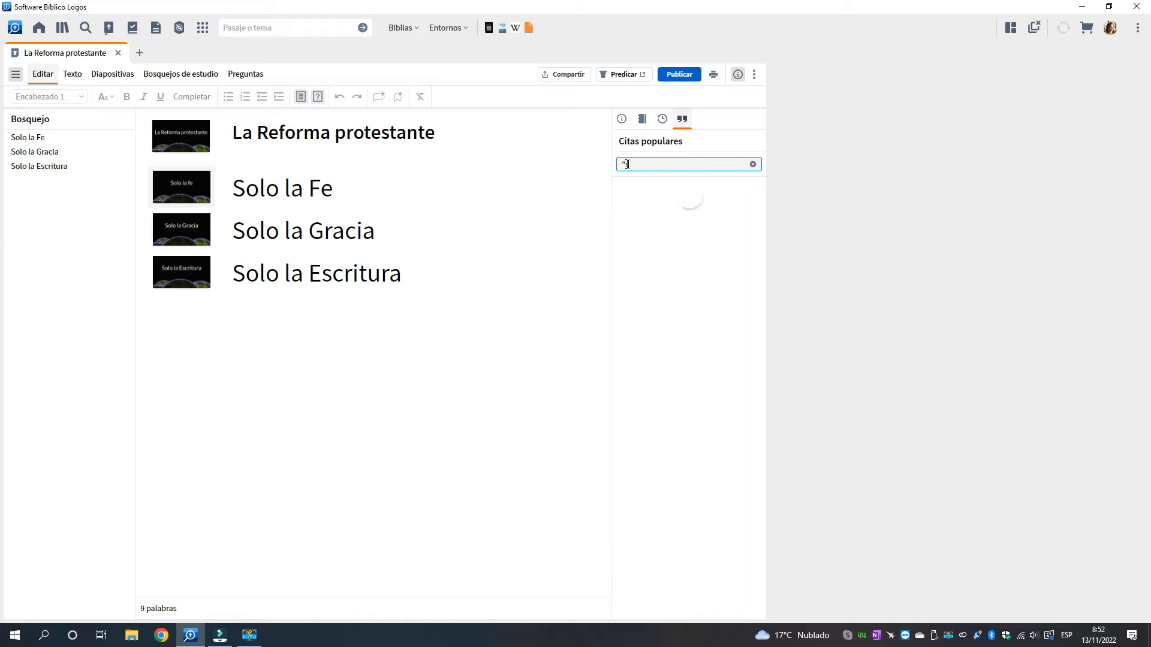
text(sola fide")
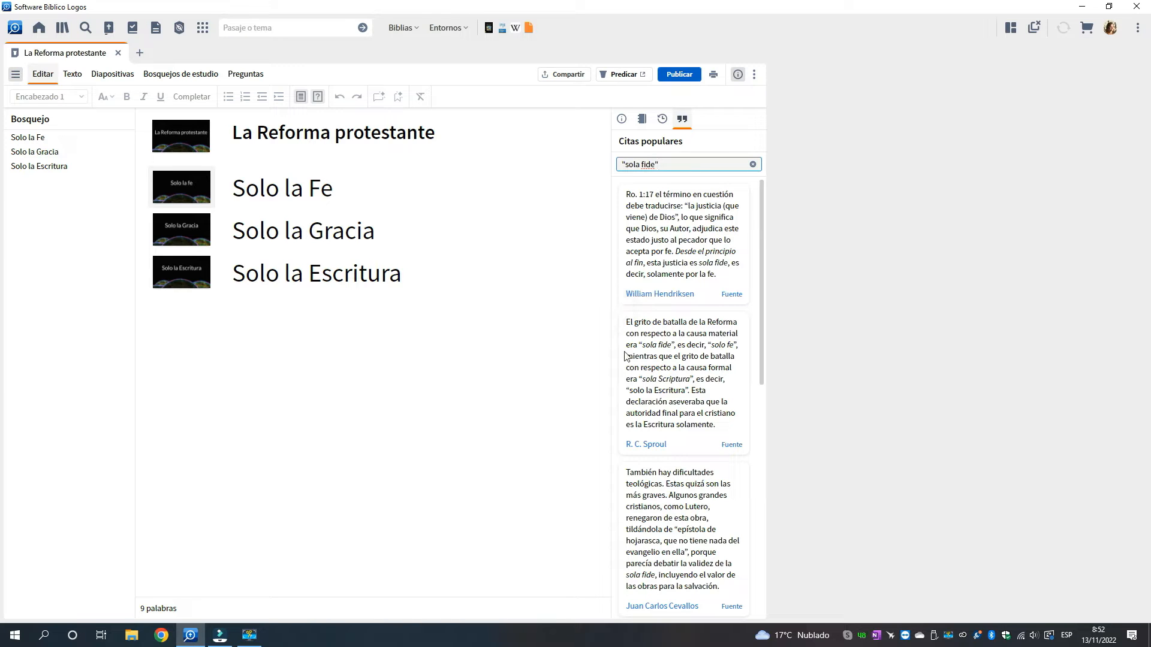
Insert the R. C. Sproul quote starting "El grito de batalla de la Reforma" beneath the Solo la Fe heading
drag(761, 242, 757, 183)
click(670, 362)
drag(670, 363, 301, 203)
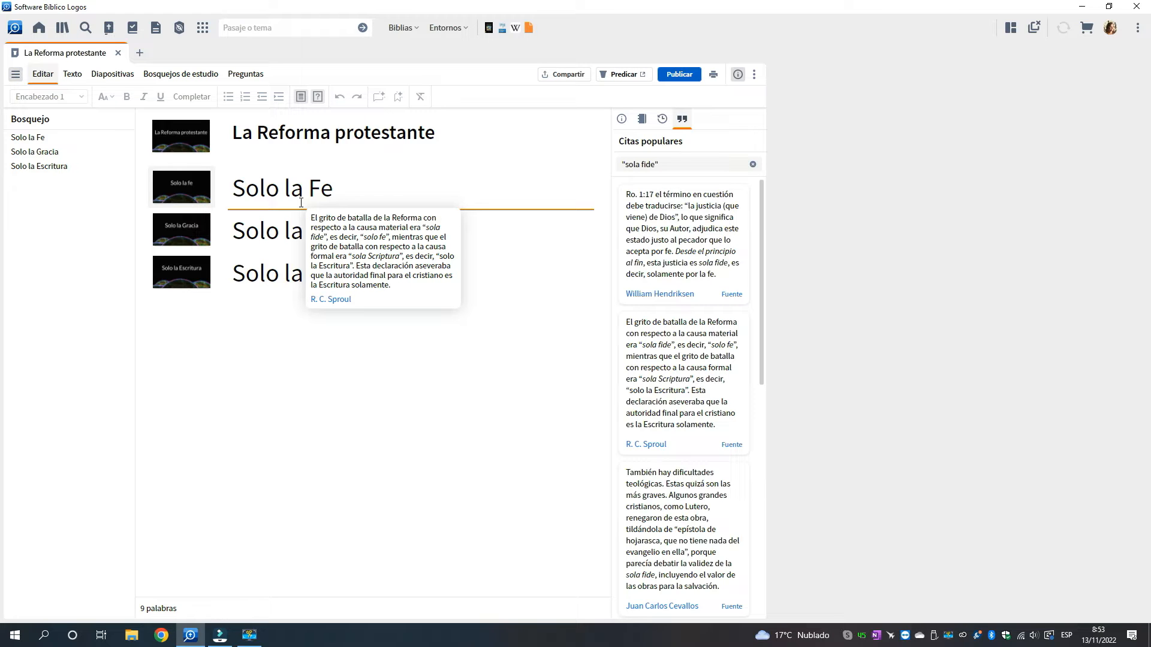
drag(300, 203, 301, 204)
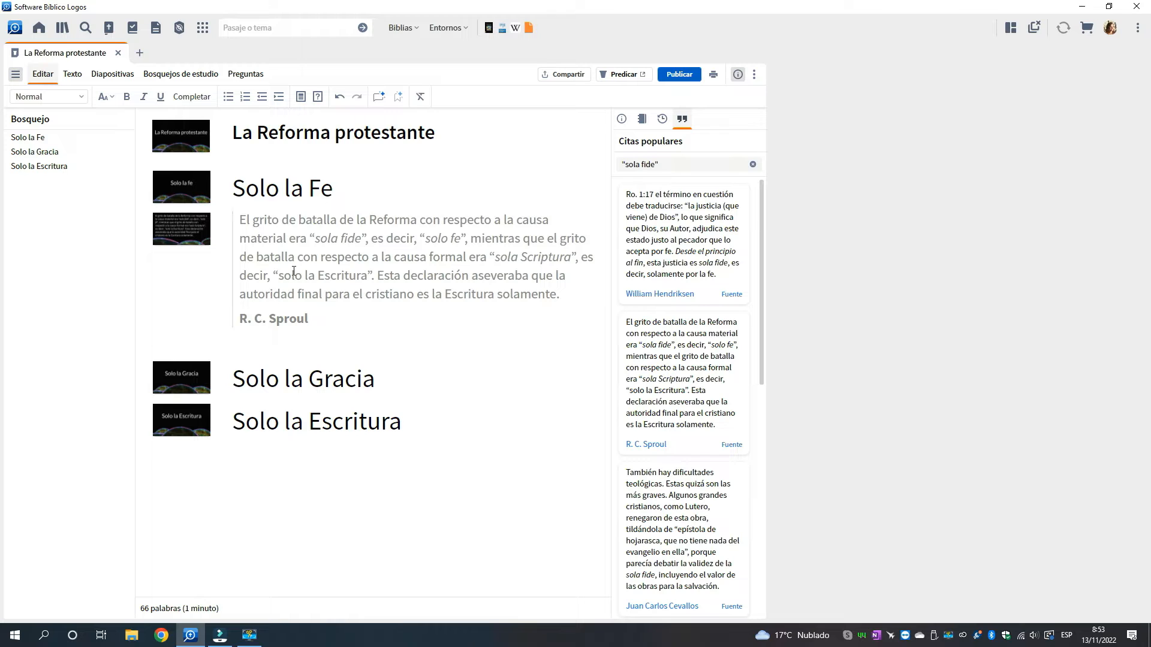
Open the Sproul quote's slide for editing and search the media resources for "sproul"
right_click(188, 228)
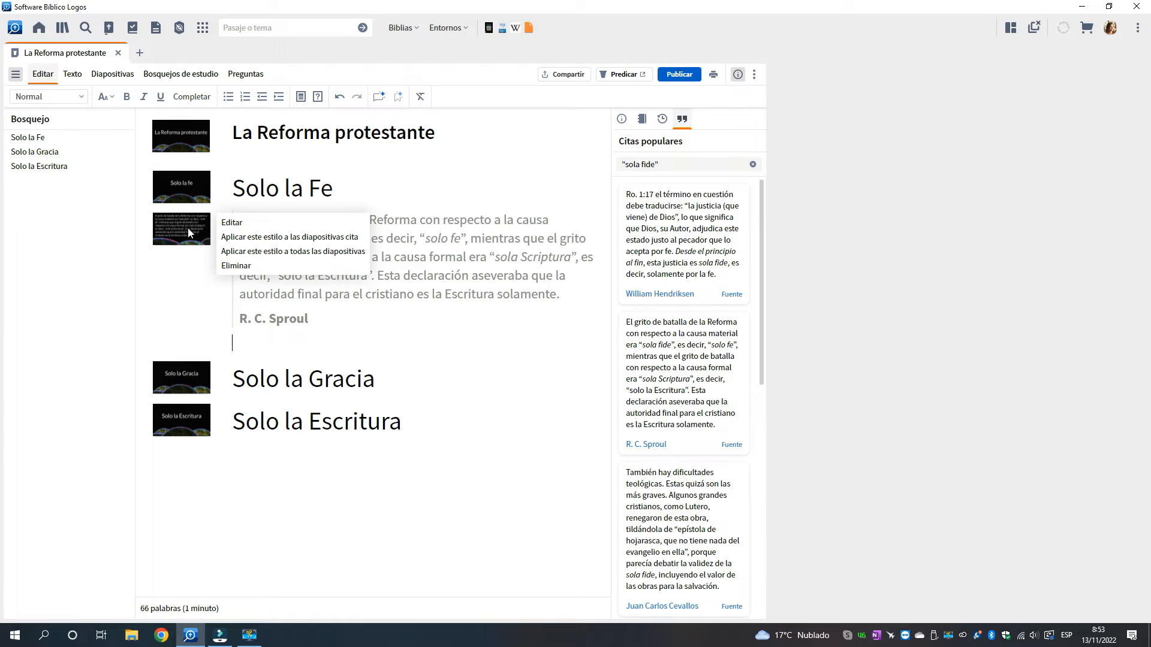
click(235, 225)
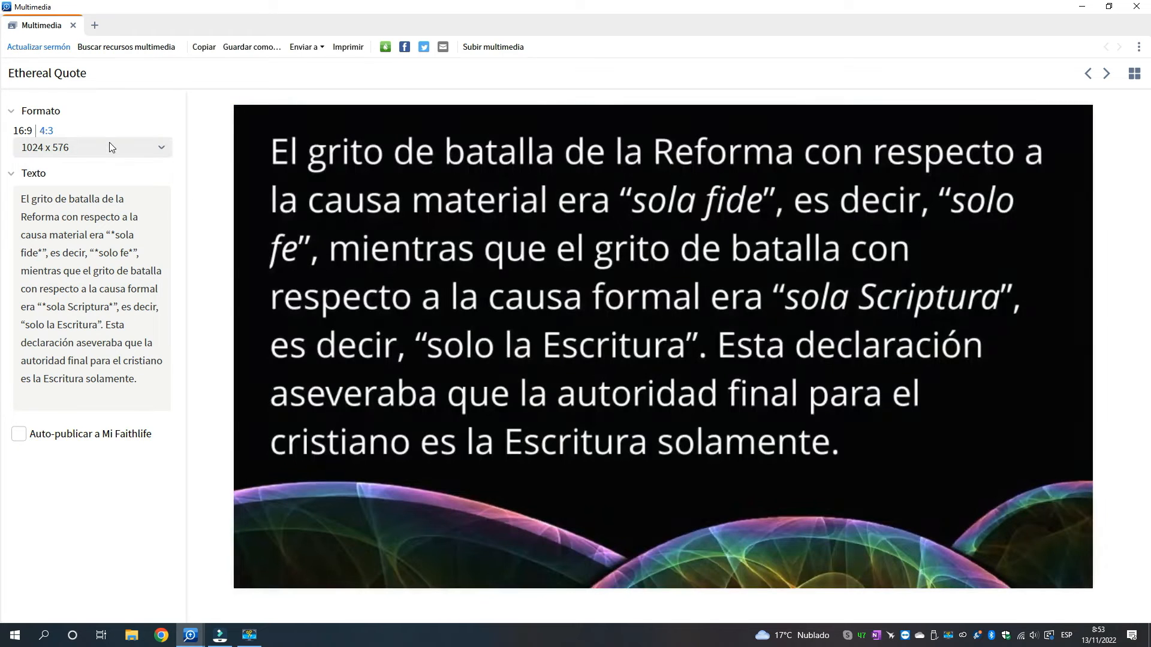
click(143, 51)
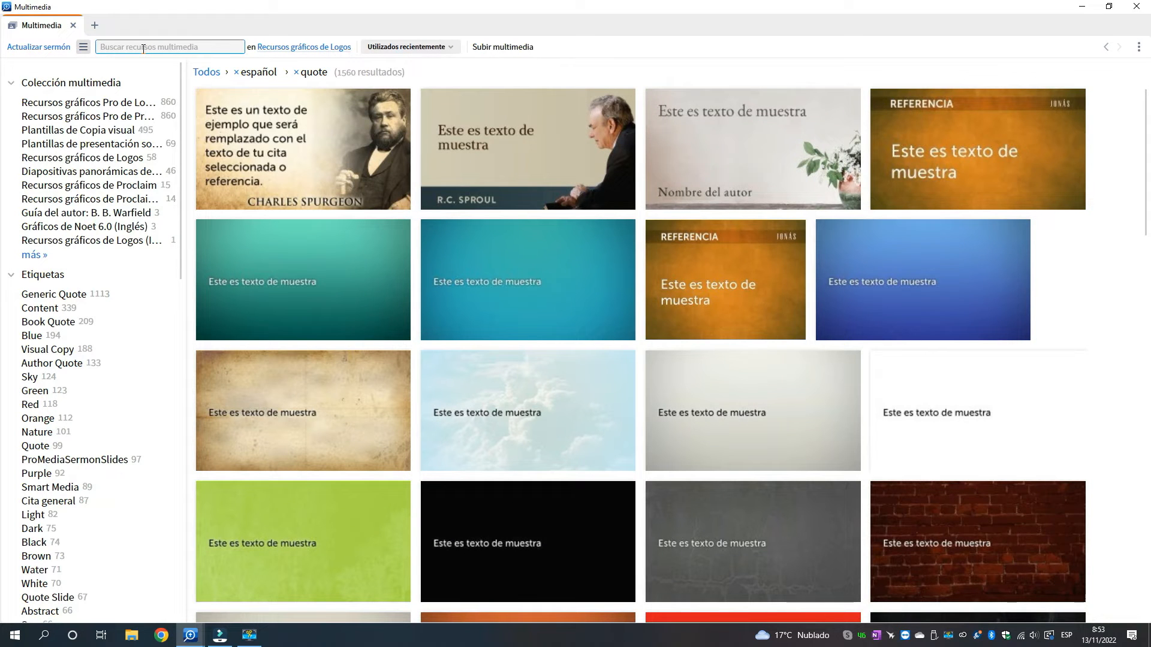
click(143, 48)
text(sproul)
key(Return)
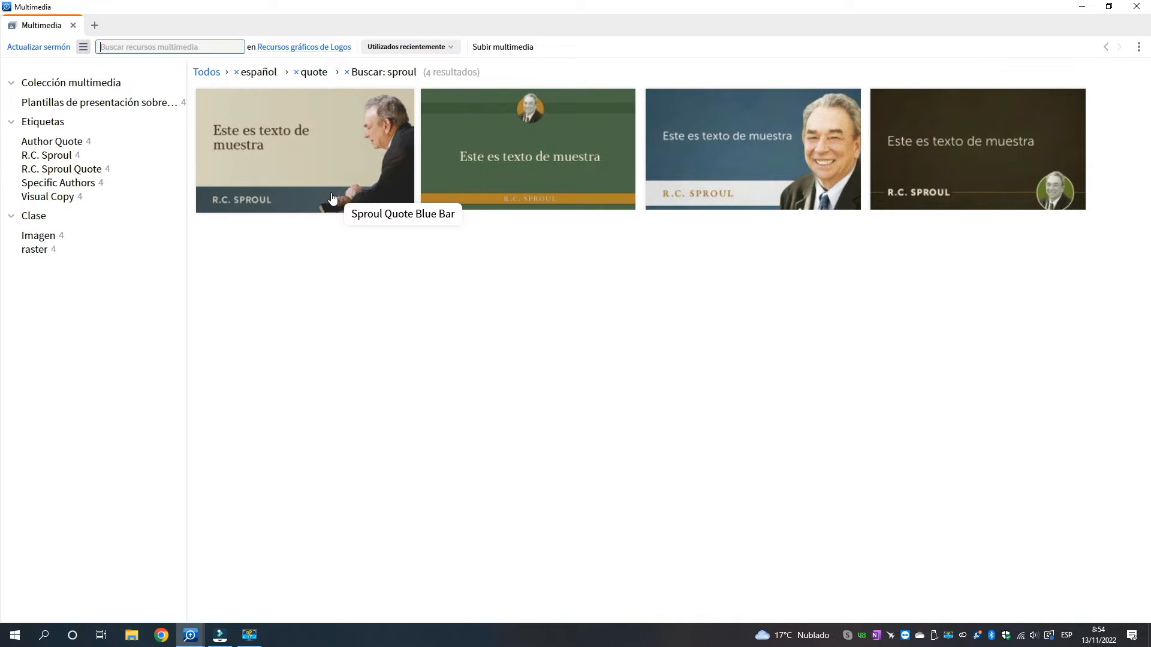
Apply the Sproul Quote Blue Bar design to the quote slide and update the sermon with it
click(304, 145)
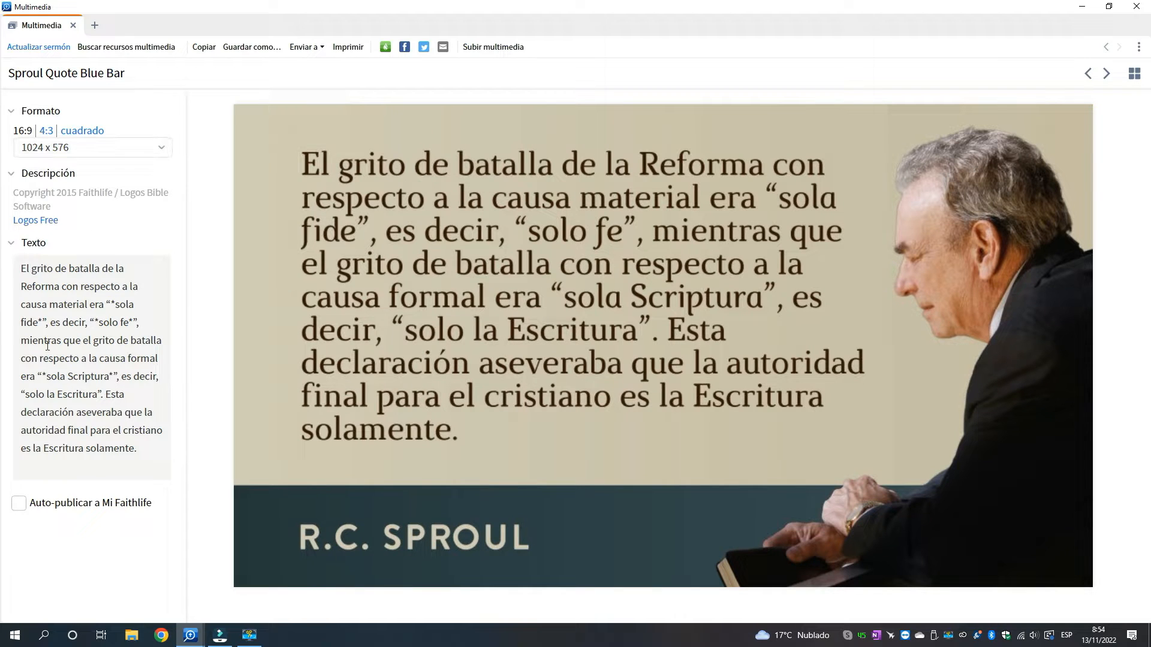
click(79, 315)
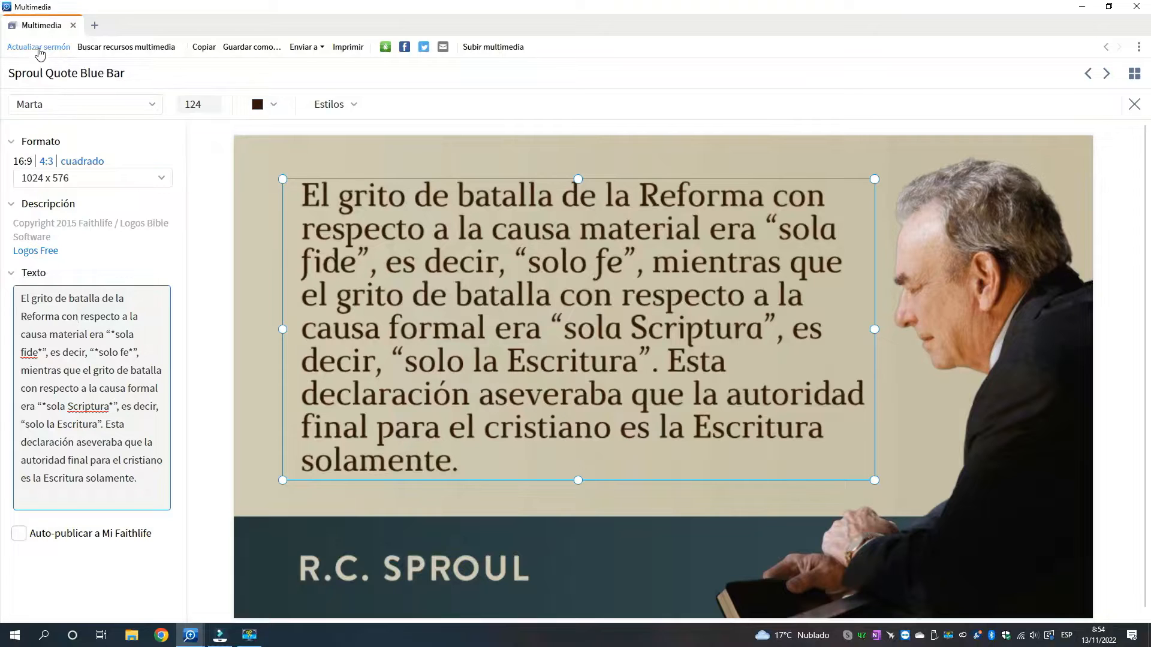
click(40, 54)
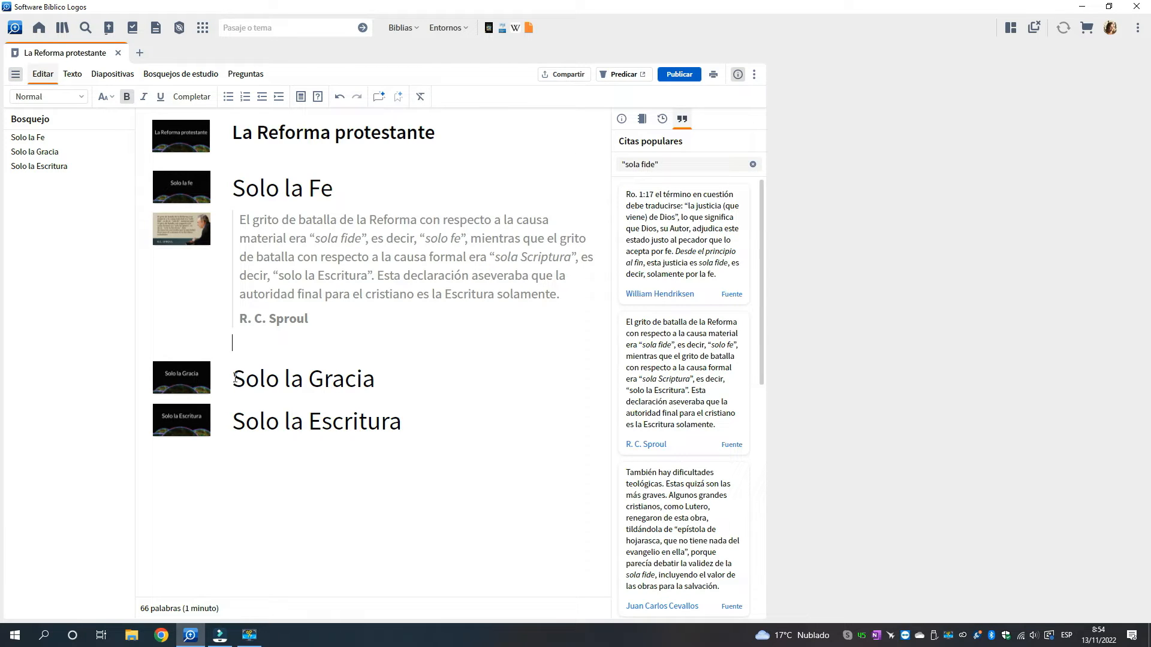
Search the popular quotes for "gracia" in place of the previous search phrase
drag(233, 379, 387, 383)
click(668, 166)
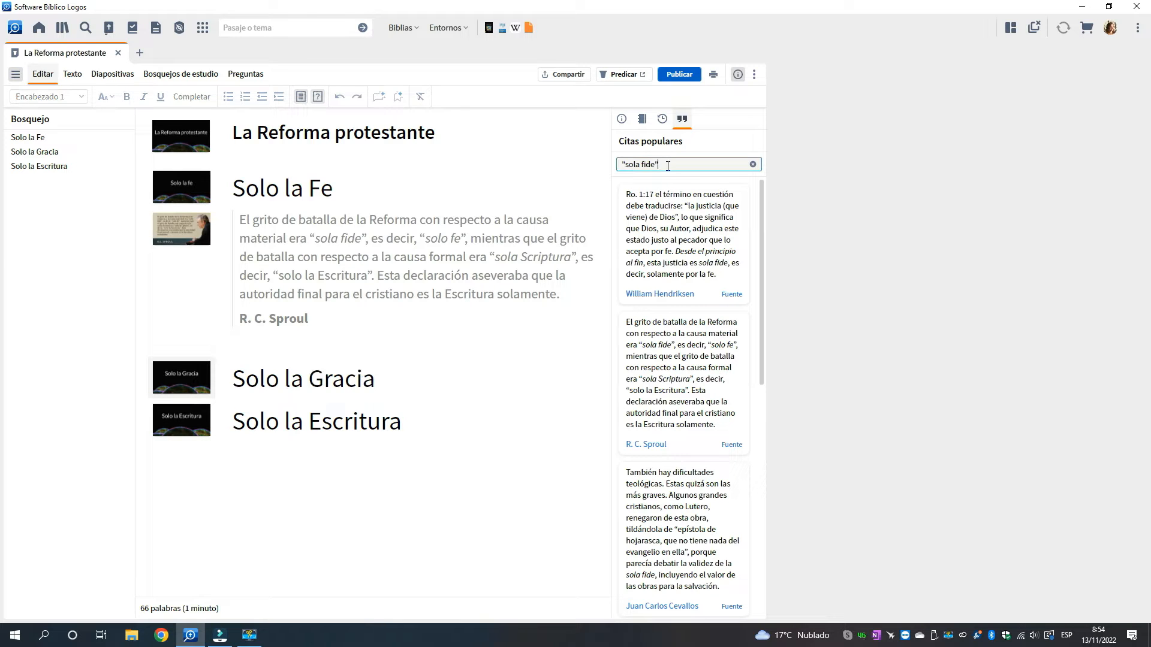
drag(614, 164, 606, 166)
text(gracia)
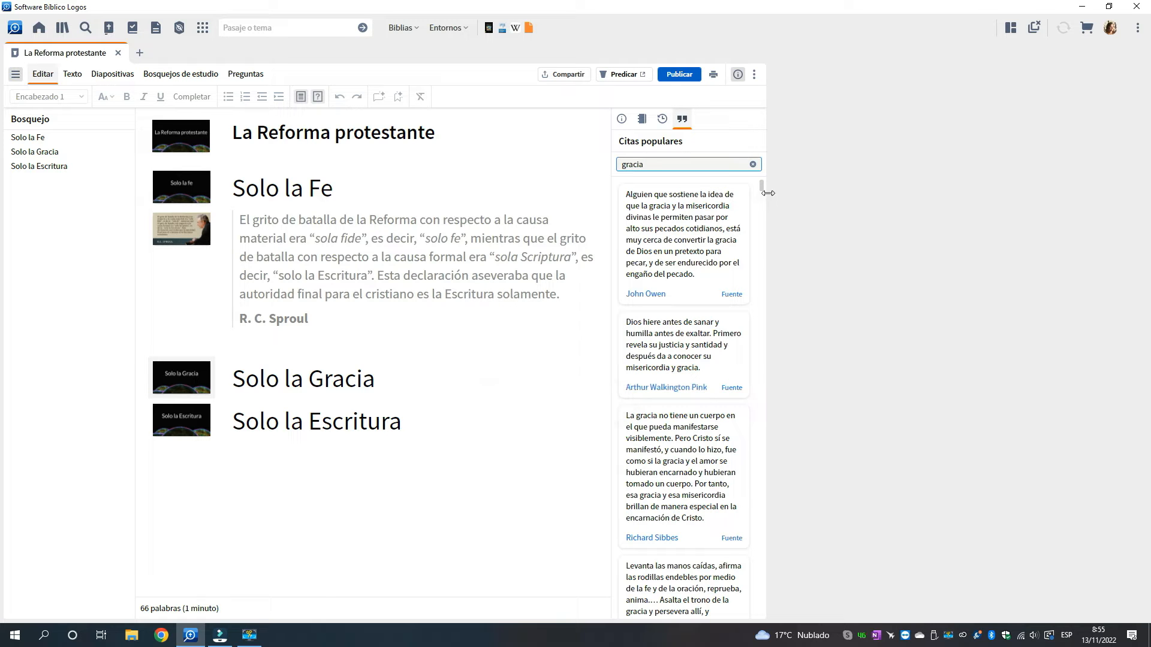
Browse the quotes about gracia and restrict the list to those by Charles Spurgeon
drag(761, 185, 763, 203)
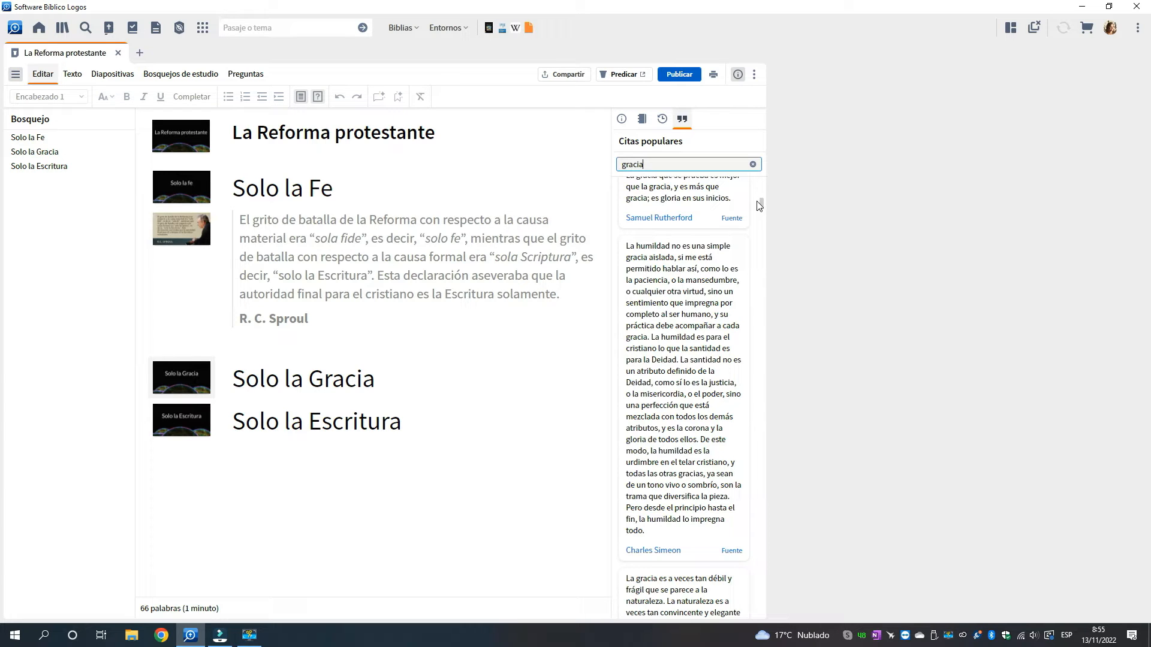
drag(761, 202, 767, 220)
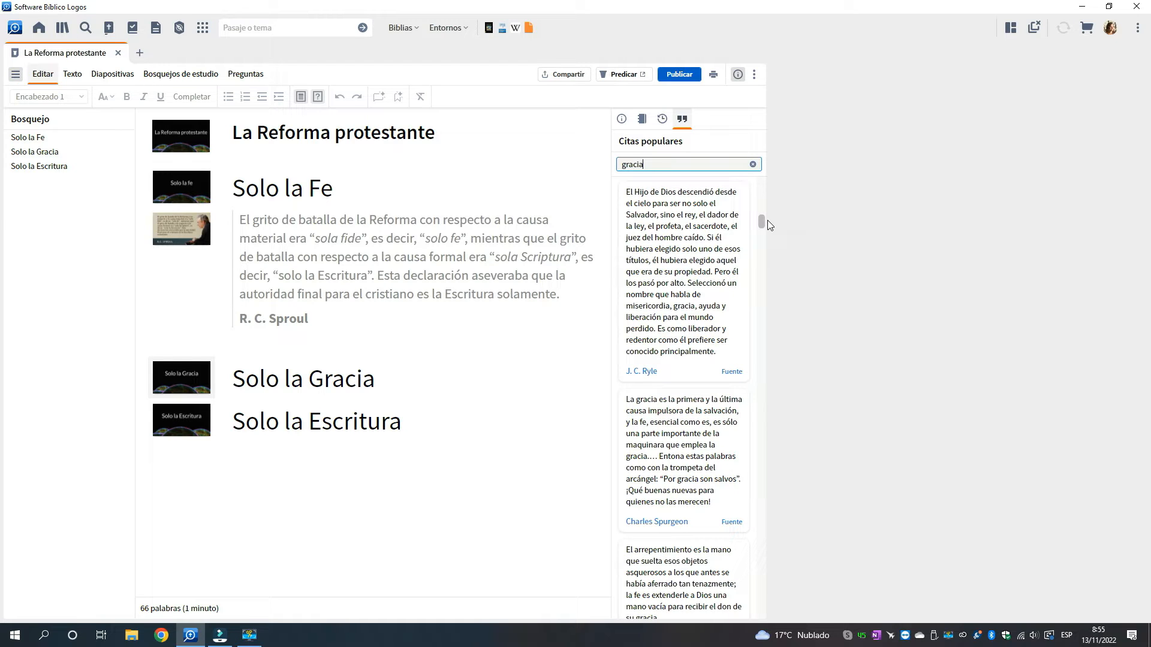
scroll(707, 347, down, 3)
scroll(707, 347, down, 1)
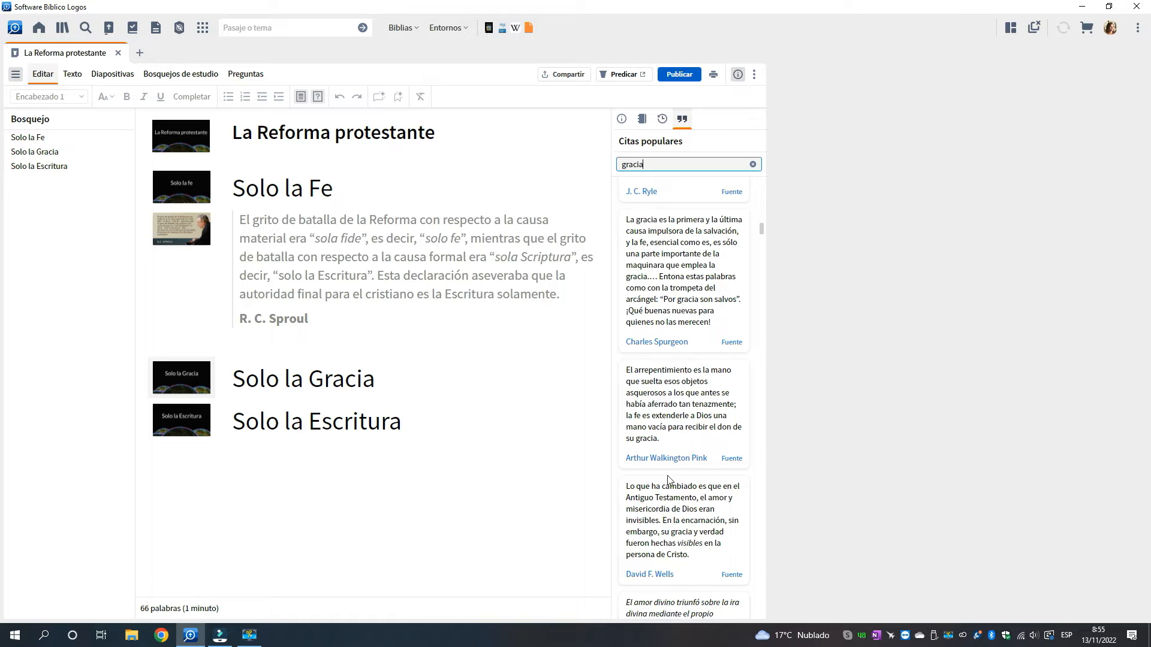
click(655, 342)
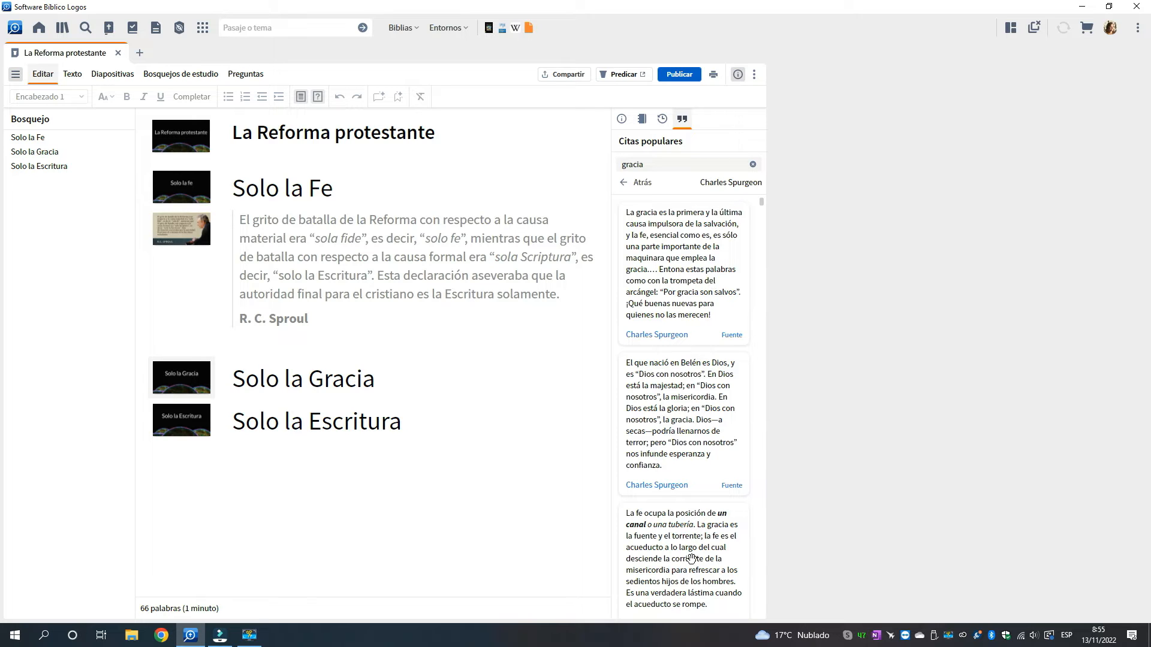
Insert the Charles Spurgeon quote starting "El que nació en Belén es Dios" beneath the Solo la Gracia heading
drag(762, 203, 763, 207)
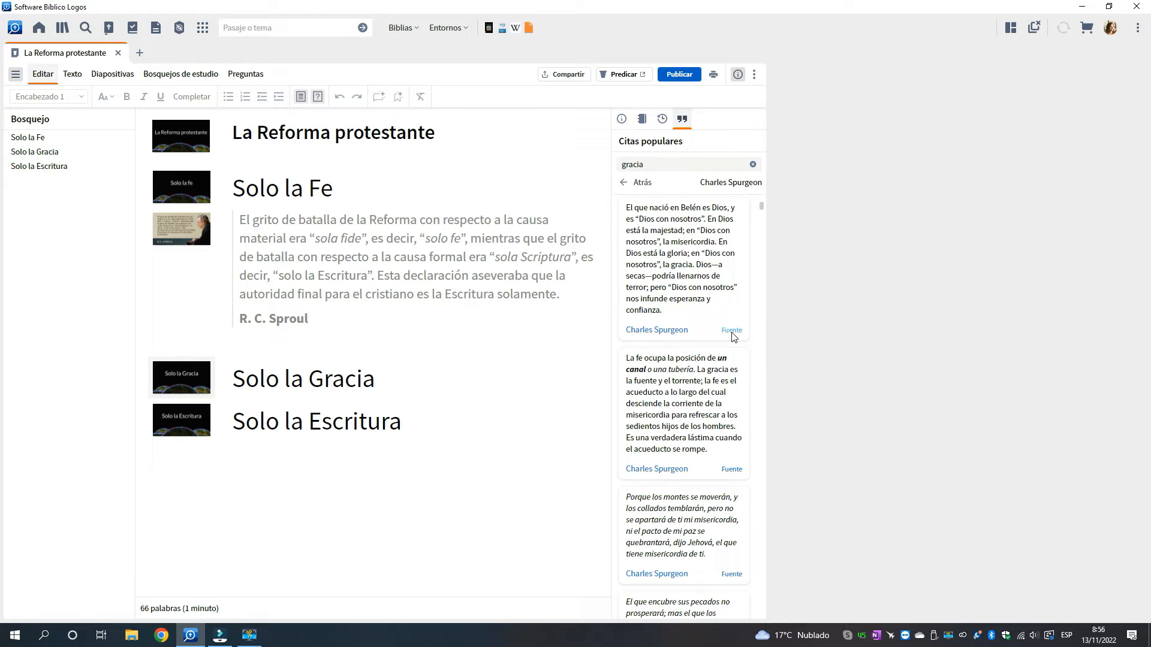
mouse_move(734, 337)
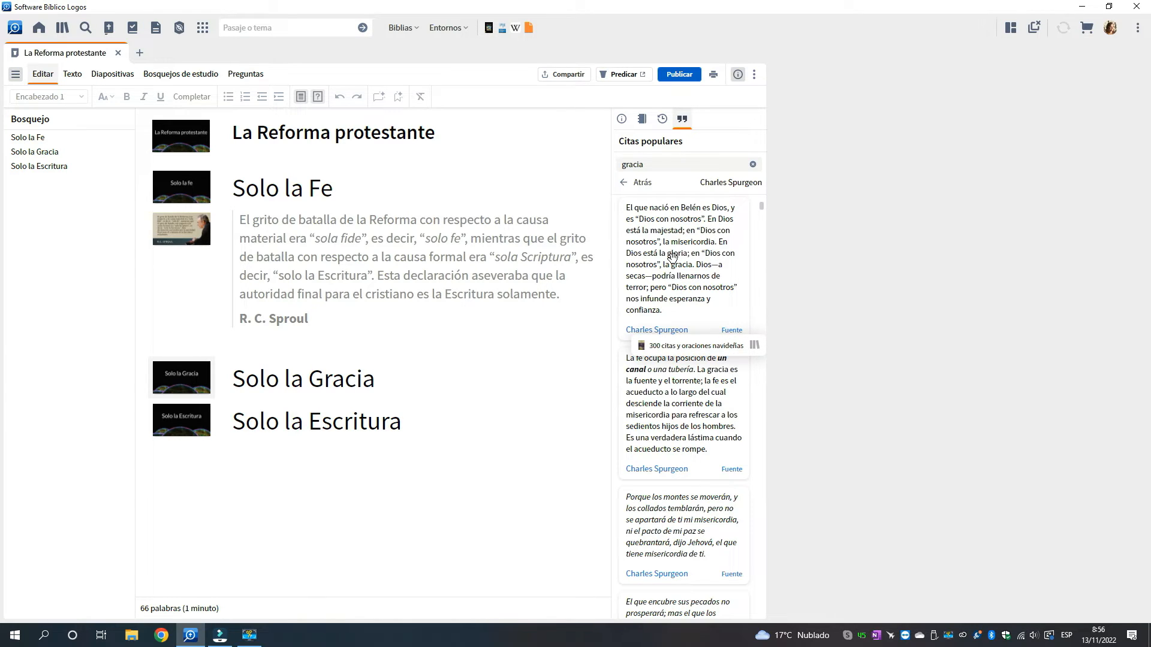
drag(672, 257, 281, 402)
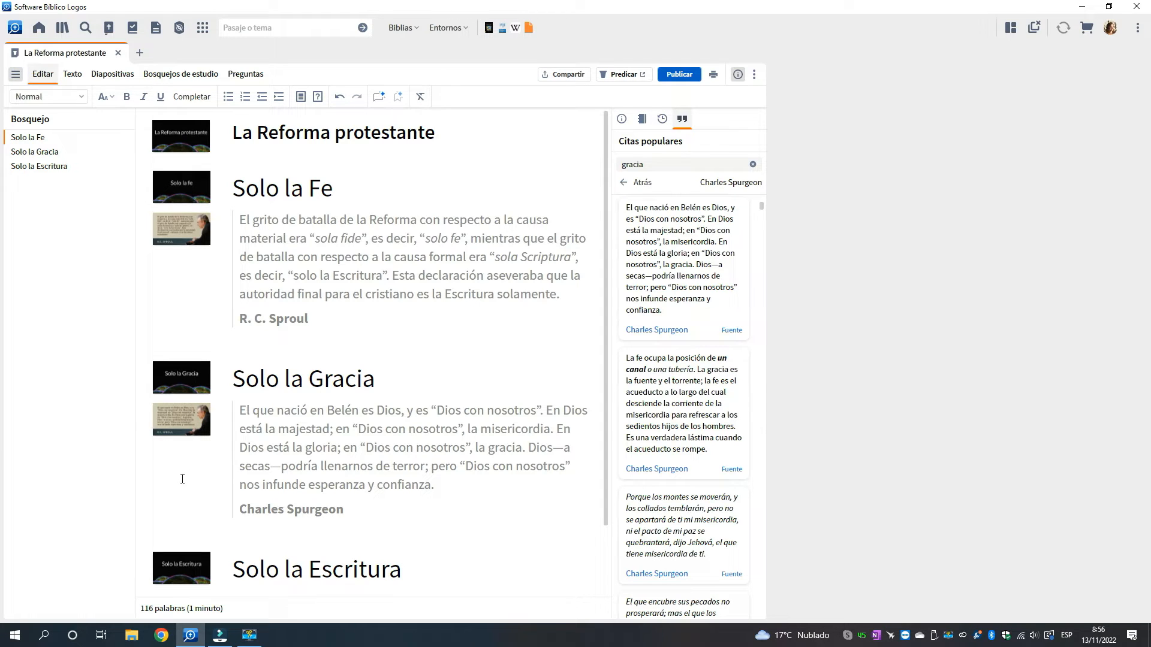
Change the Spurgeon quote slide's design to Cita: Charles Spurgeon from the media resources and update the sermon
right_click(189, 417)
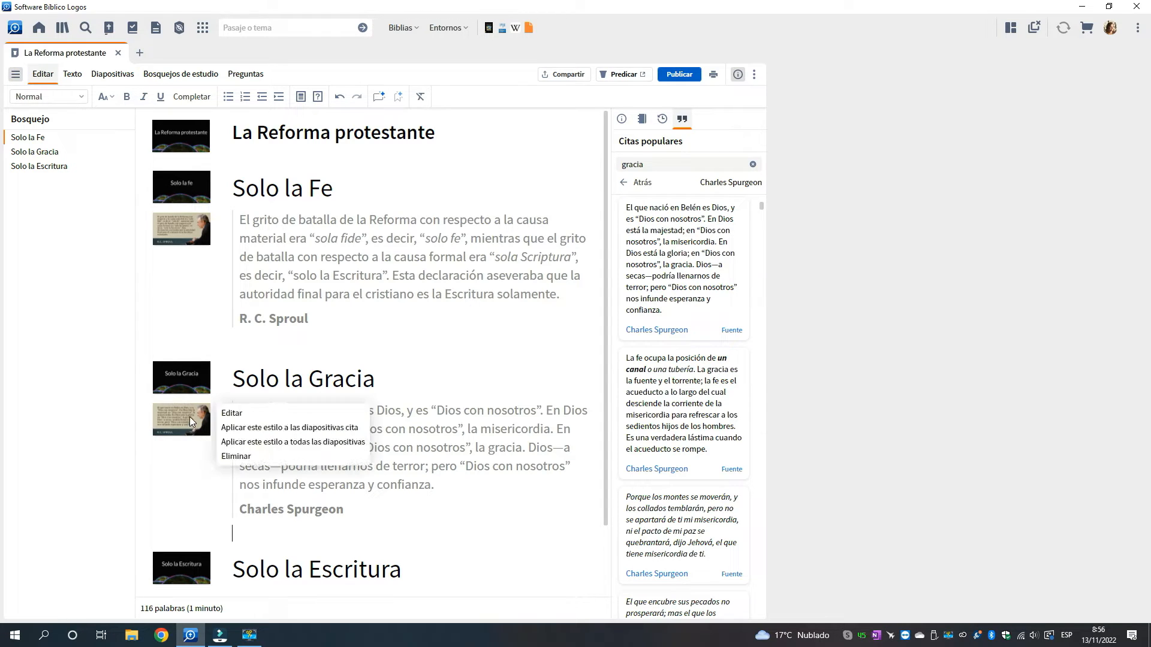
click(225, 416)
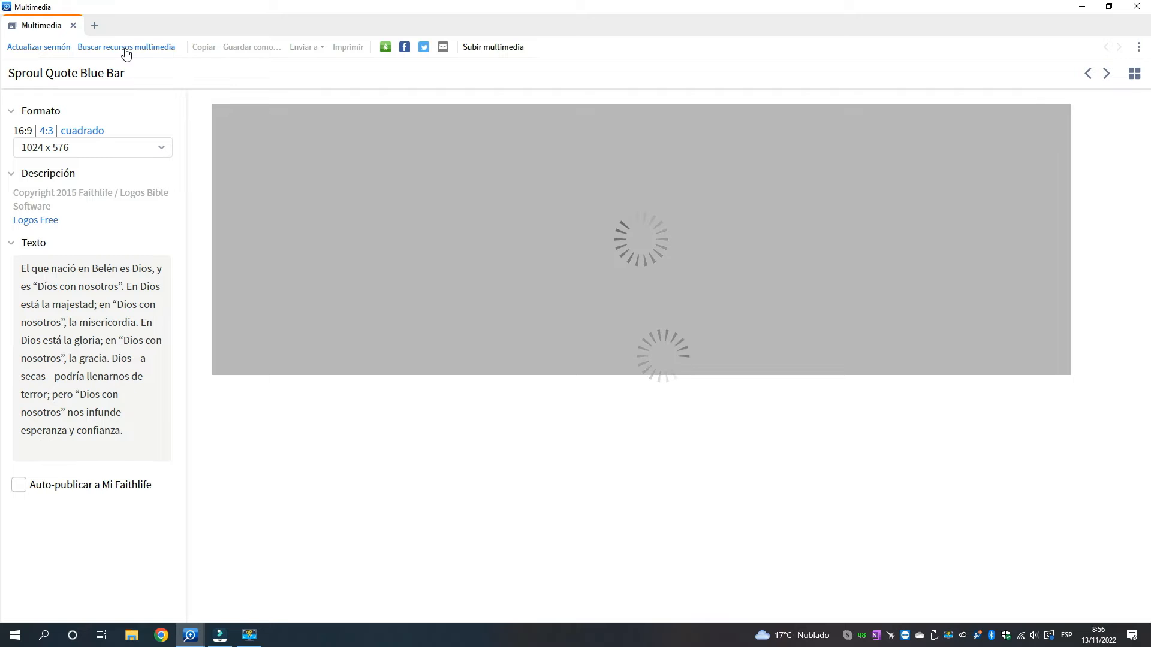
click(126, 50)
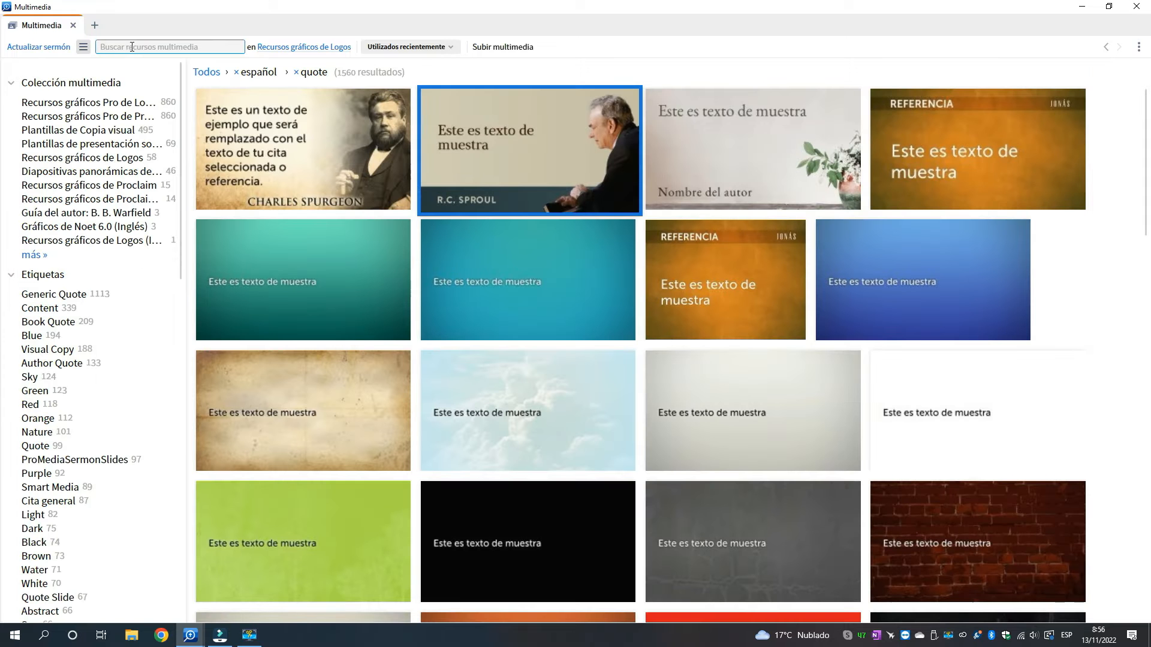
click(285, 161)
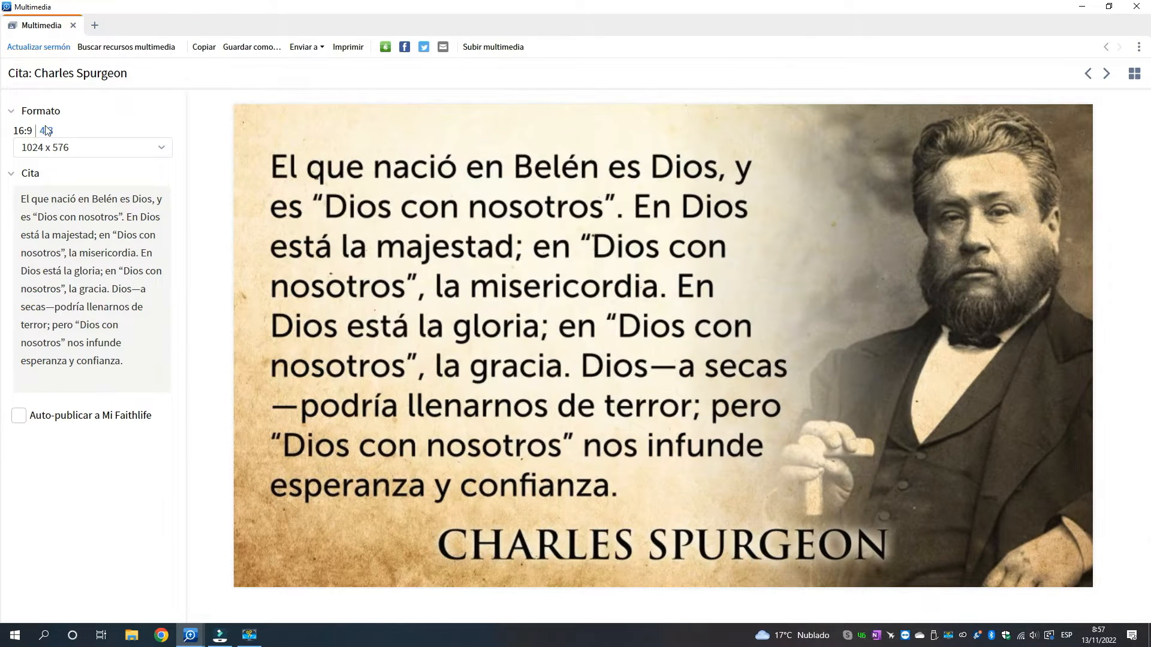
click(32, 53)
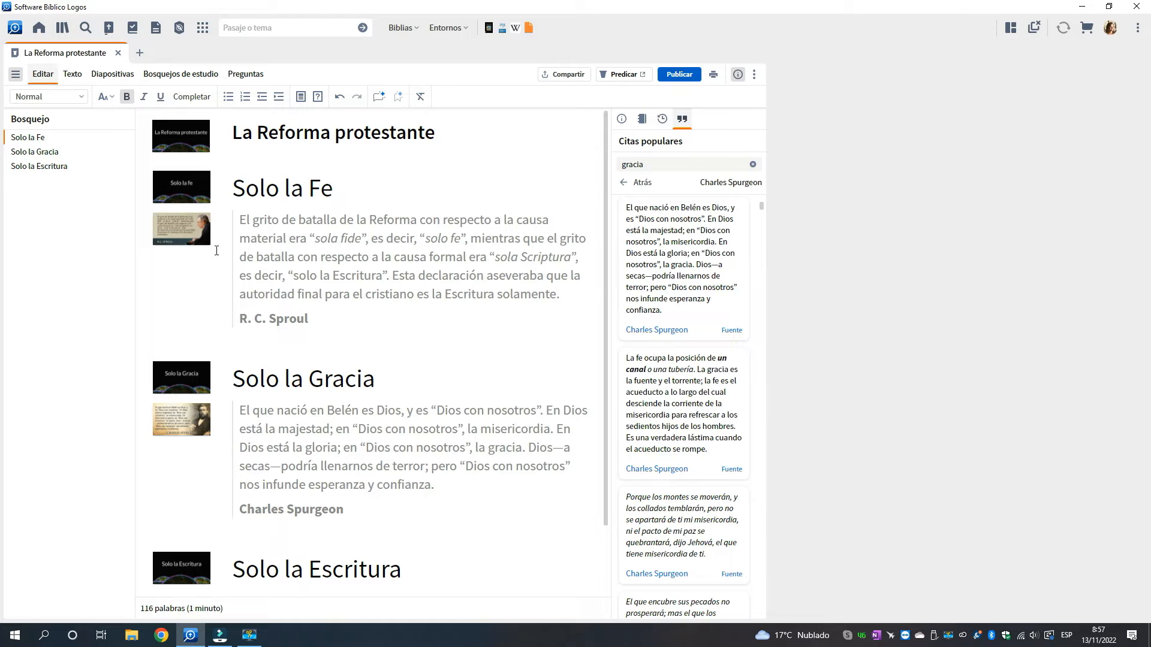
Review all the sermon's slides in the slide overview and return to the editing view
click(111, 75)
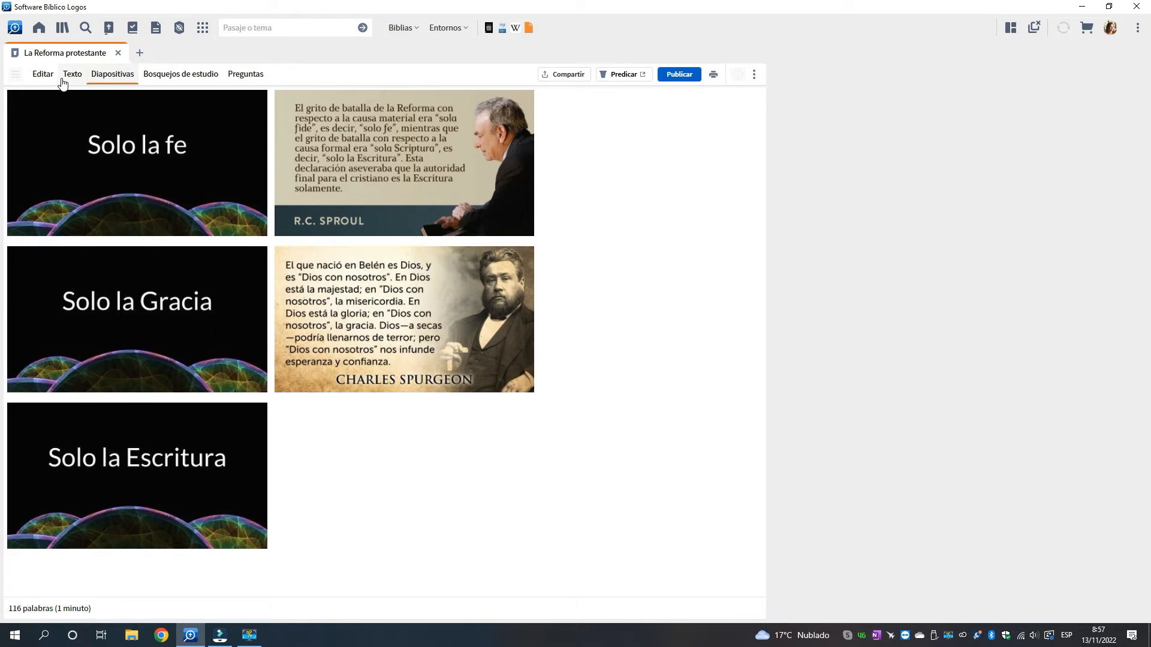
click(43, 74)
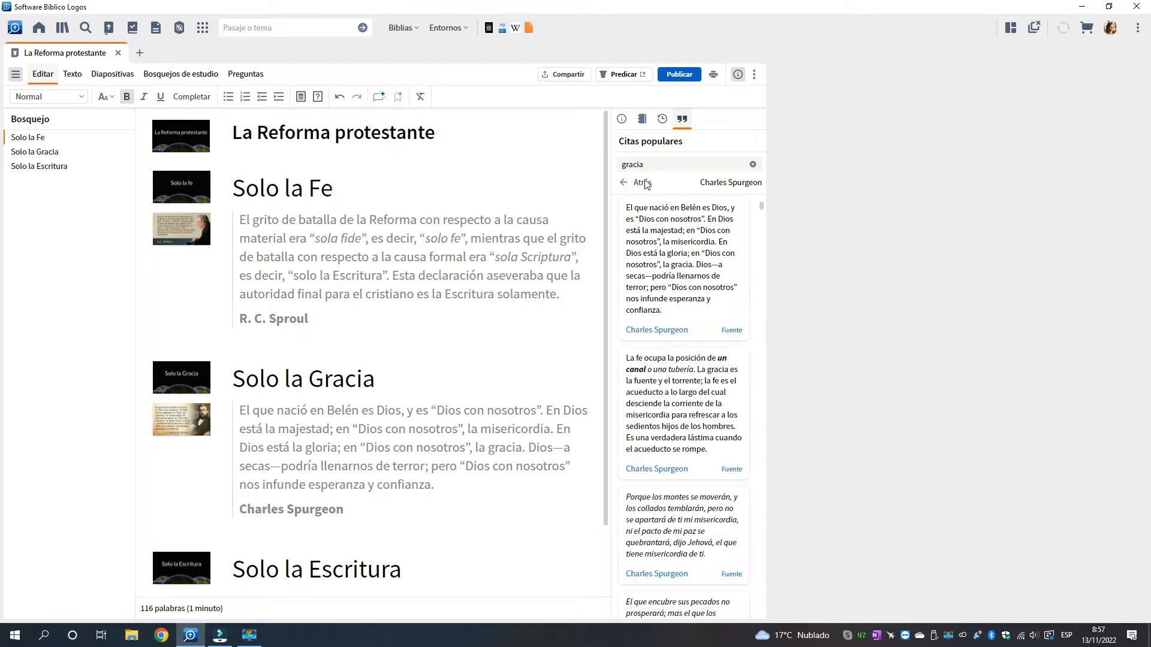
scroll(698, 374, down, 2)
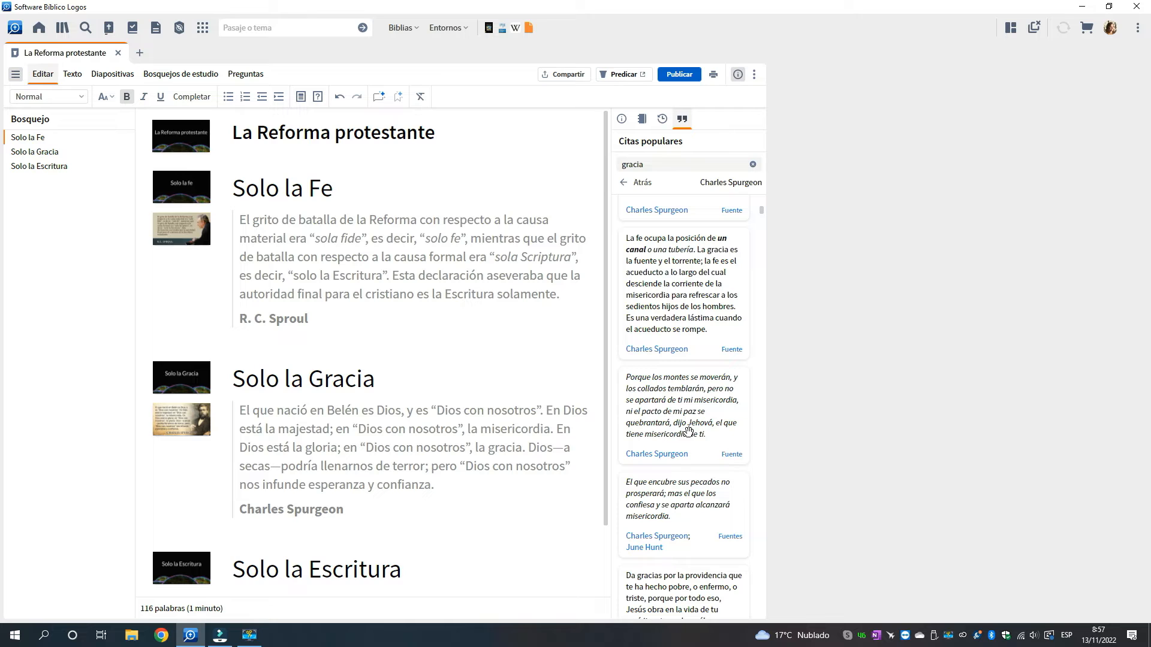
scroll(702, 415, down, 1)
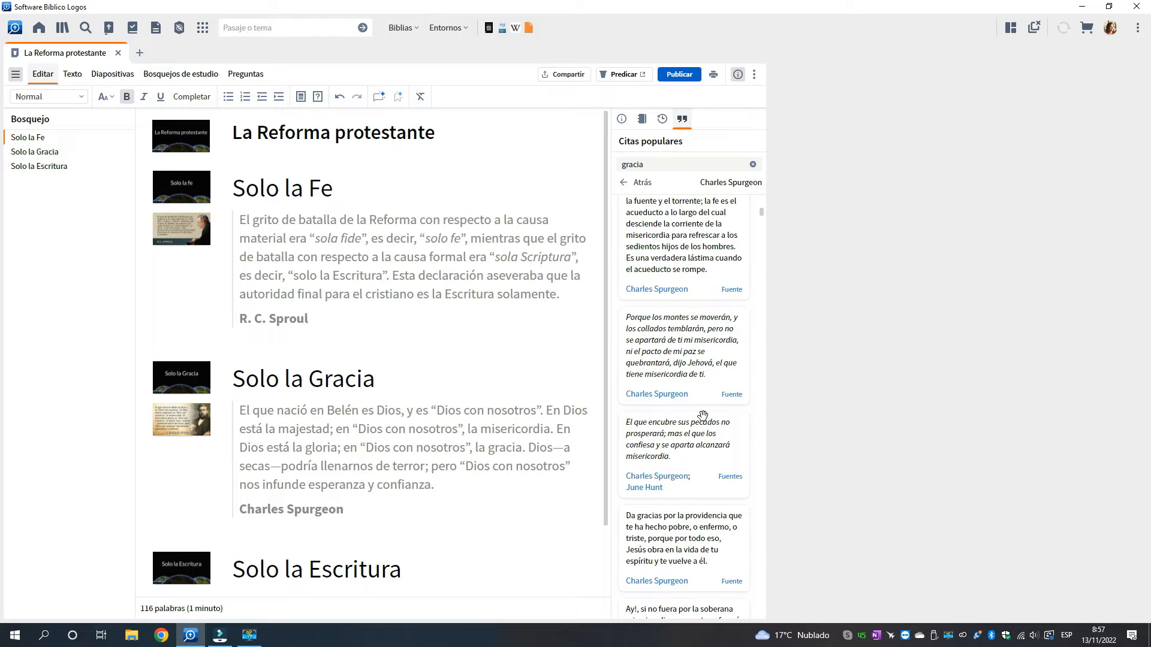
scroll(703, 415, up, 2)
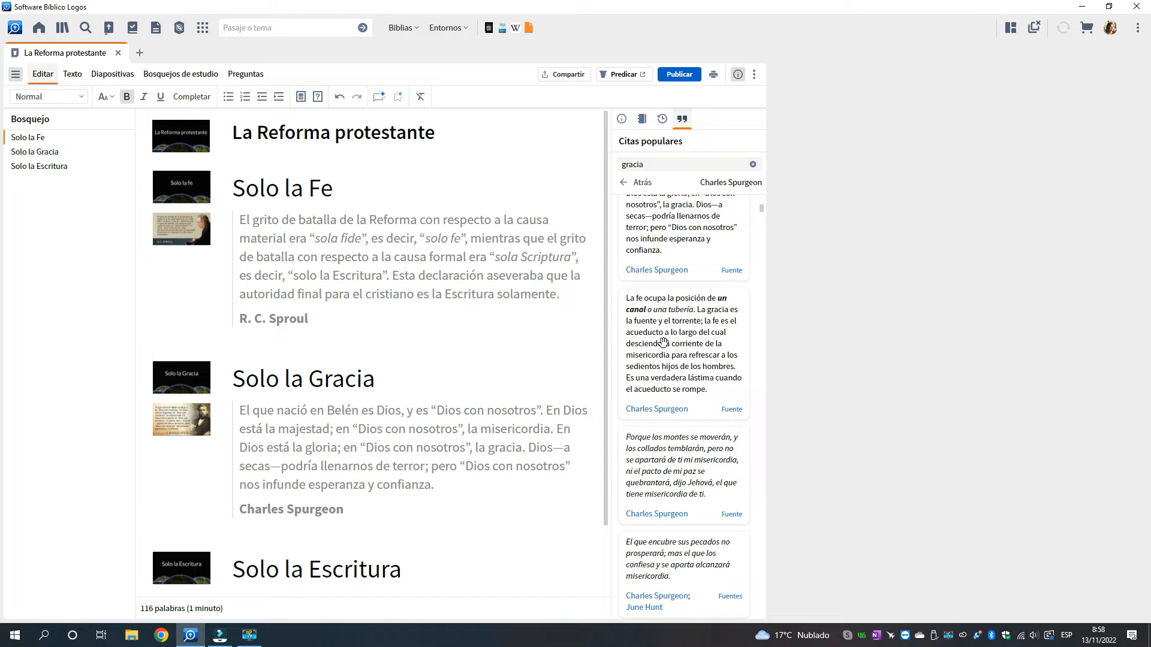
scroll(678, 419, down, 2)
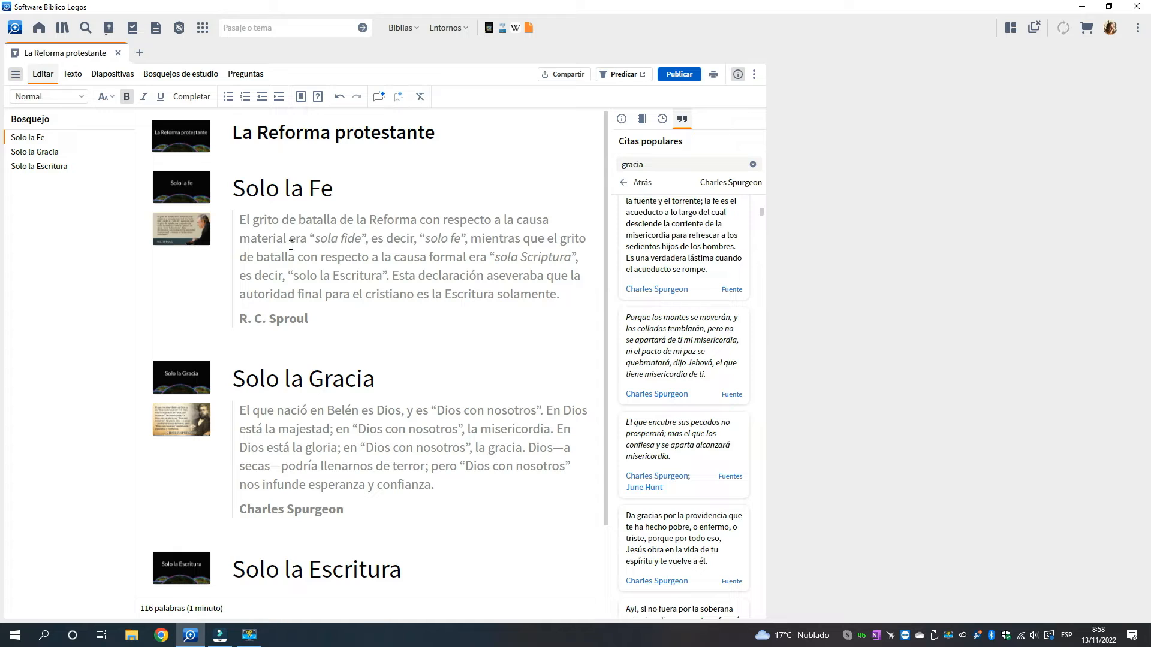
Close the sermon La Reforma protestante and open the sermon manager (Admin. de sermones)
click(116, 53)
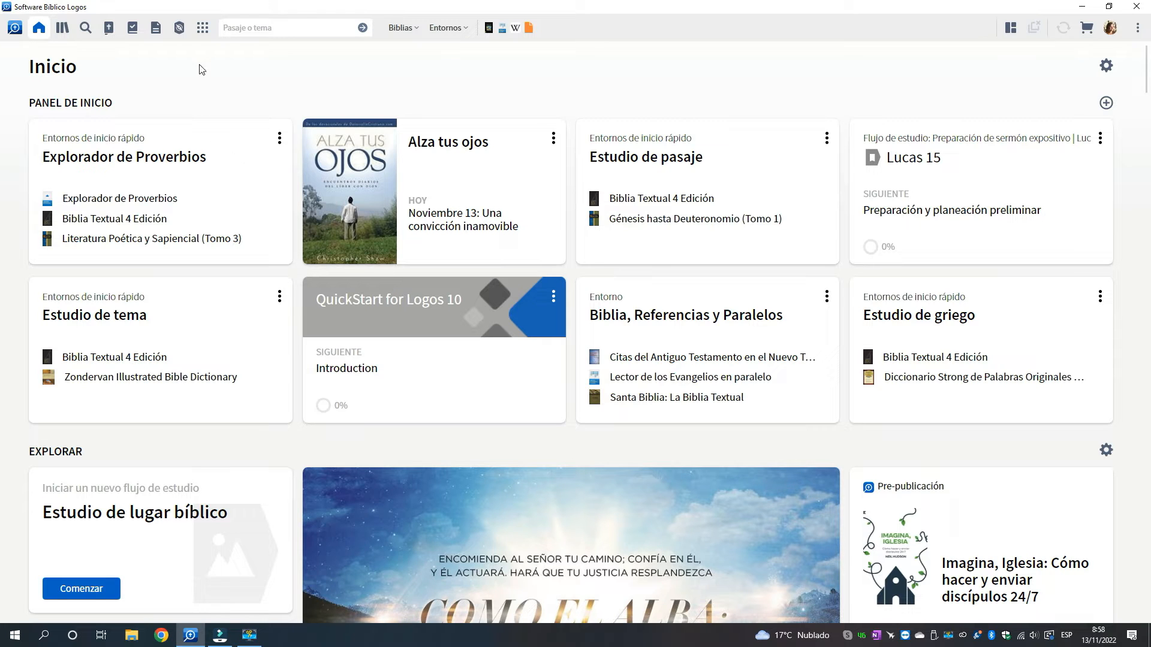
click(203, 28)
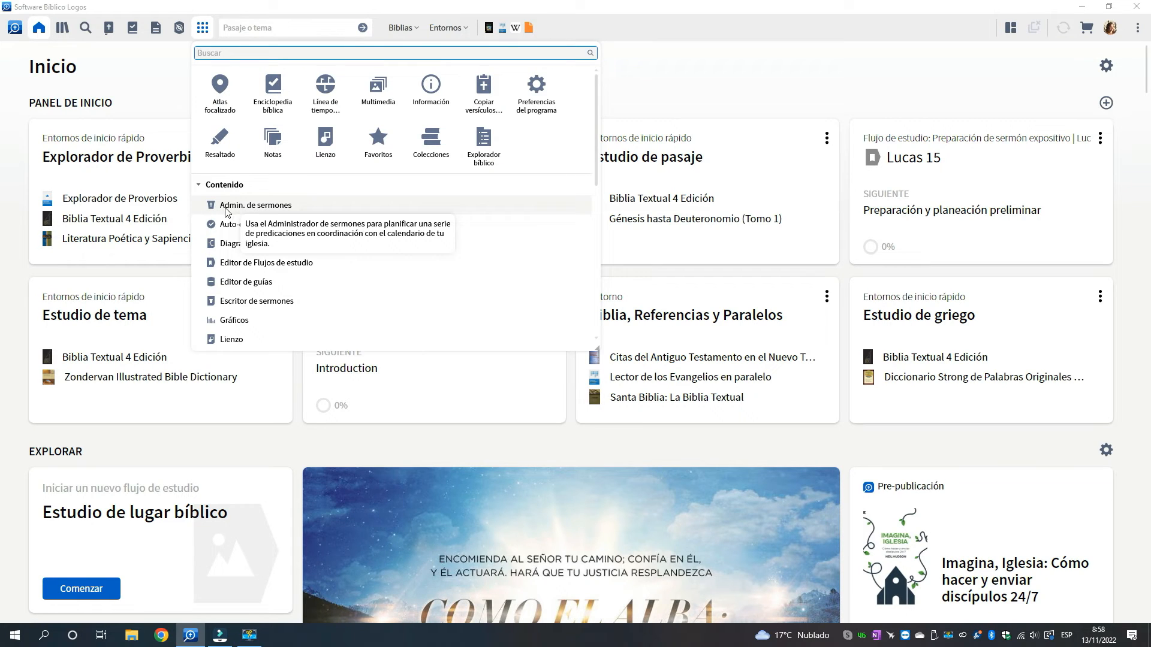
click(262, 211)
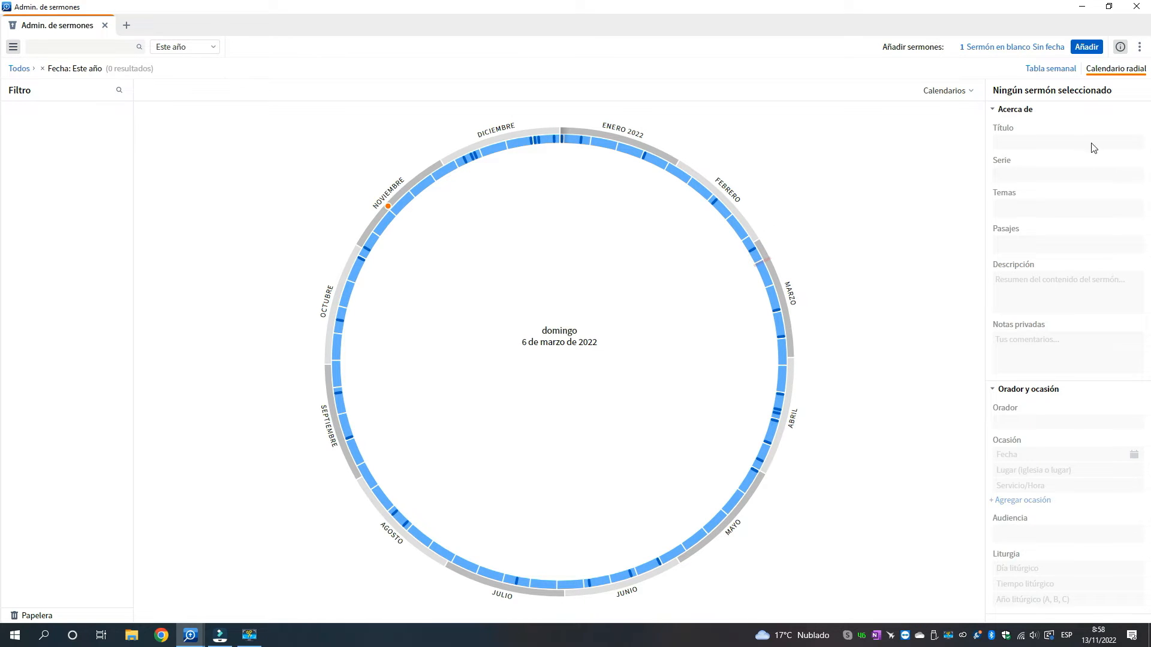
Import El reinado de Acab.docx from the desktop as sermon content and widen the imported sermon's editing panel
click(1140, 47)
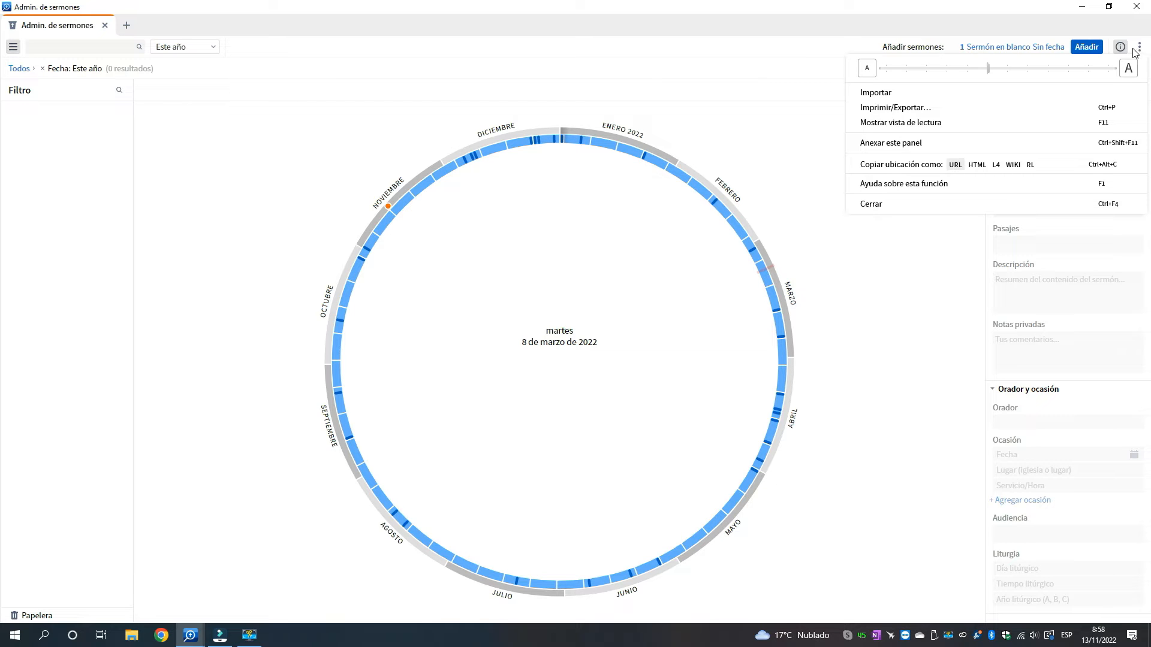
click(882, 96)
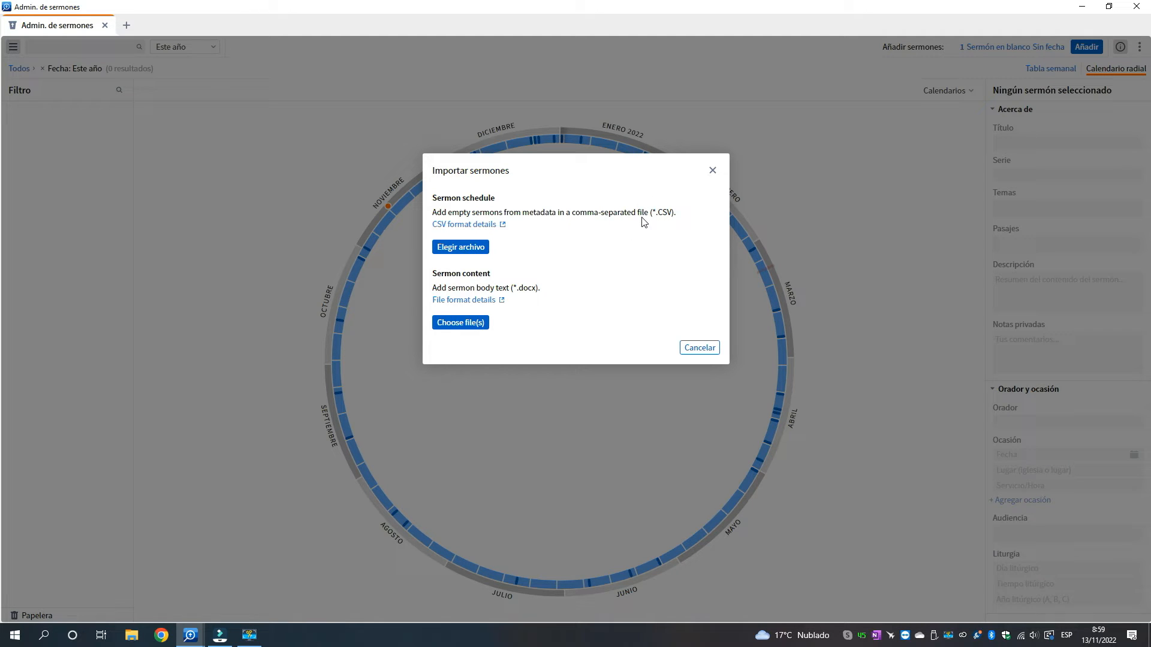
click(457, 329)
click(458, 323)
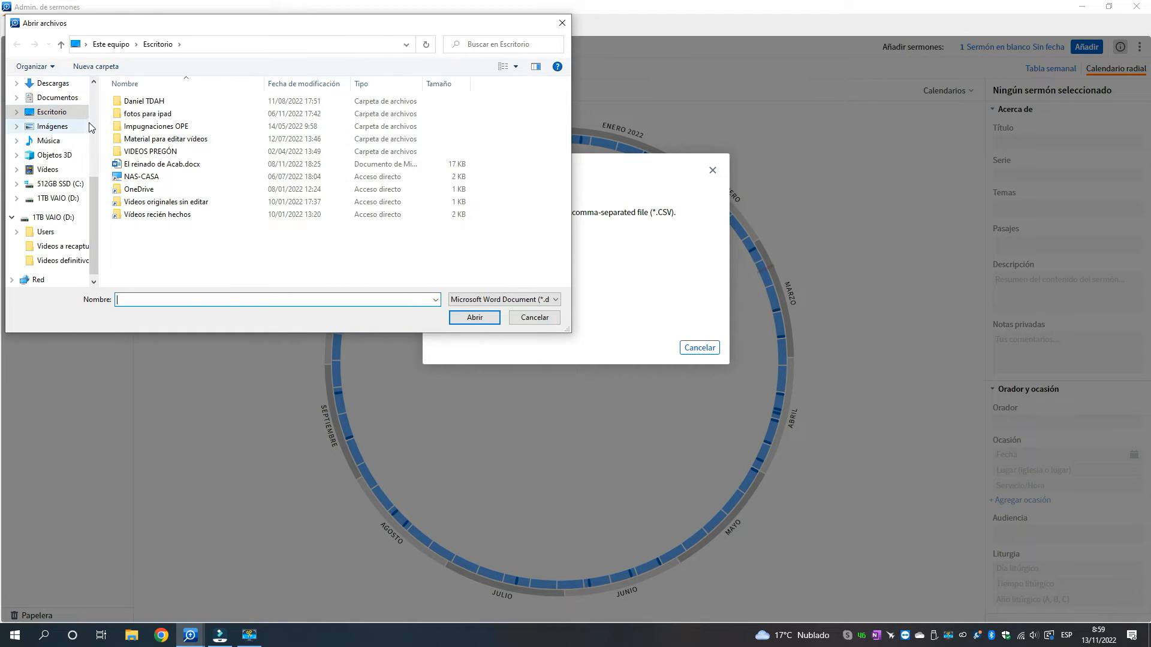
click(147, 167)
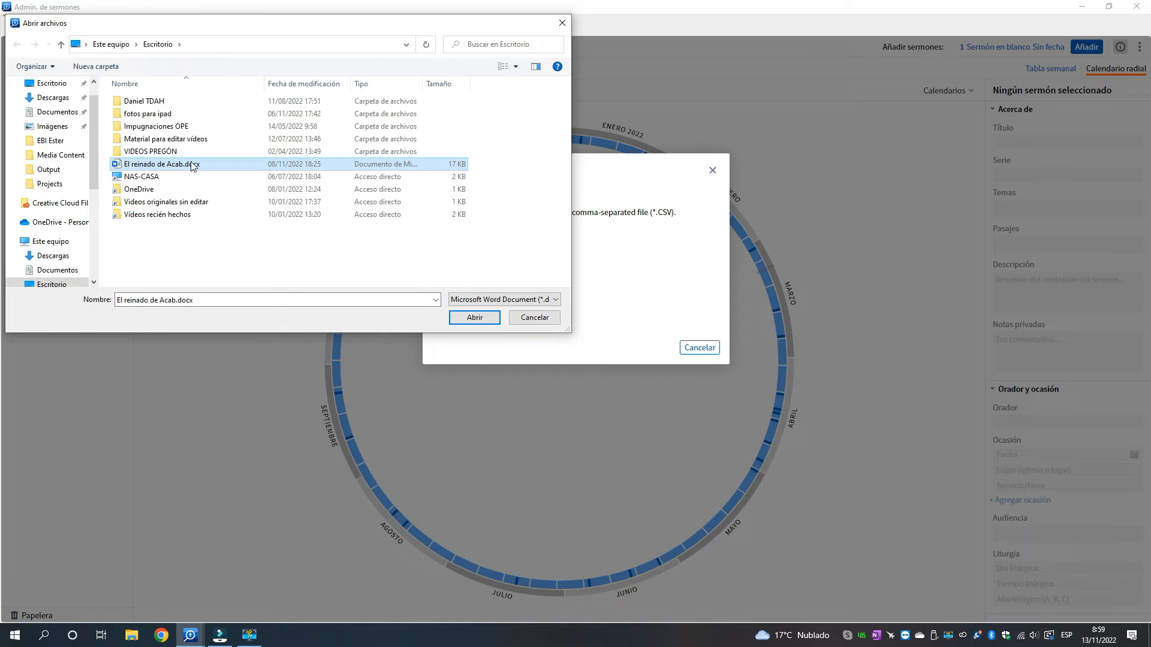
click(474, 318)
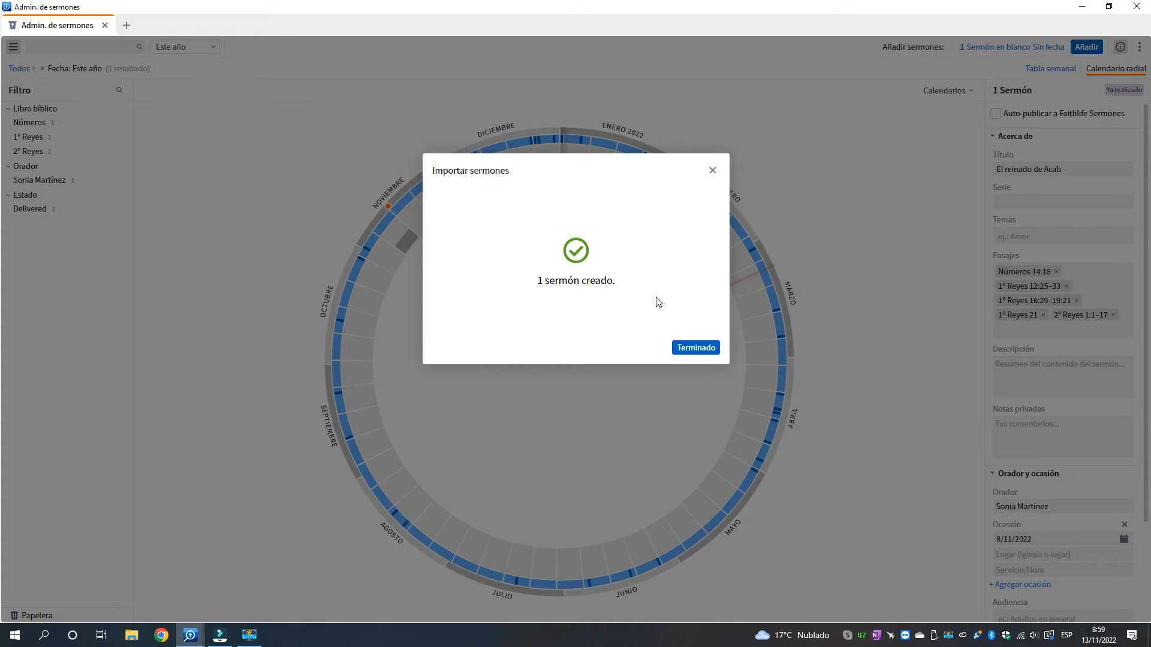
click(695, 349)
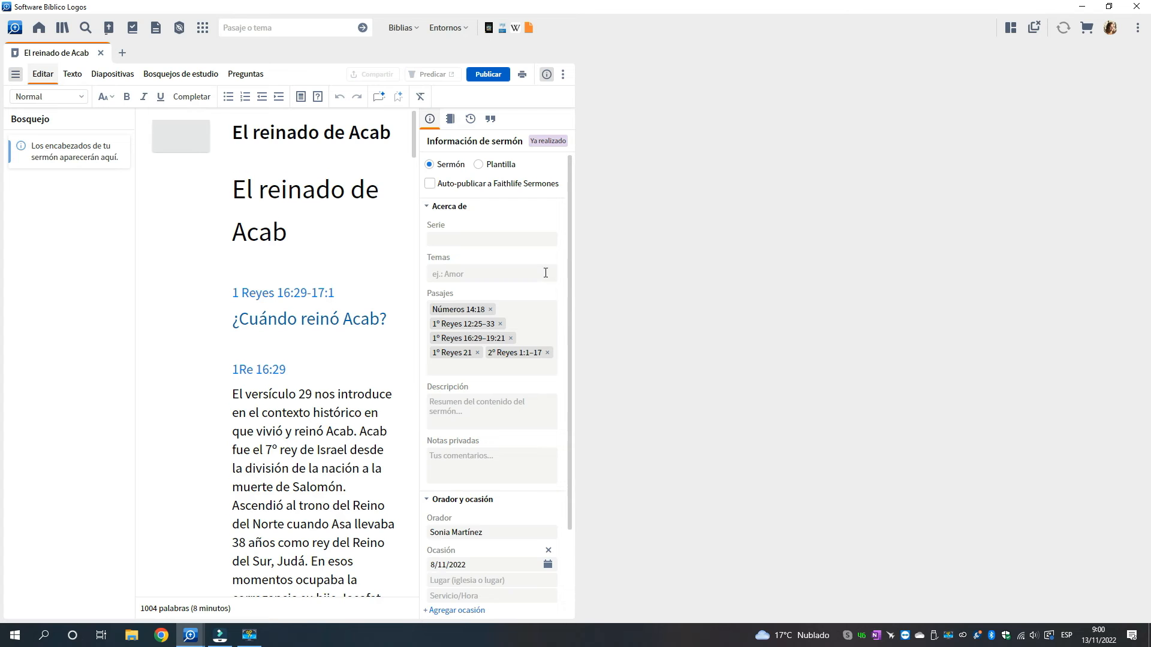
drag(577, 277, 1064, 279)
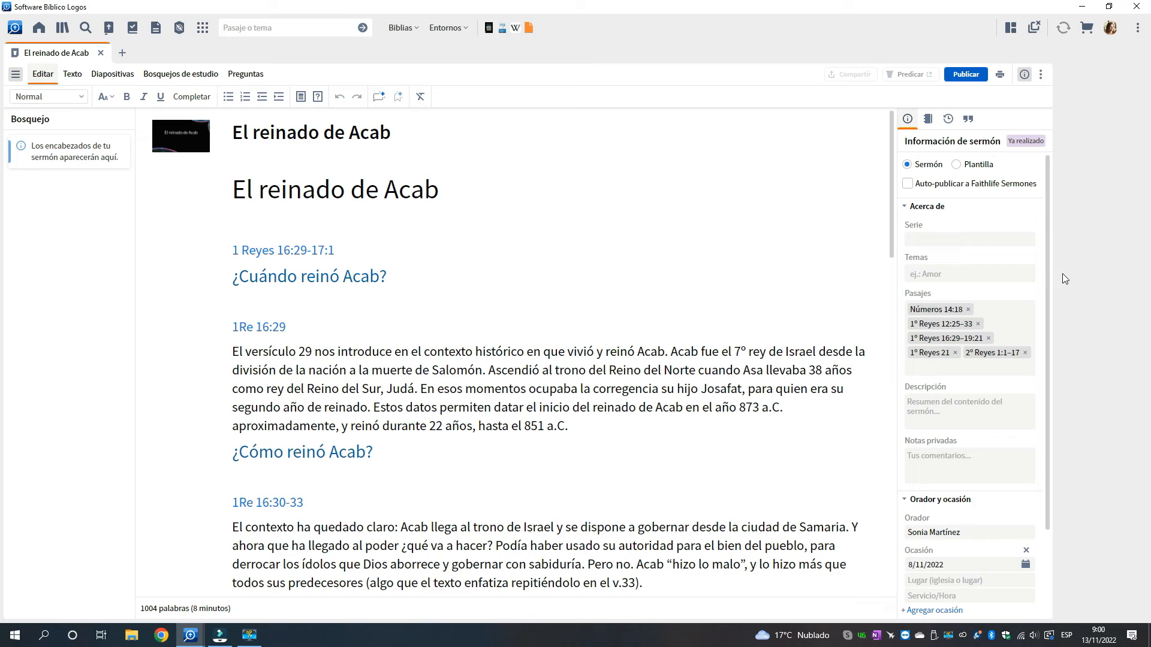
Minimize both Logos windows and open the original El reinado de Acab.docx from the desktop in Word
click(1083, 8)
click(1083, 9)
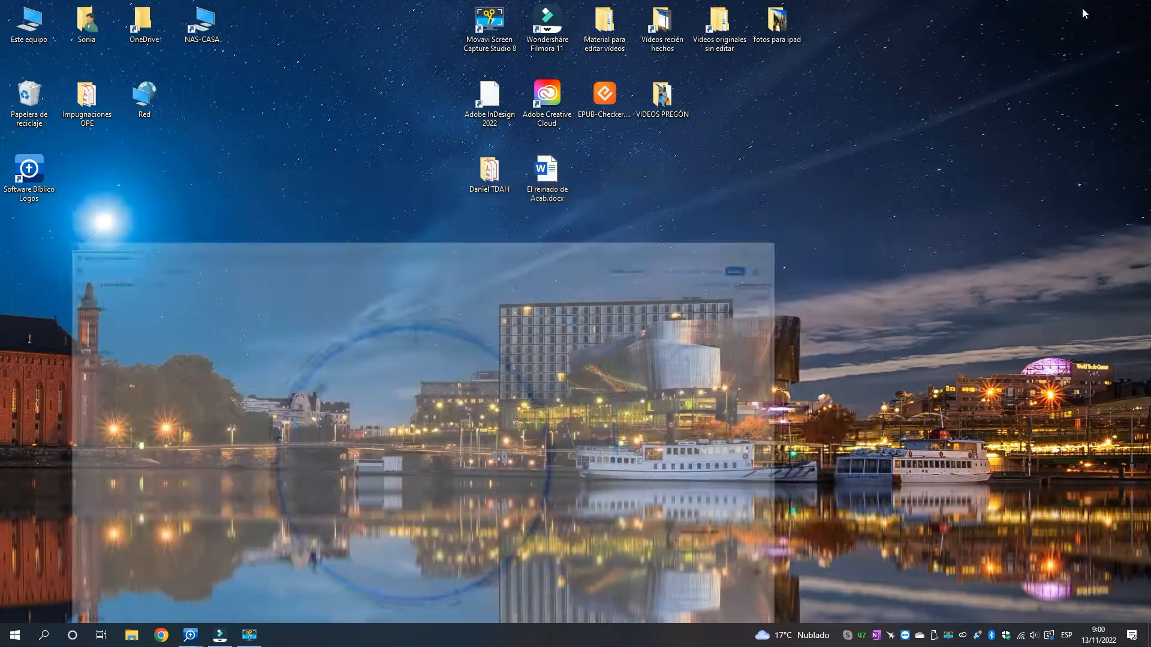
click(550, 170)
double_click(549, 170)
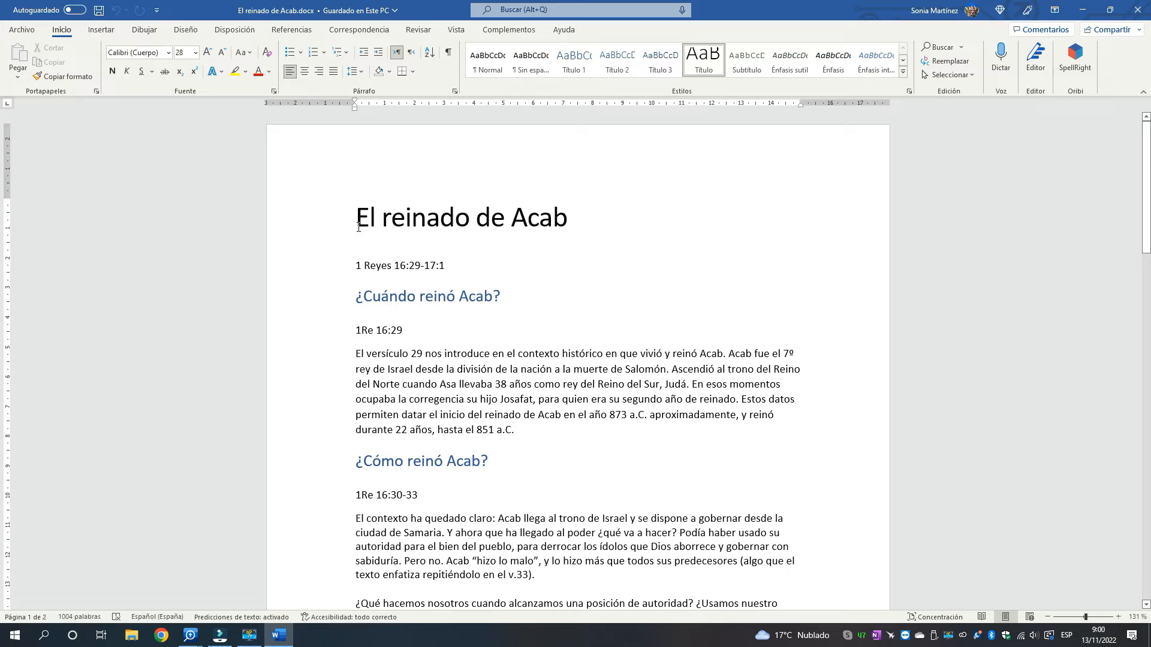
Examine the Word document's title, heading levels, passage references and body text from the beginning through the Conclusión section
key(shift+End)
click(547, 334)
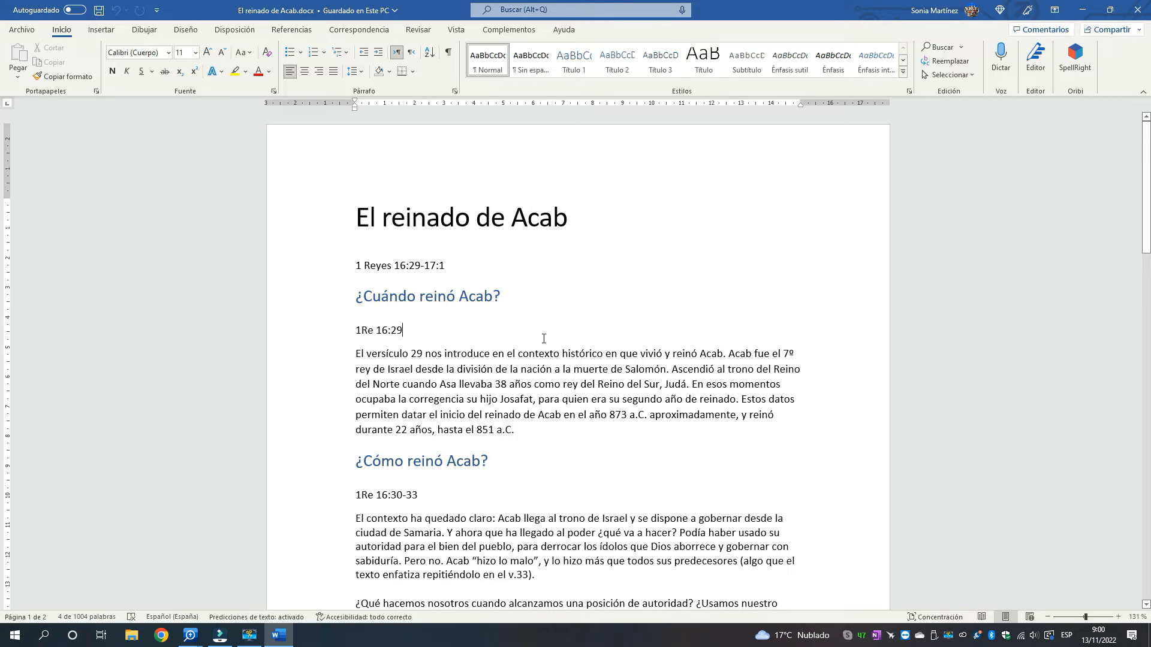
scroll(542, 339, down, 1)
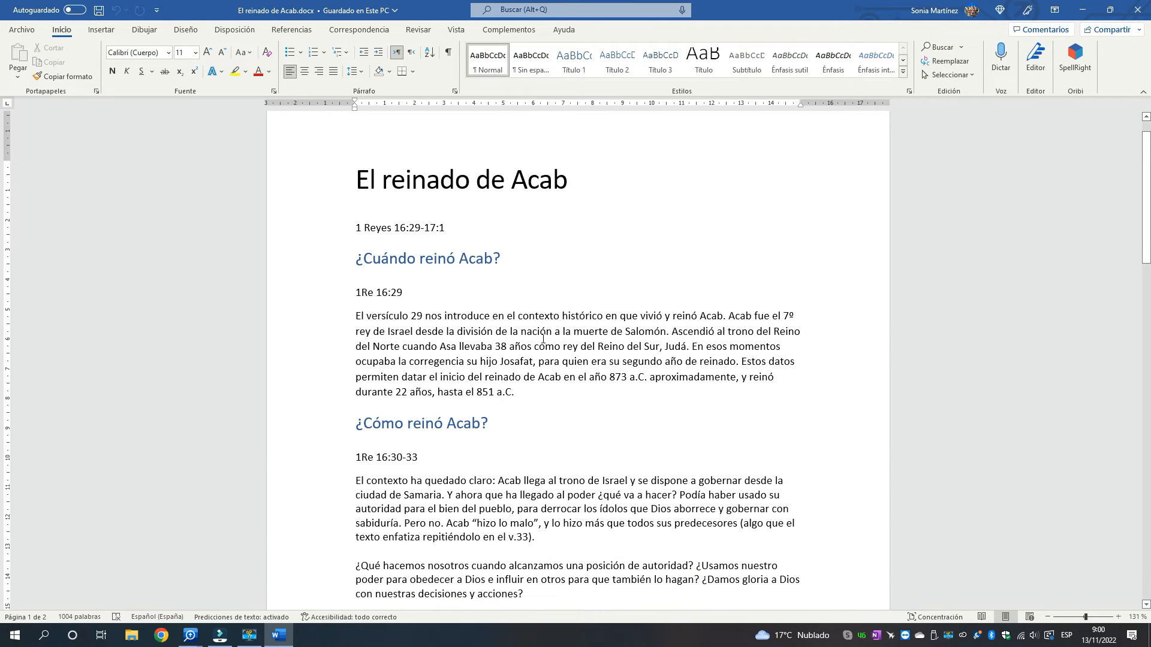
scroll(543, 339, down, 1)
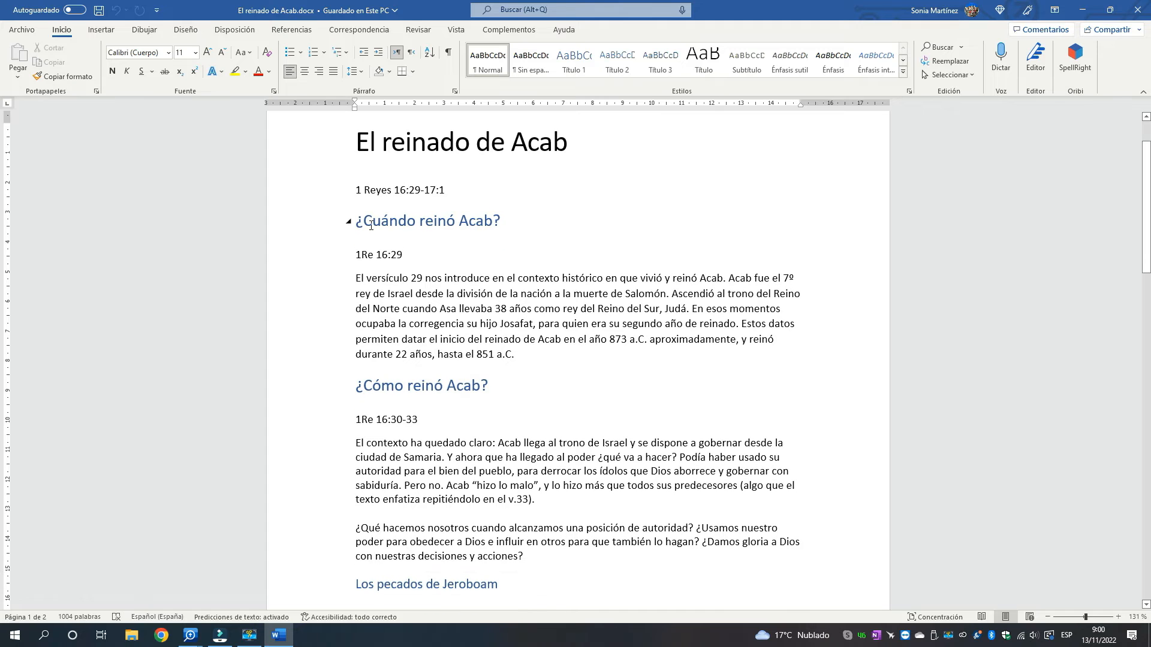
scroll(354, 280, down, 3)
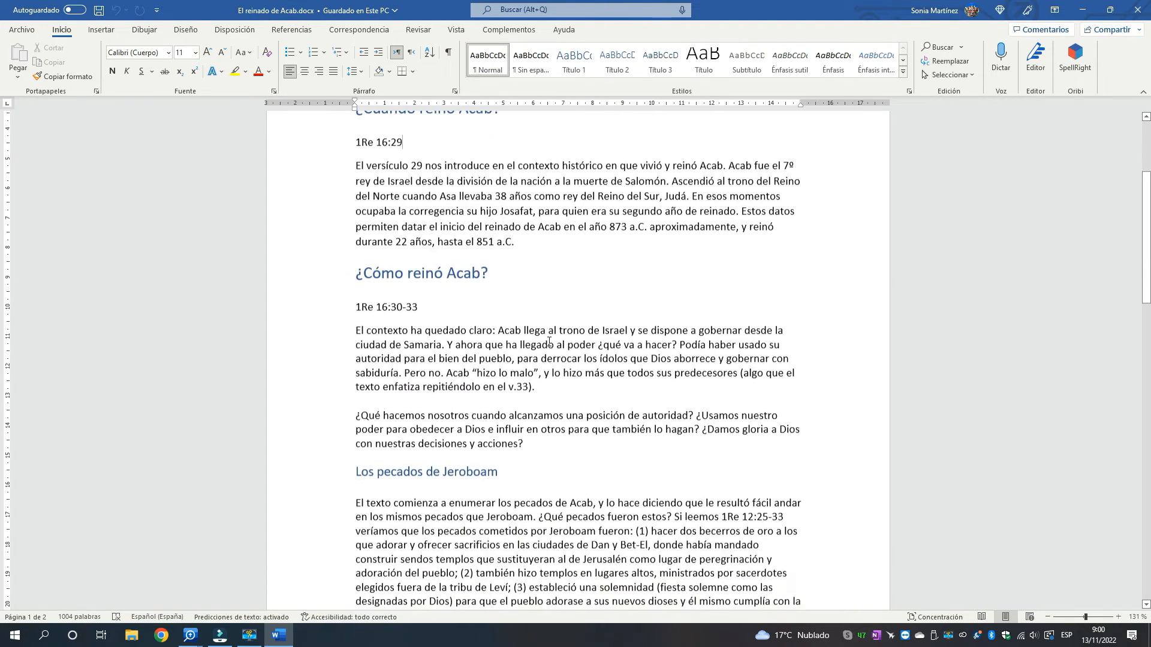
scroll(519, 270, down, 3)
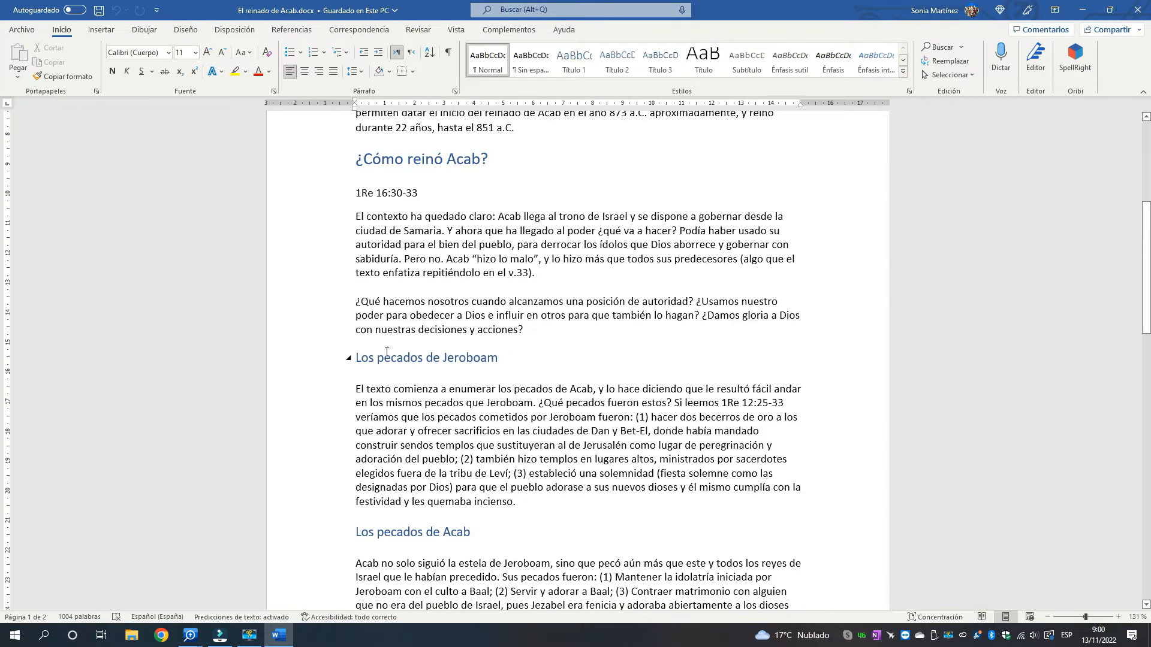
scroll(515, 352, down, 3)
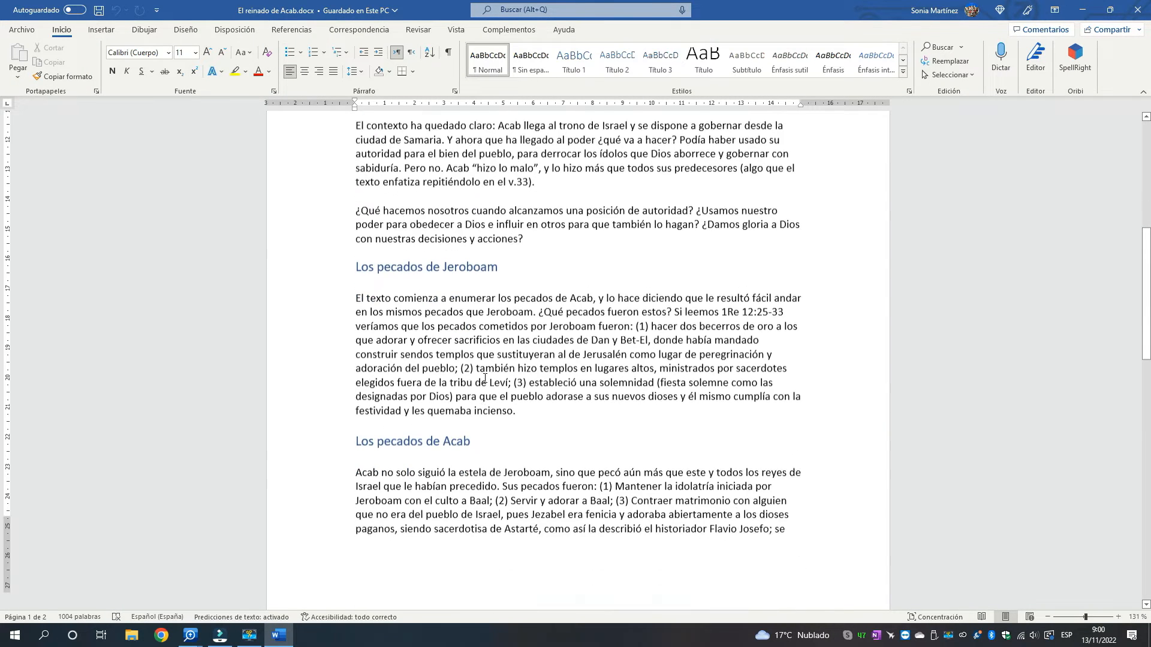
scroll(491, 405, down, 12)
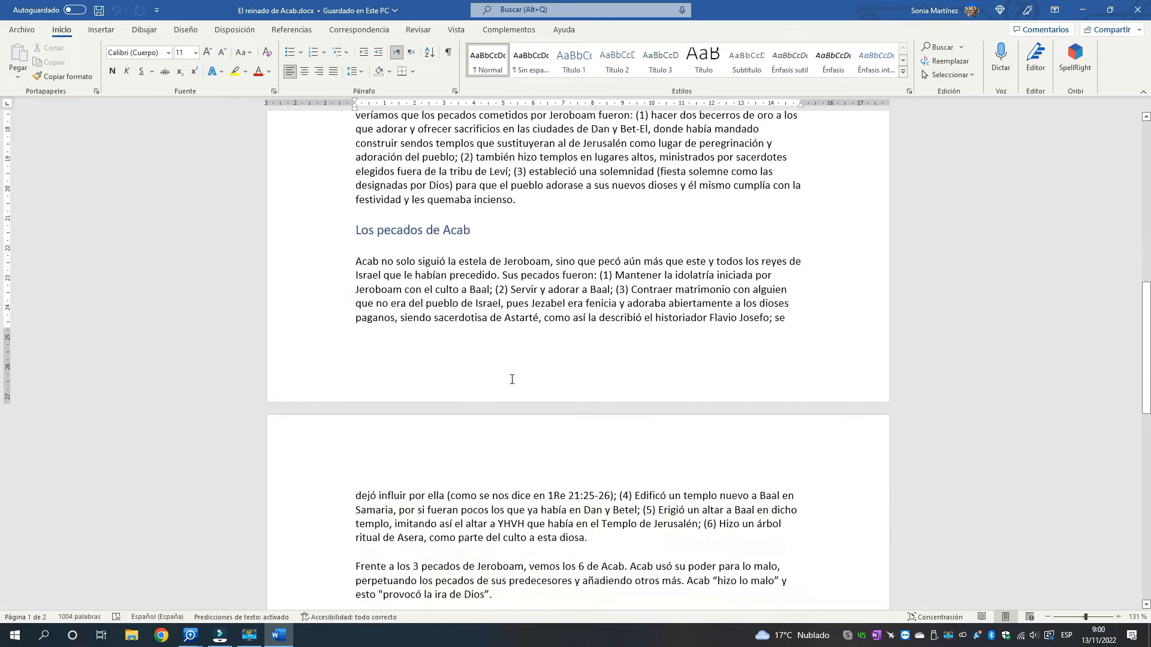
scroll(513, 381, down, 2)
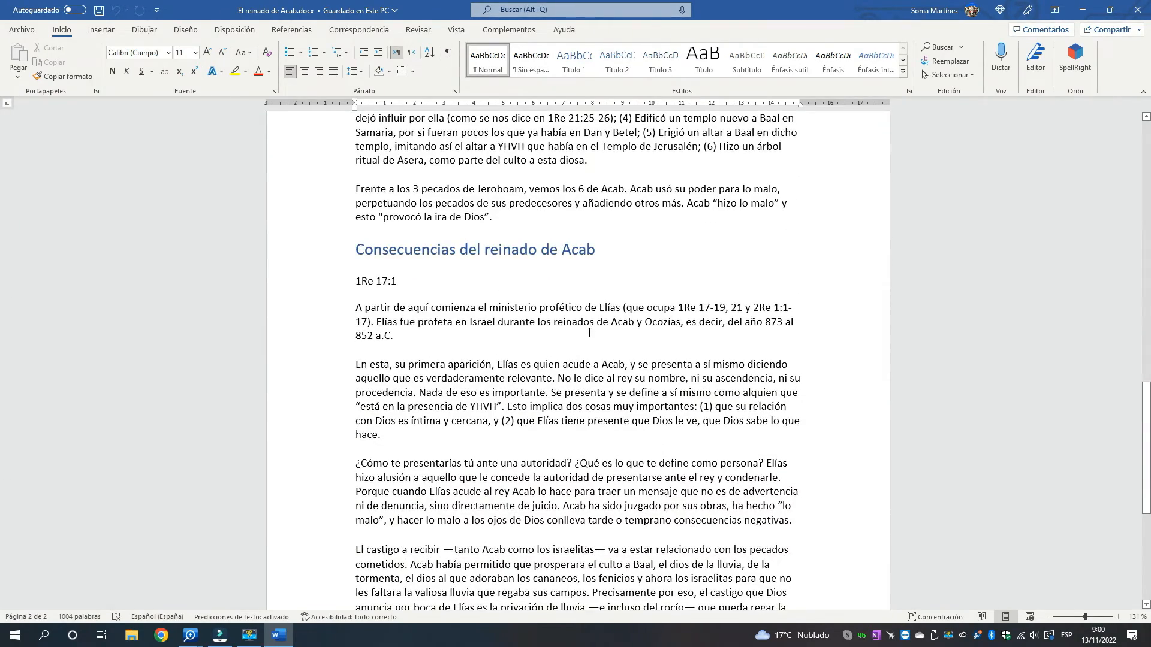
scroll(589, 333, down, 8)
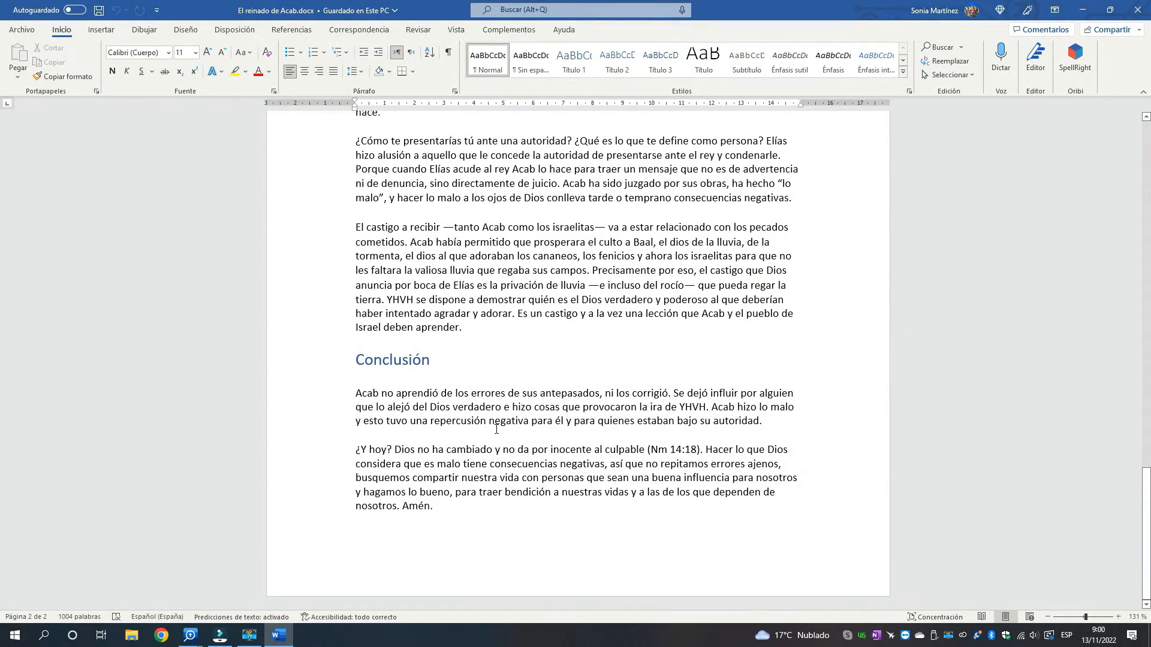
scroll(496, 429, up, 18)
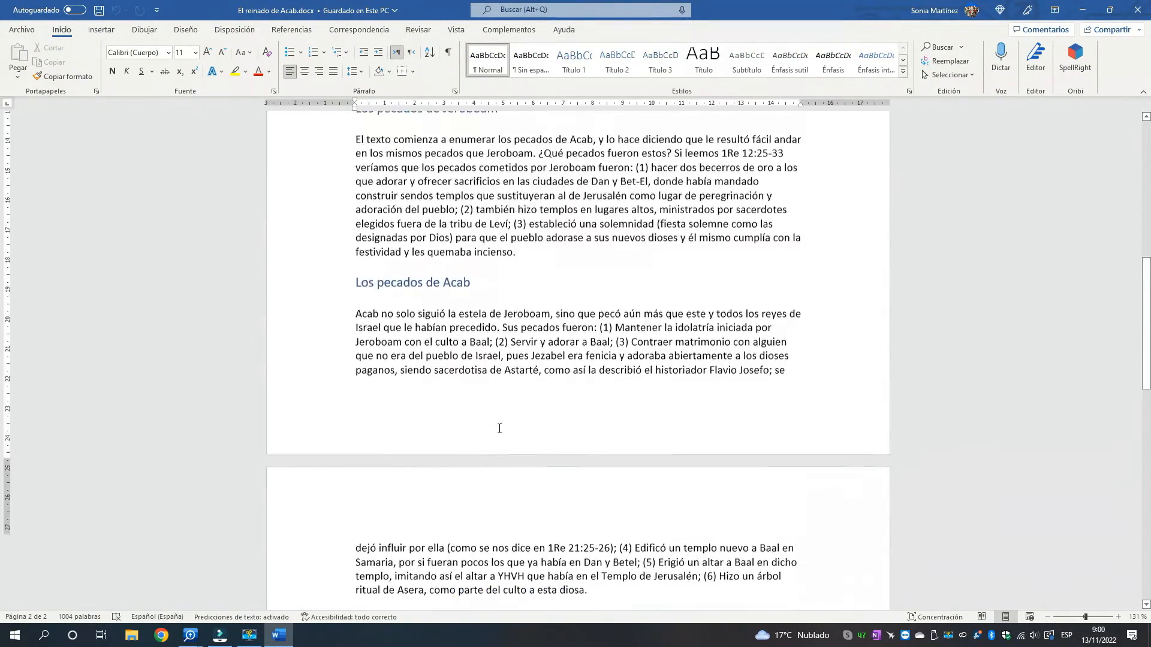
scroll(499, 428, up, 15)
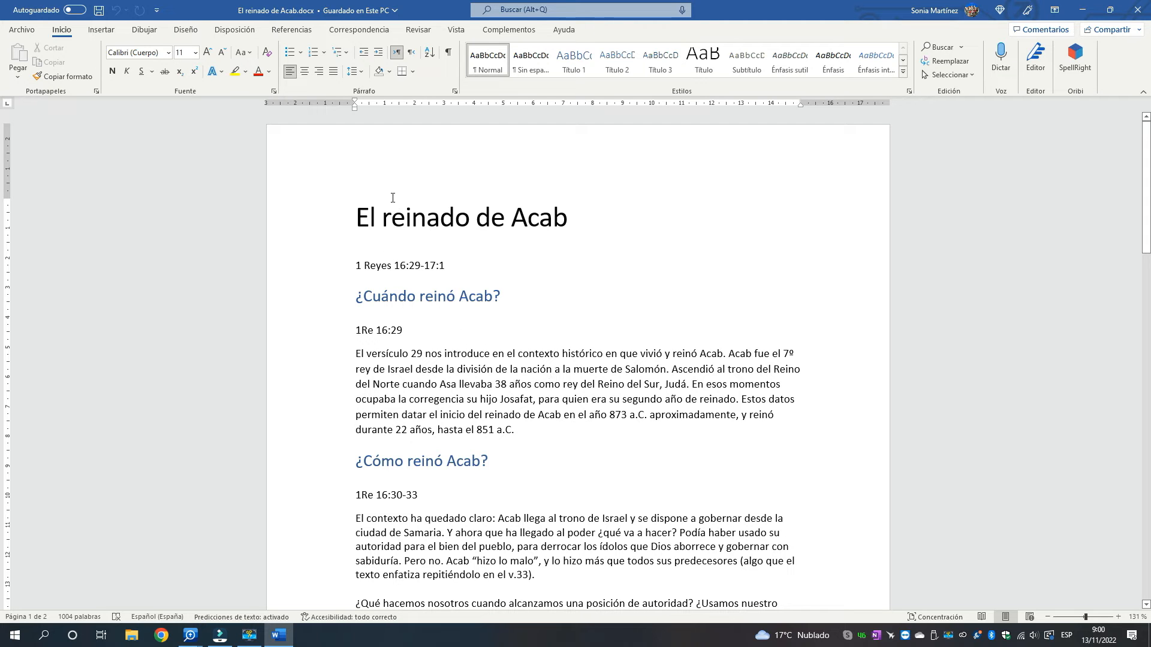
scroll(480, 272, down, 10)
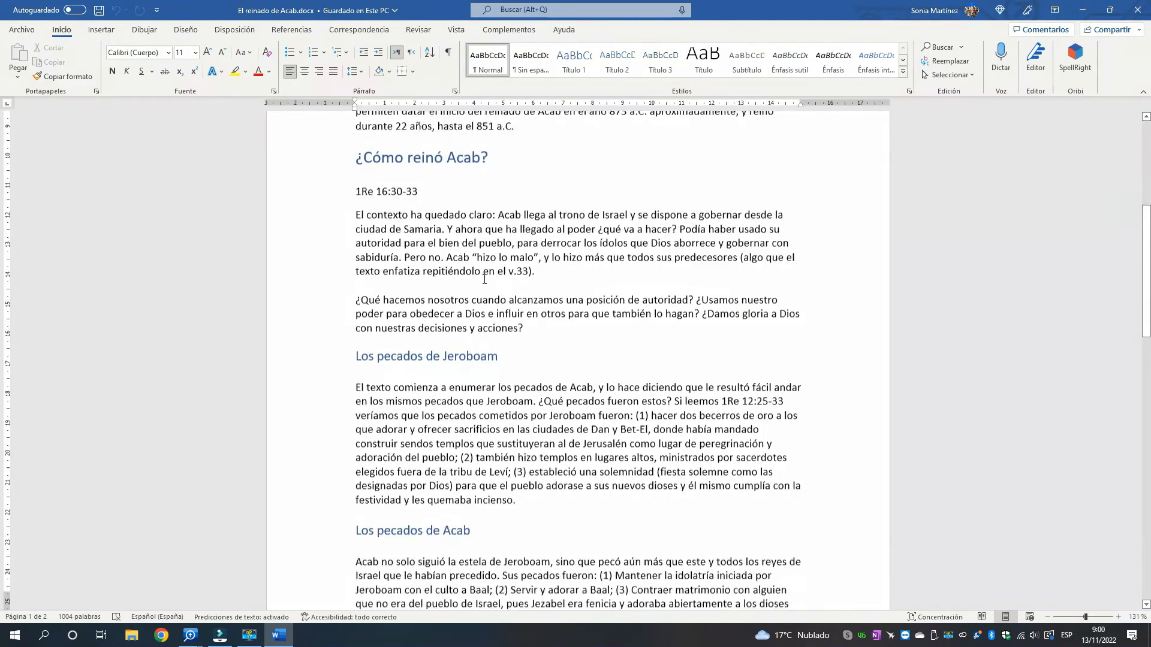
scroll(485, 280, down, 12)
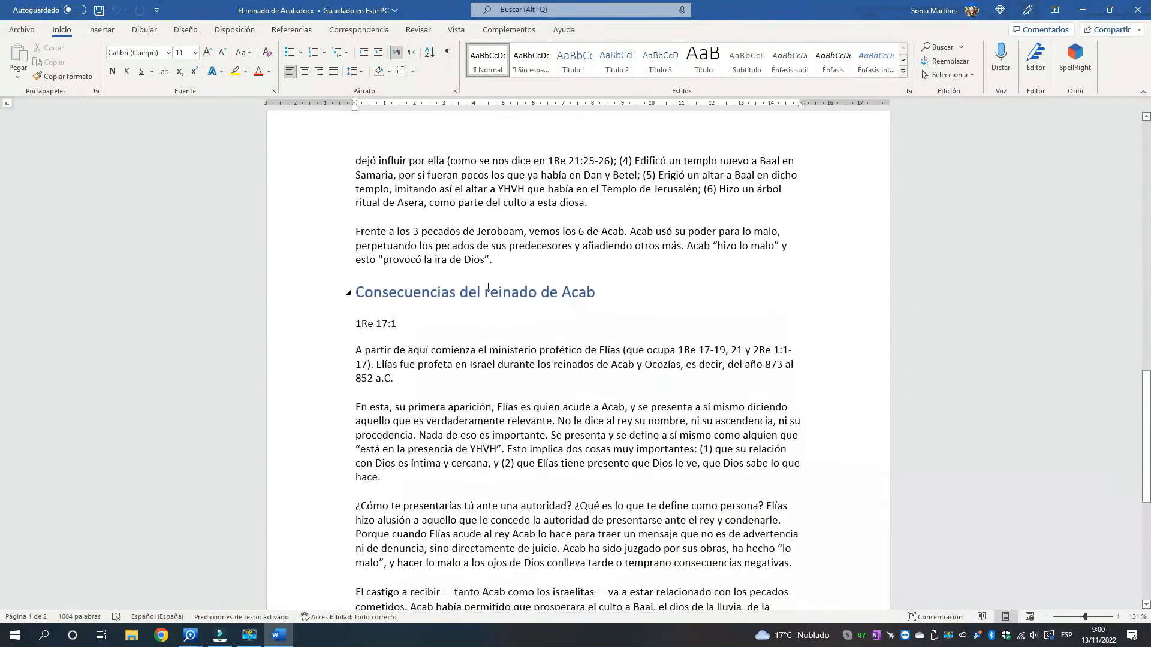
Switch back to the sermon El reinado de Acab in Logos and compare its imported headings, text and Bible references with the original
mouse_move(190, 635)
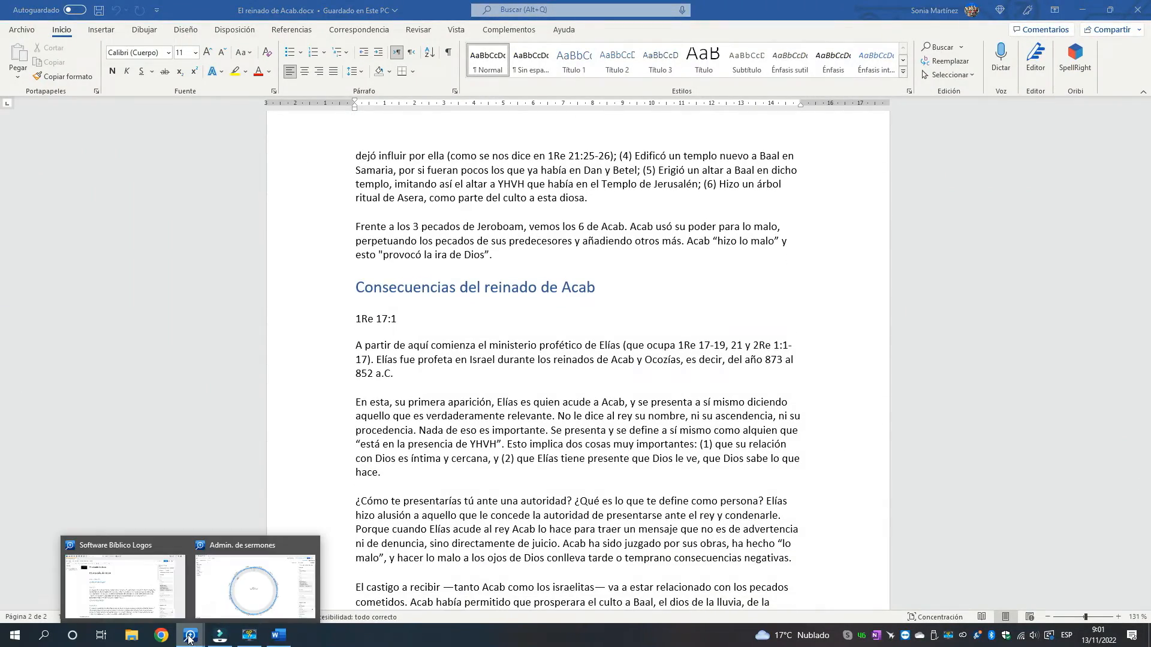
click(154, 596)
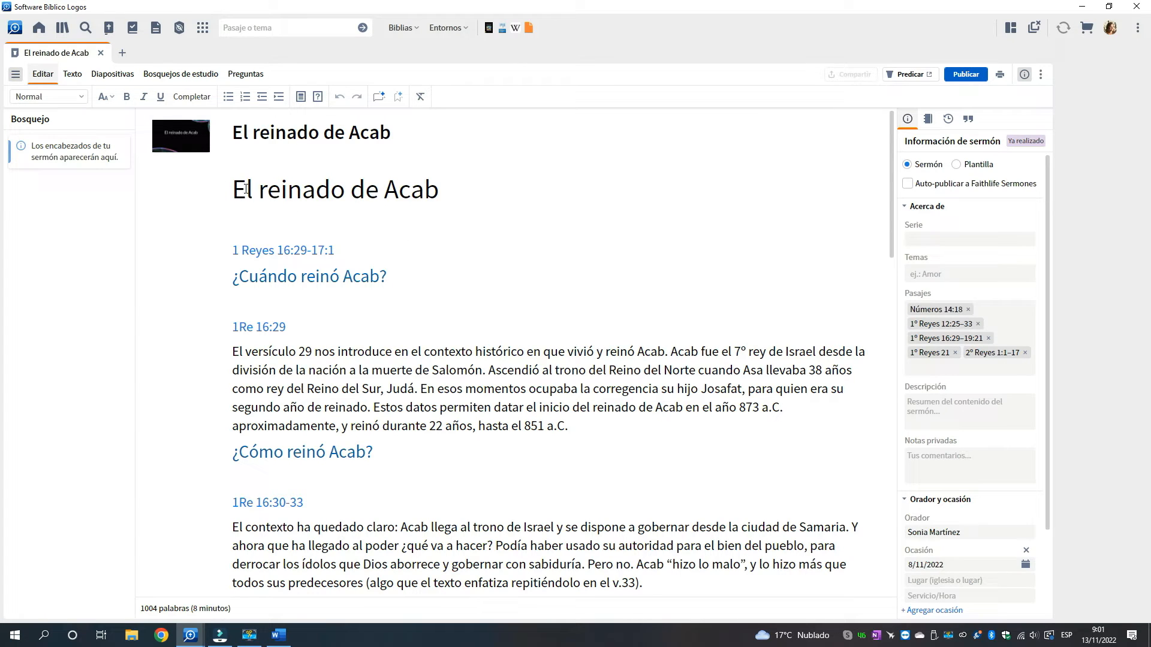
scroll(449, 305, down, 3)
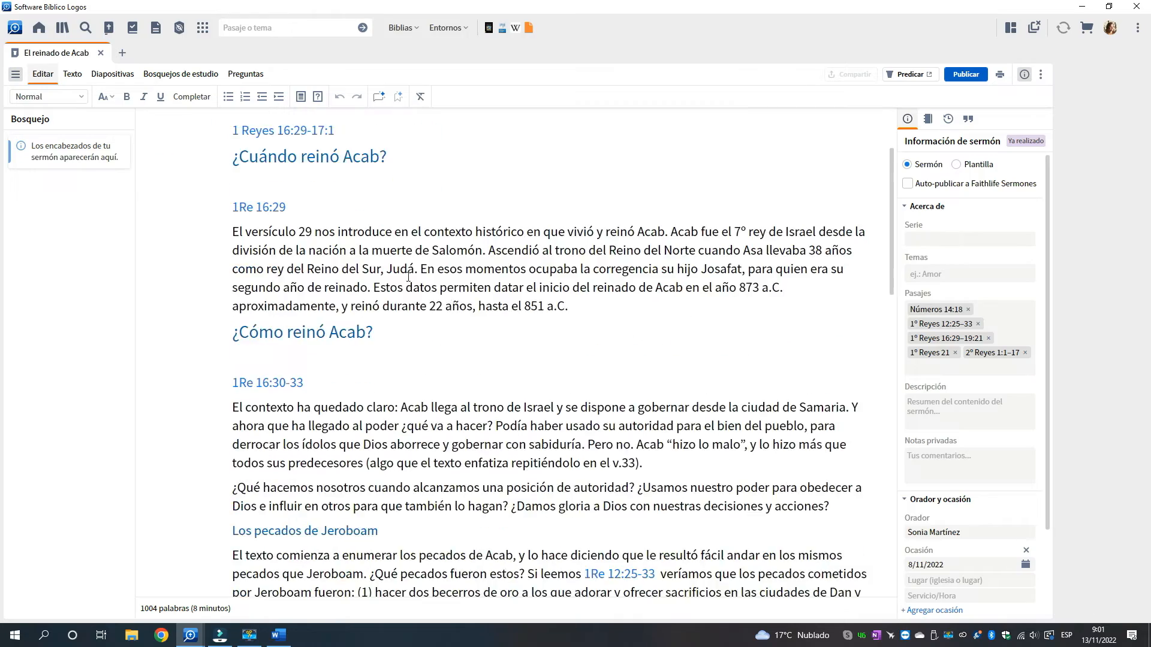
scroll(376, 295, down, 7)
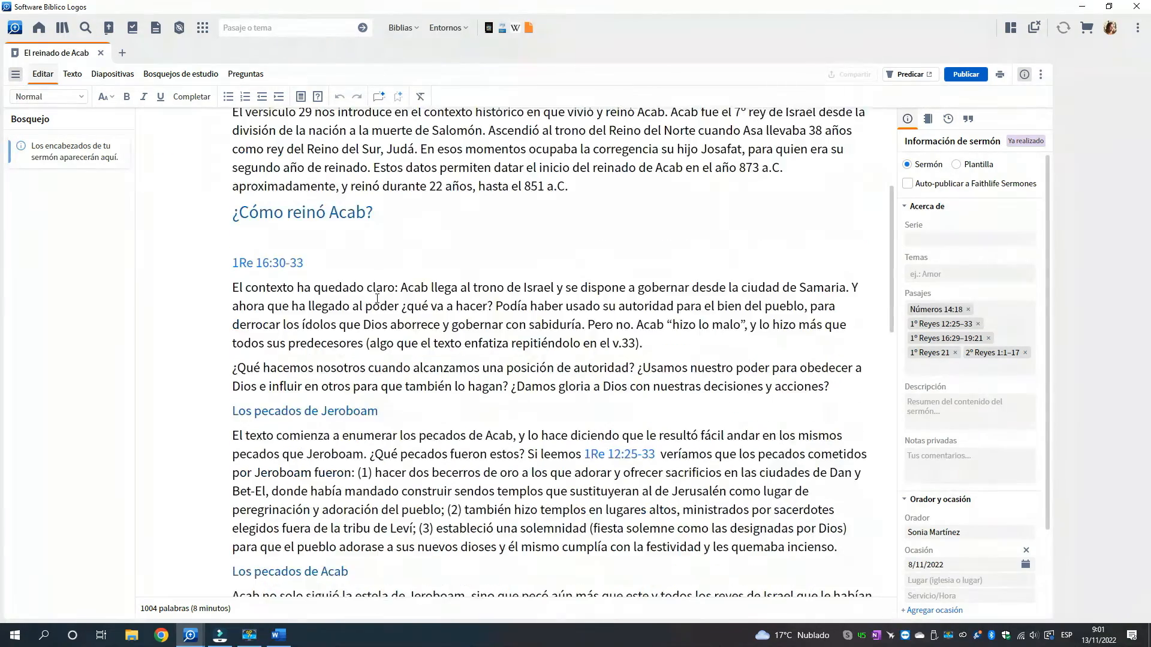
scroll(379, 299, down, 8)
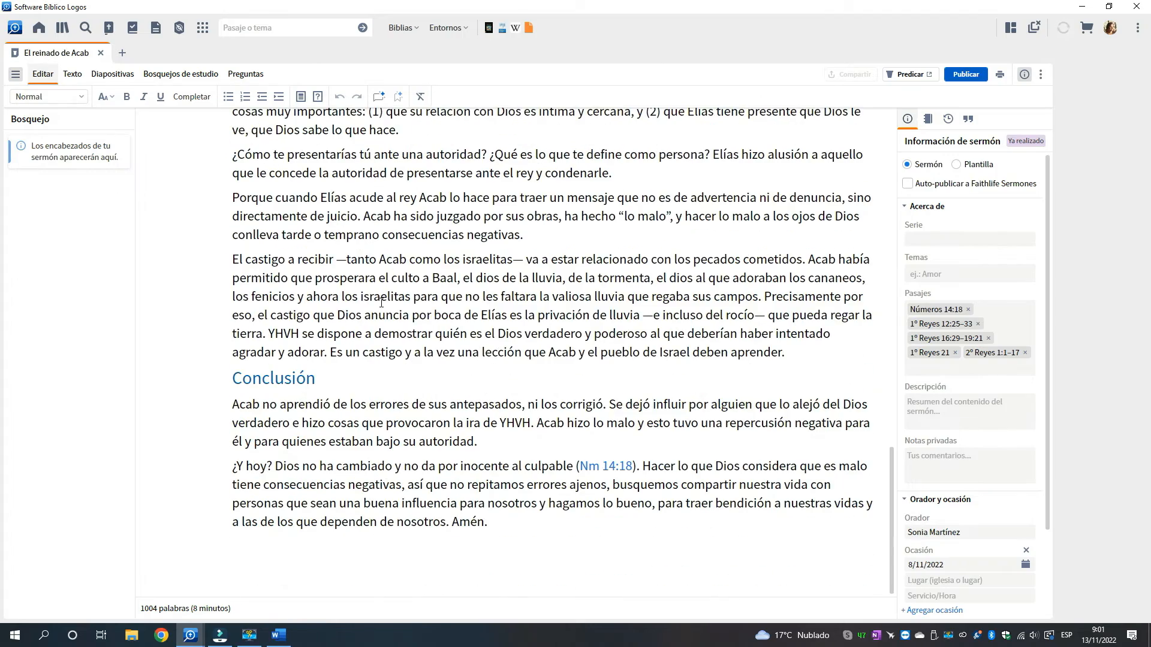
scroll(381, 302, up, 5)
scroll(384, 305, up, 15)
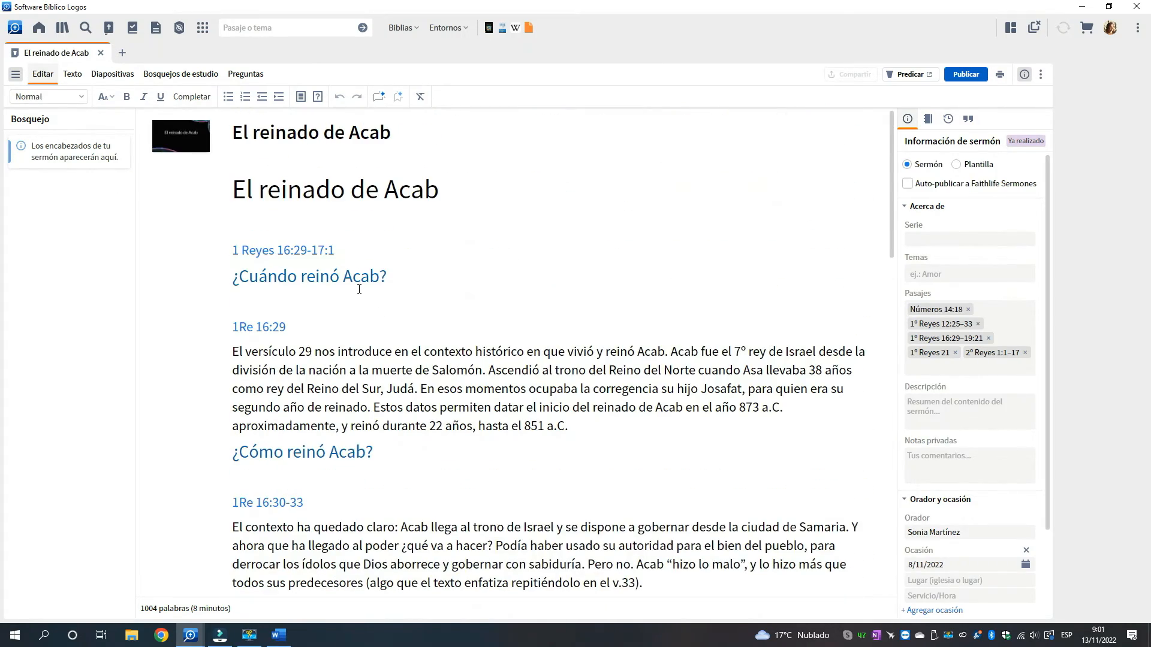
Apply the Encabezado 1 style to the El reinado de Acab title line in the sermon body
drag(233, 190, 450, 192)
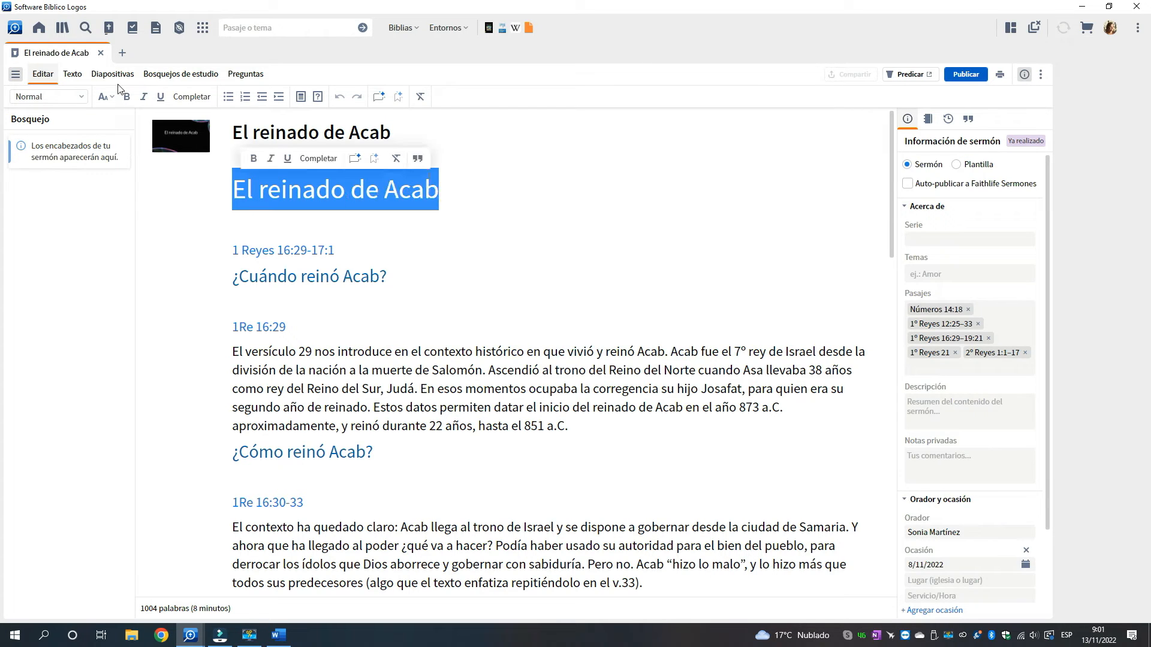
click(82, 98)
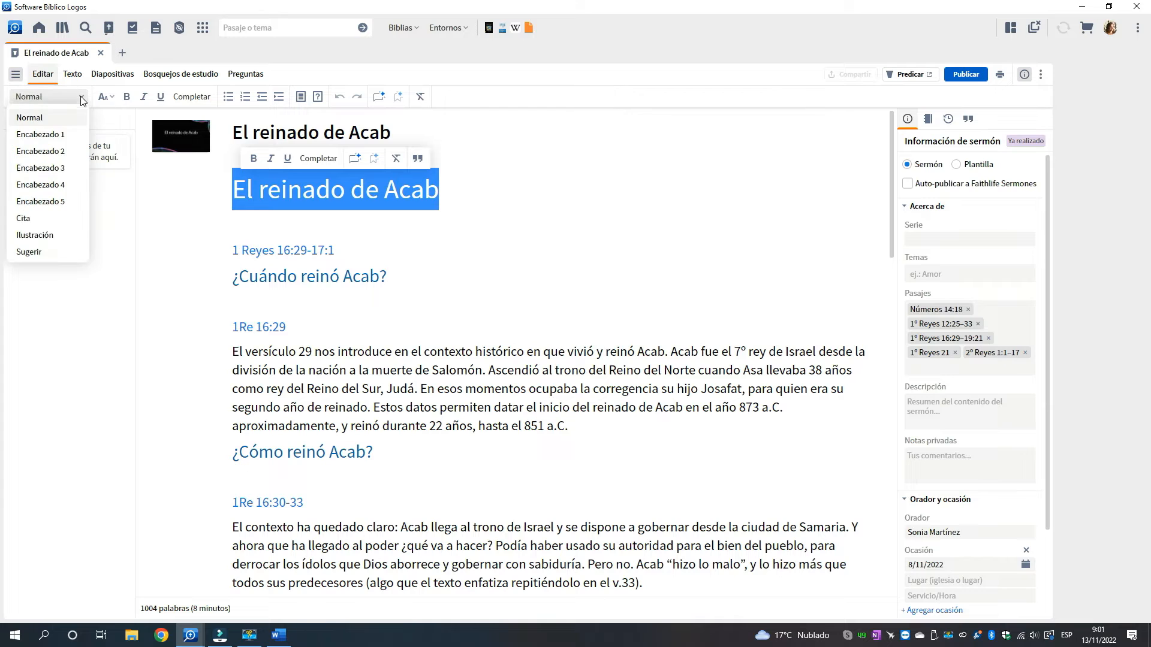
click(63, 136)
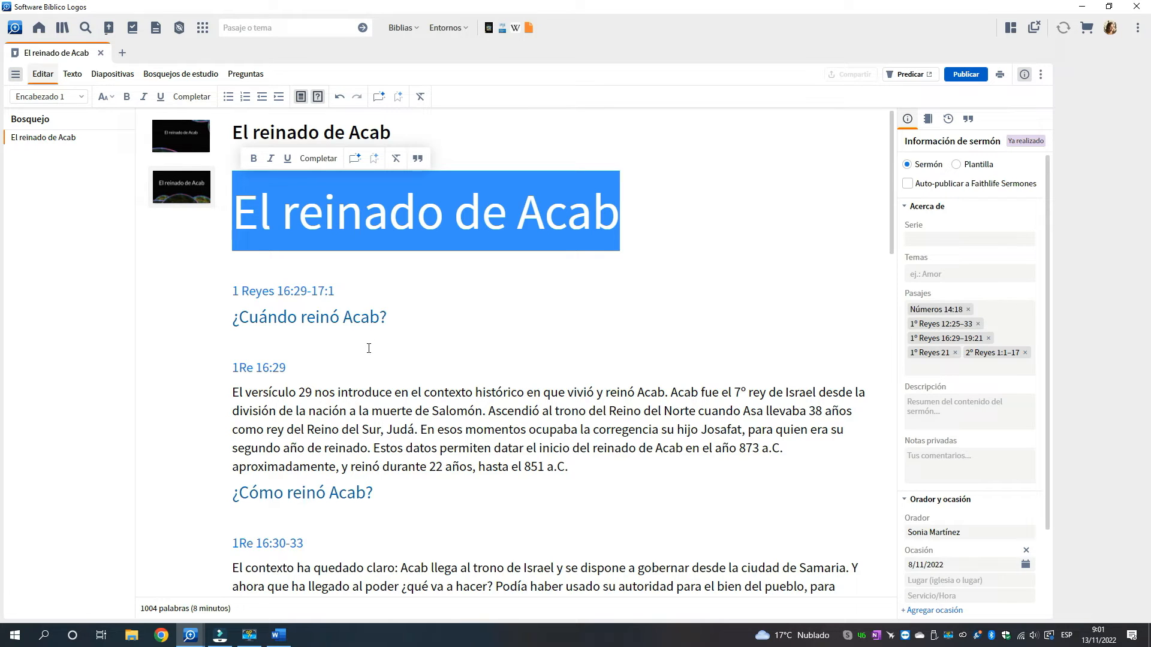
Apply the Encabezado 1 style to the section titles ¿Cuándo reinó Acab? and ¿Cómo reinó Acab?
drag(233, 318, 417, 320)
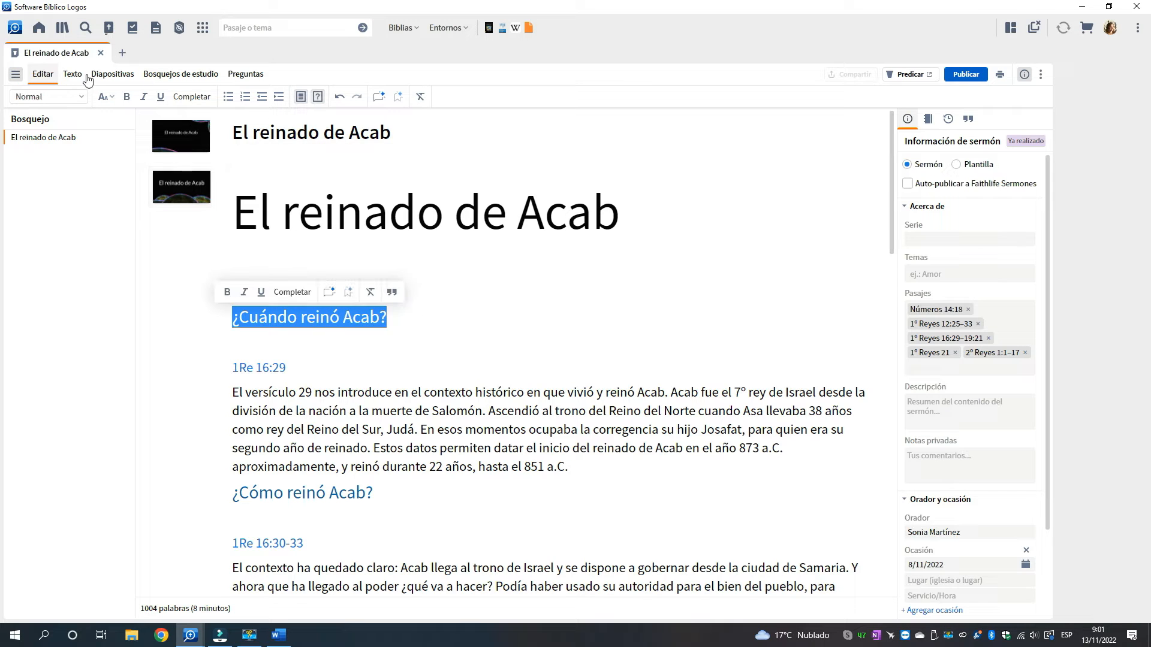
click(79, 97)
click(79, 98)
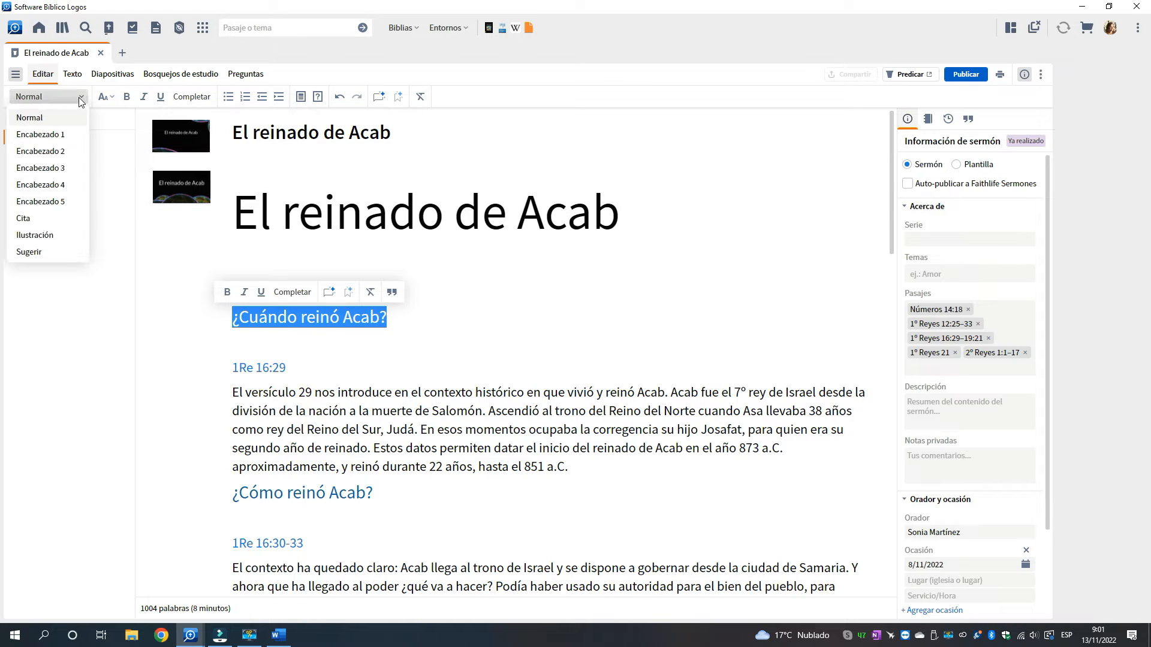
click(59, 137)
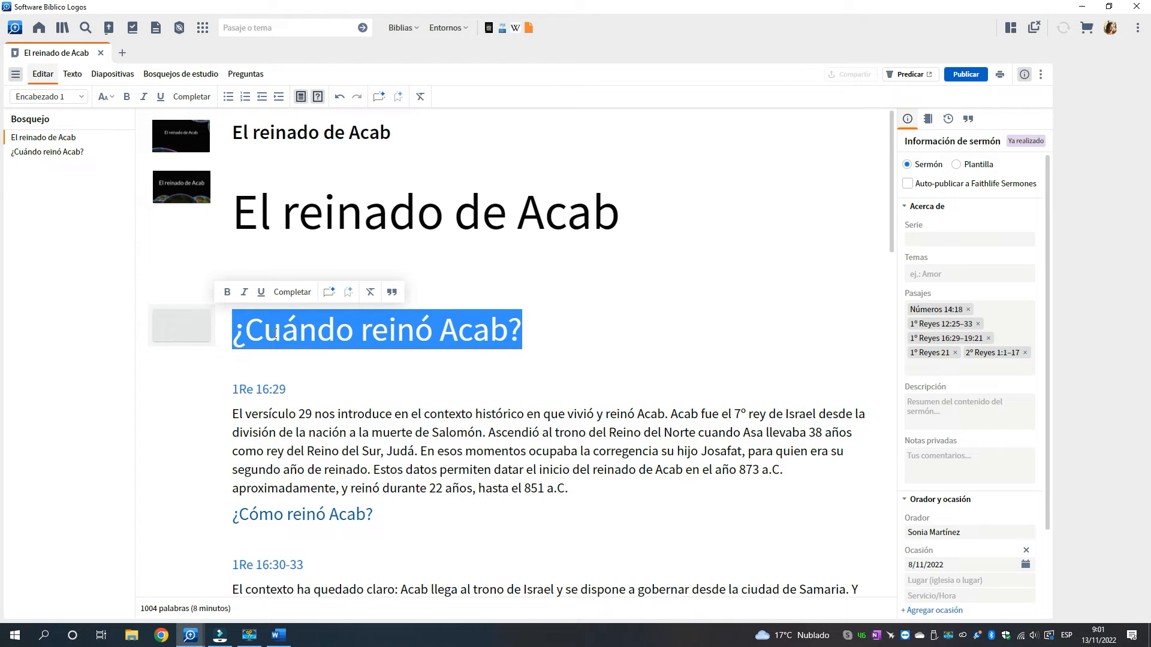
scroll(498, 330, down, 2)
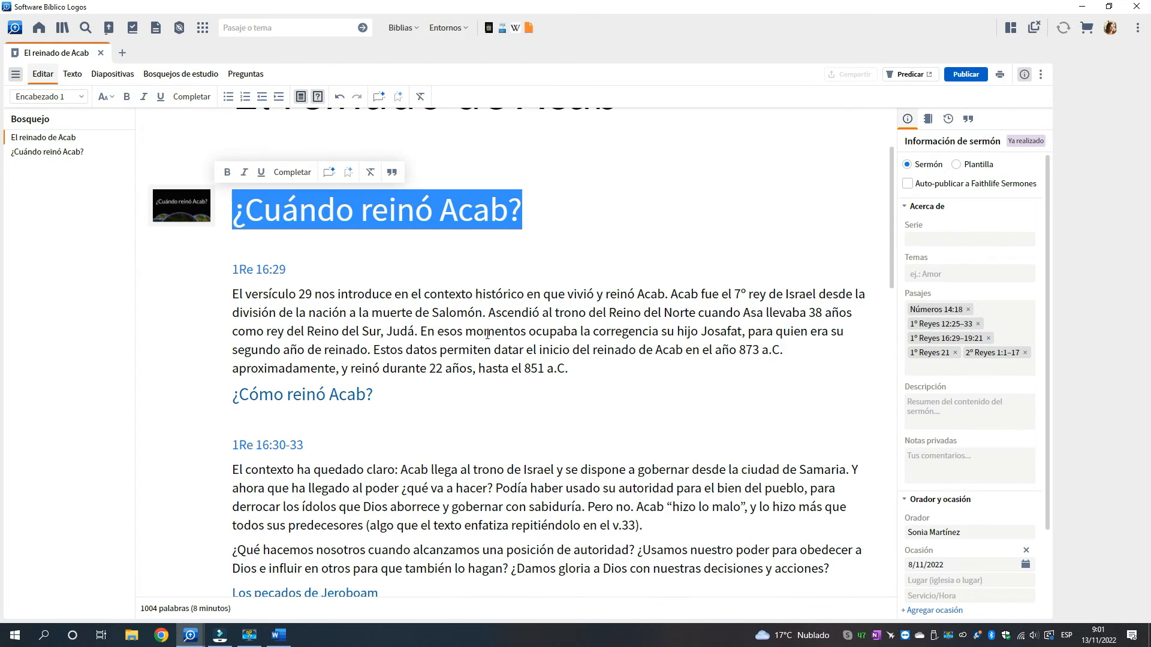
click(288, 395)
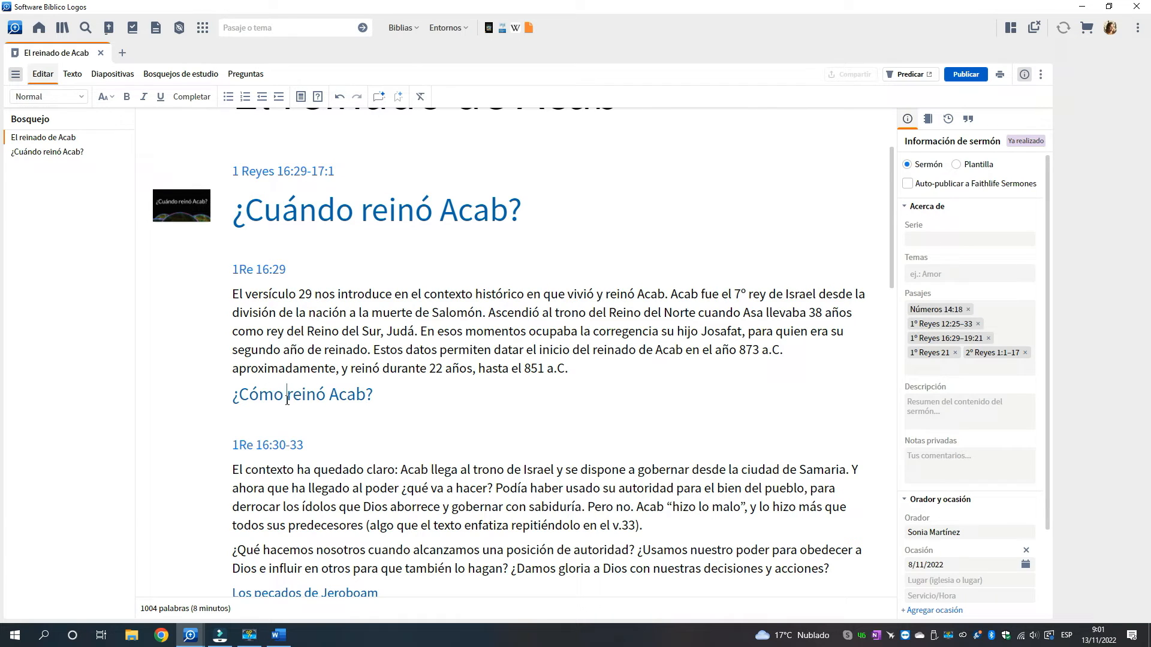
click(82, 98)
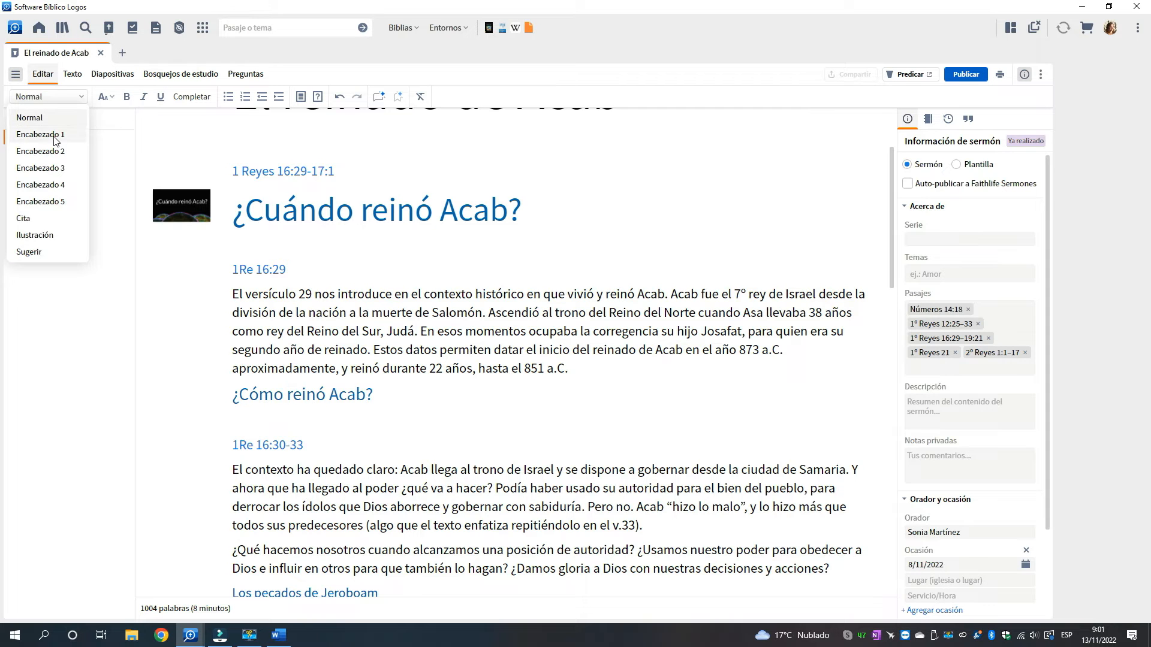
click(65, 135)
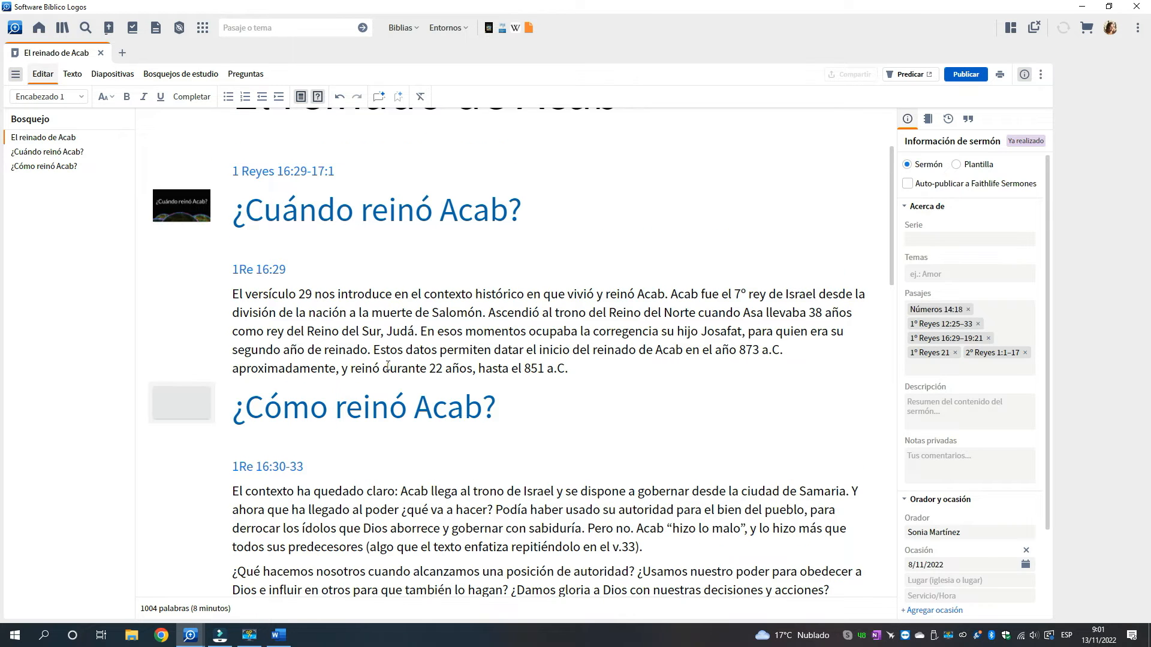
Apply the Encabezado 2 style to the subsection titles Los pecados de Jeroboam and Los pecados de Acab
scroll(384, 360, down, 3)
scroll(388, 365, down, 2)
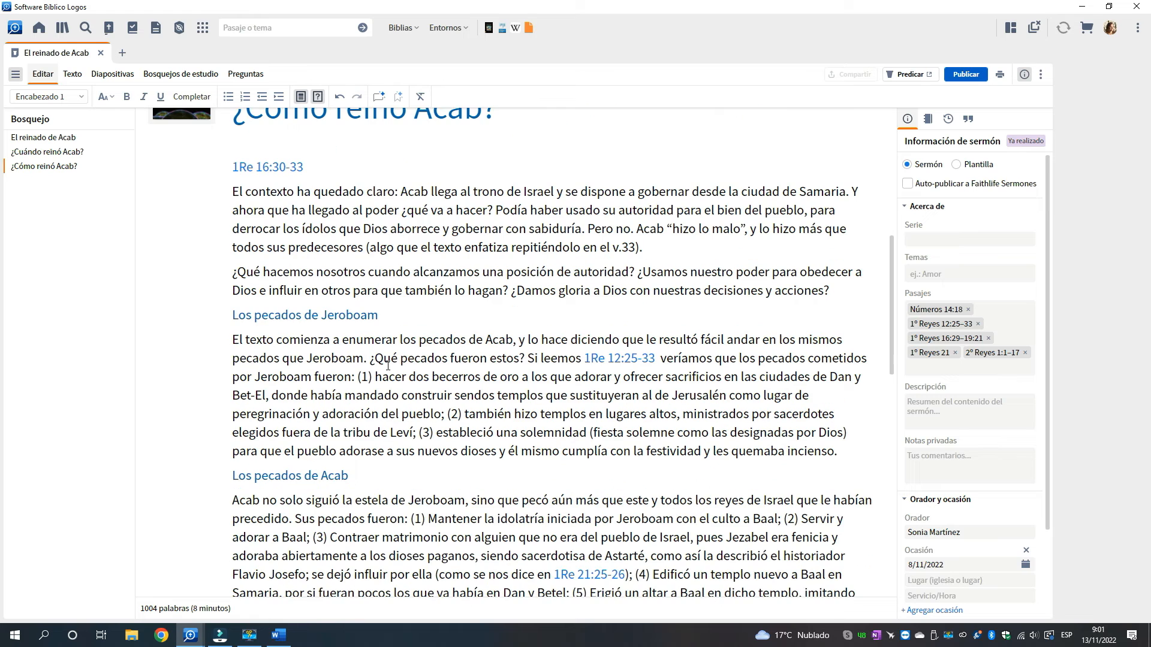
drag(232, 316, 422, 317)
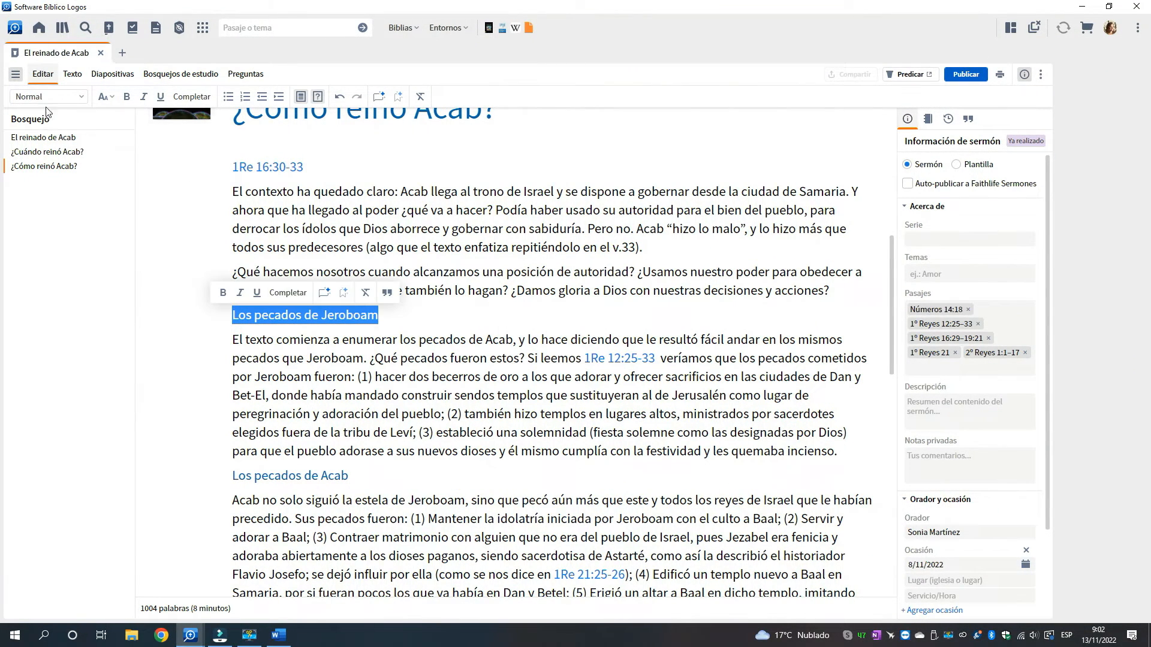
click(82, 99)
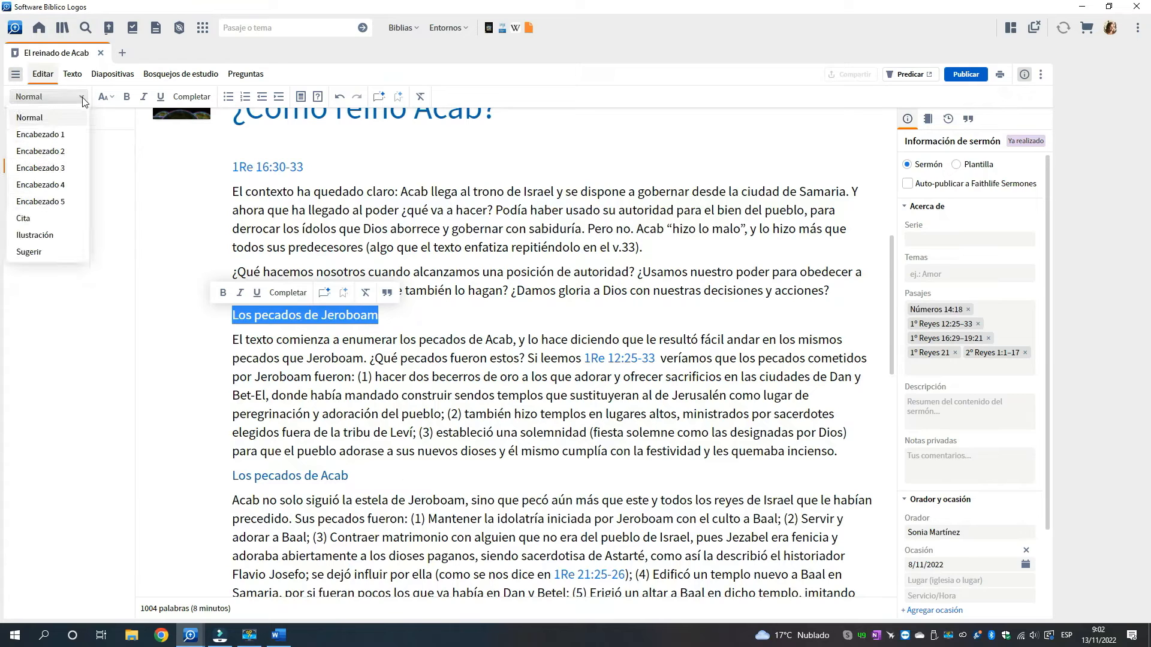
click(55, 153)
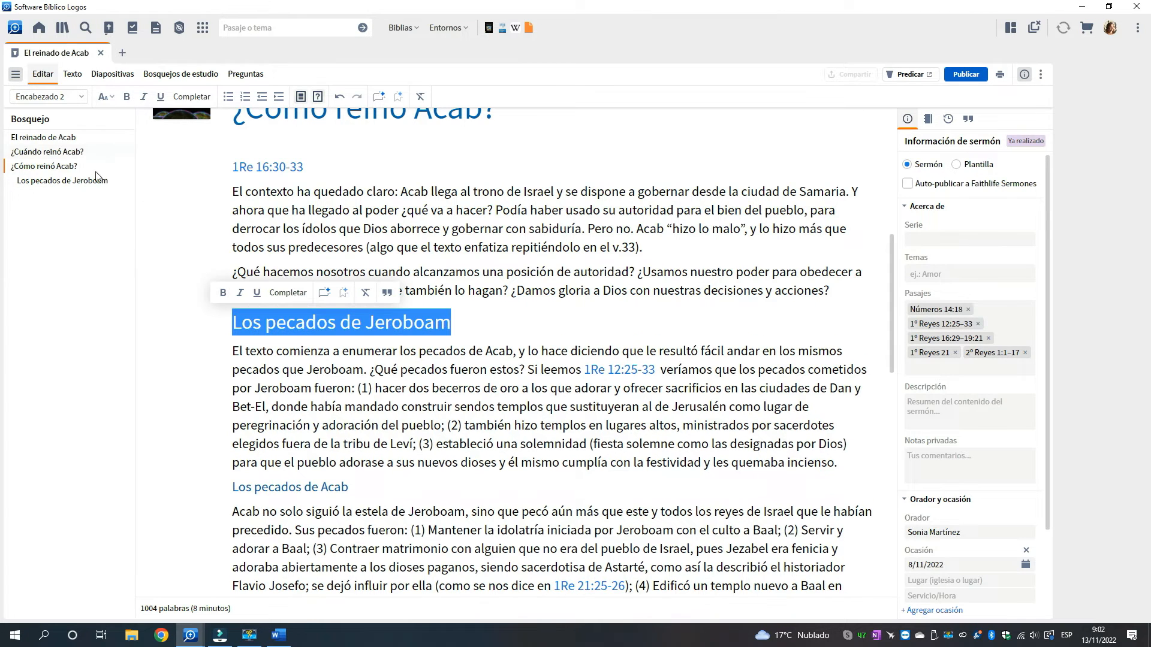
scroll(392, 347, down, 3)
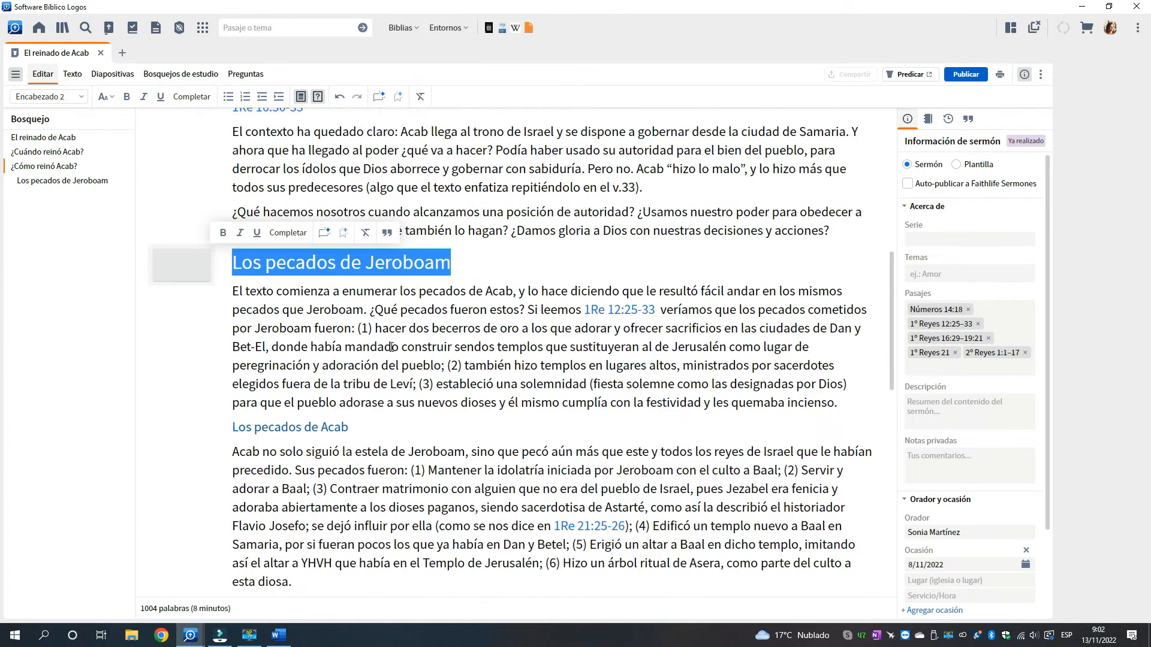
click(233, 308)
drag(233, 308, 367, 308)
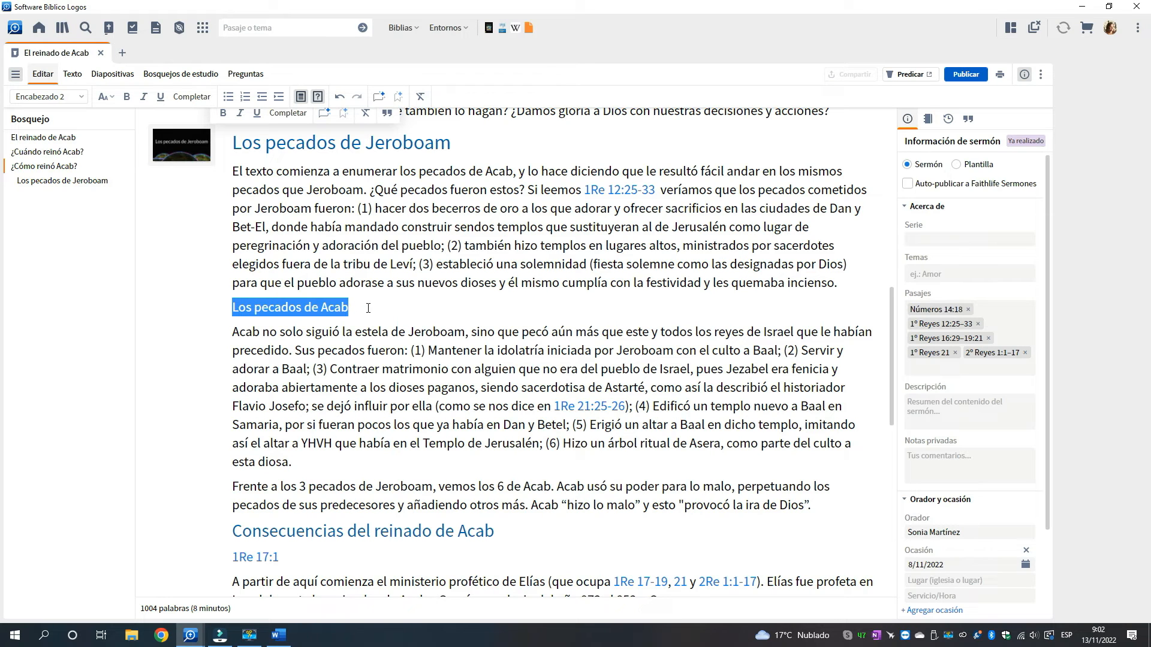
click(75, 97)
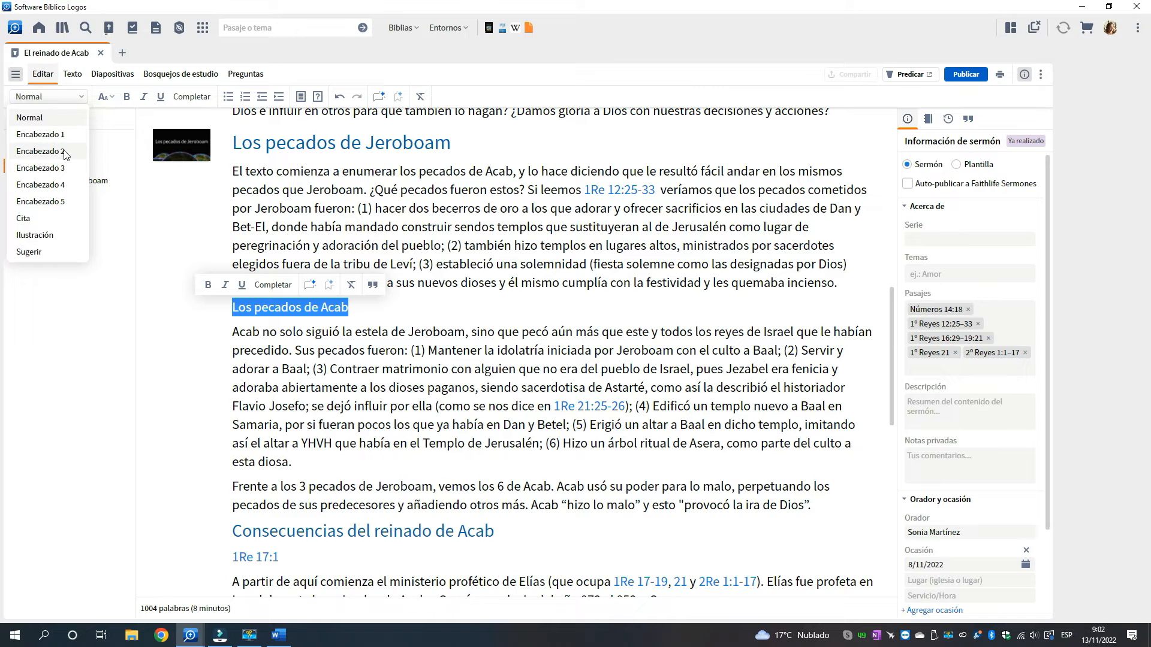
click(66, 151)
Apply the Encabezado 1 style to the section titles Consecuencias del reinado de Acab and Conclusión
scroll(337, 369, down, 3)
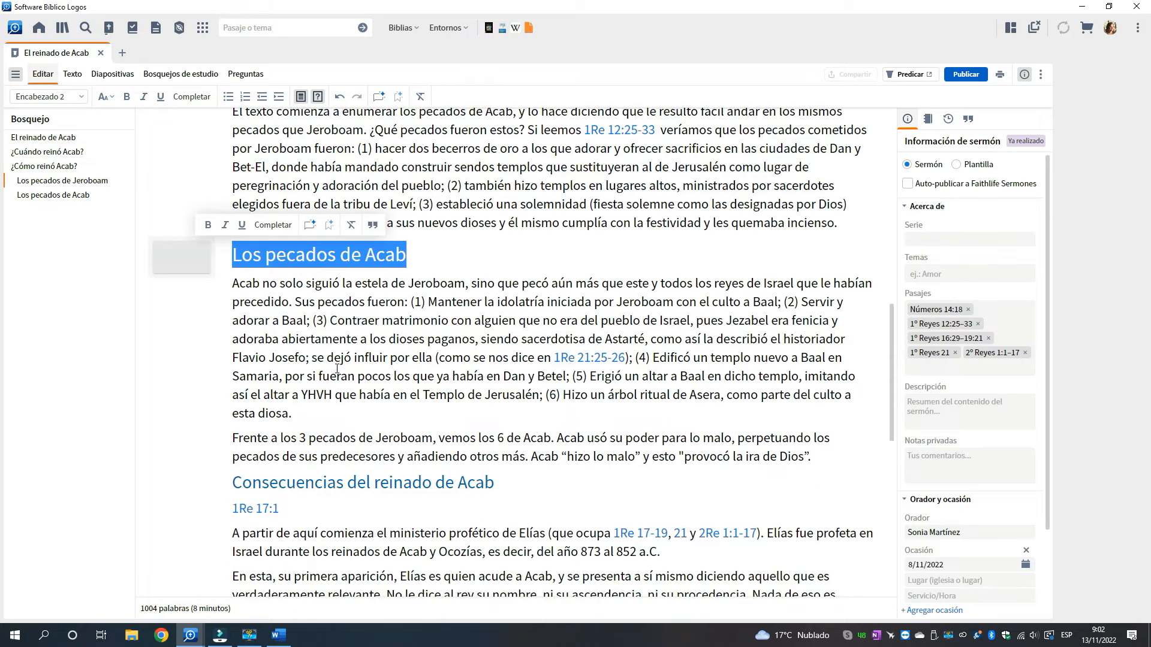
click(256, 365)
drag(232, 363, 494, 362)
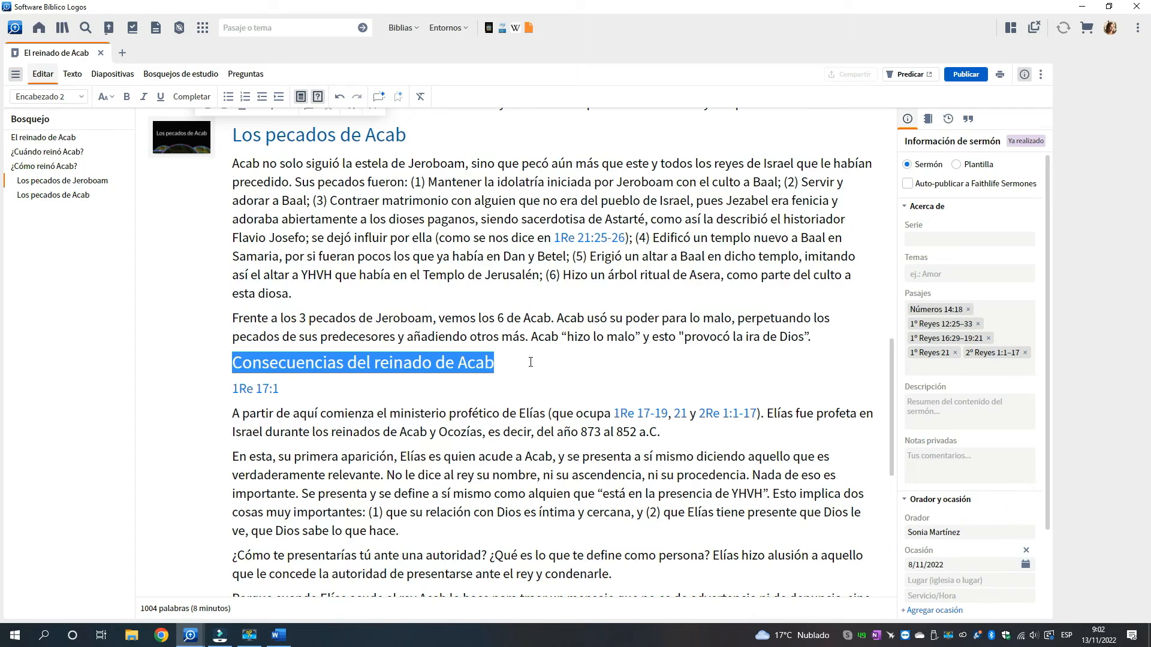
click(81, 97)
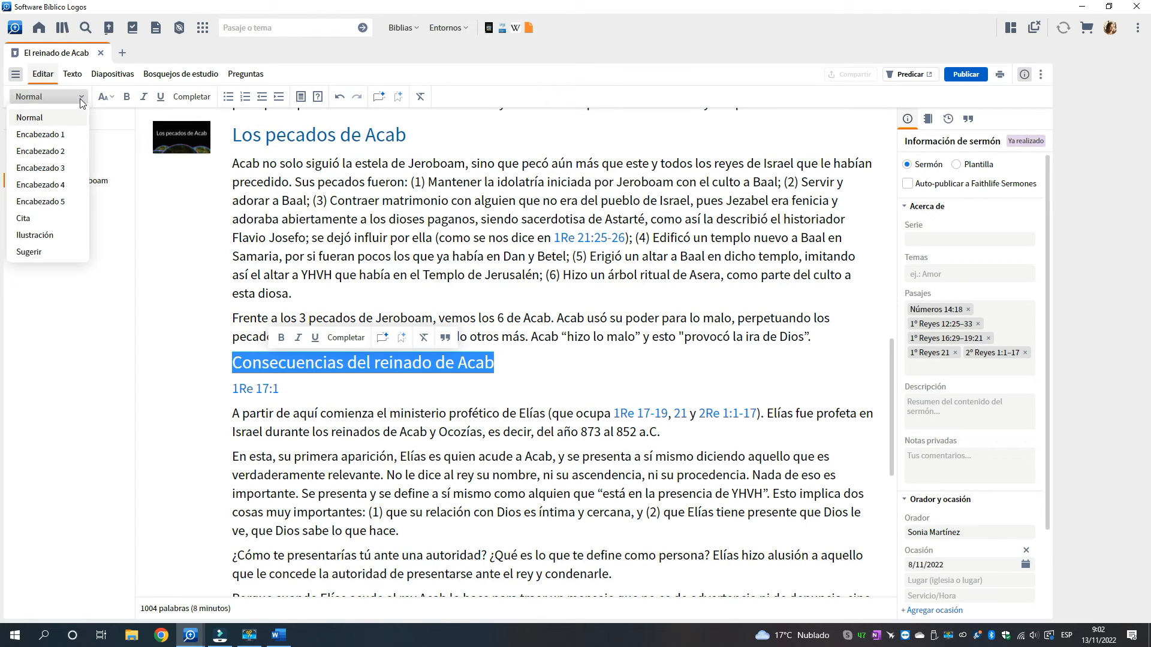
click(57, 134)
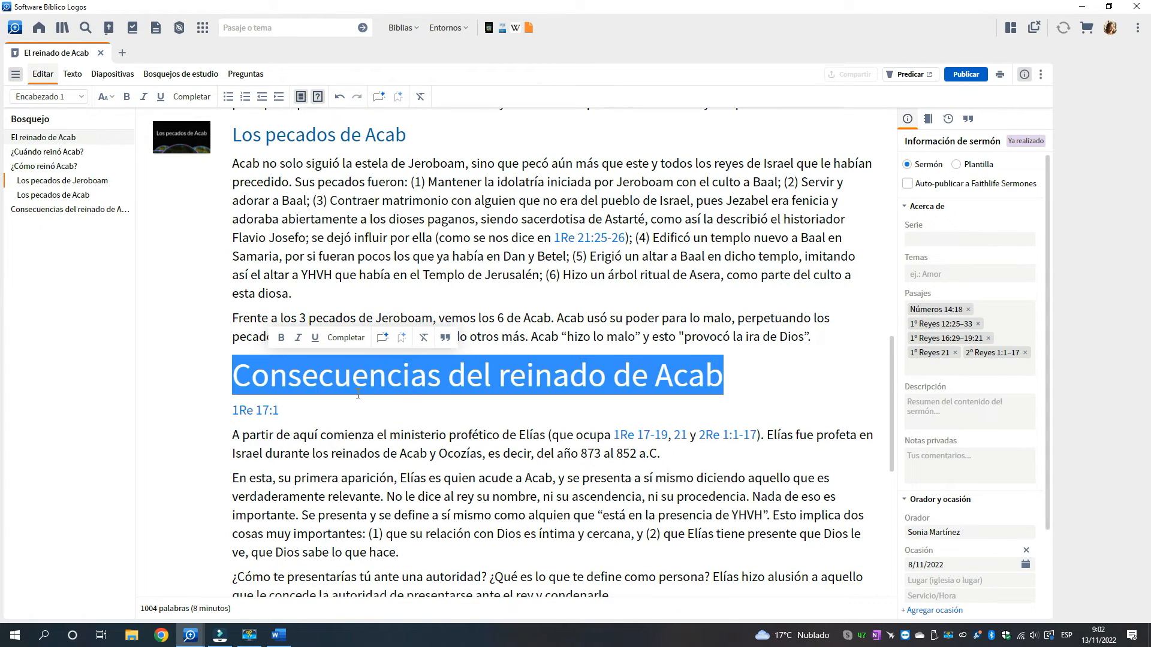
scroll(358, 394, down, 7)
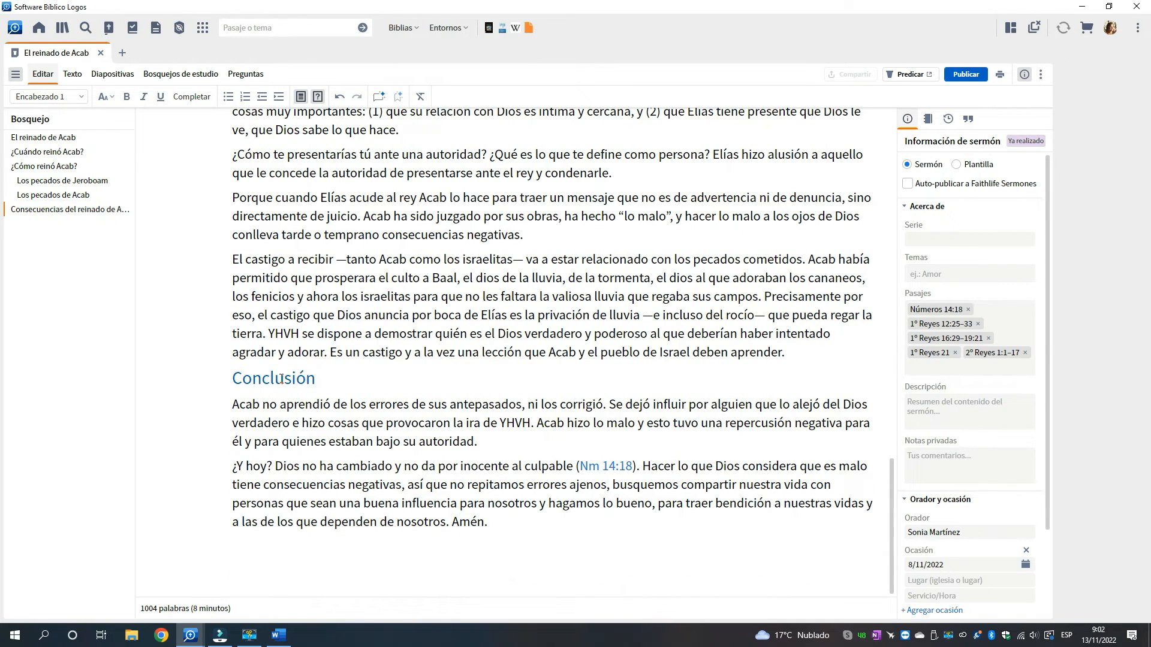
click(282, 379)
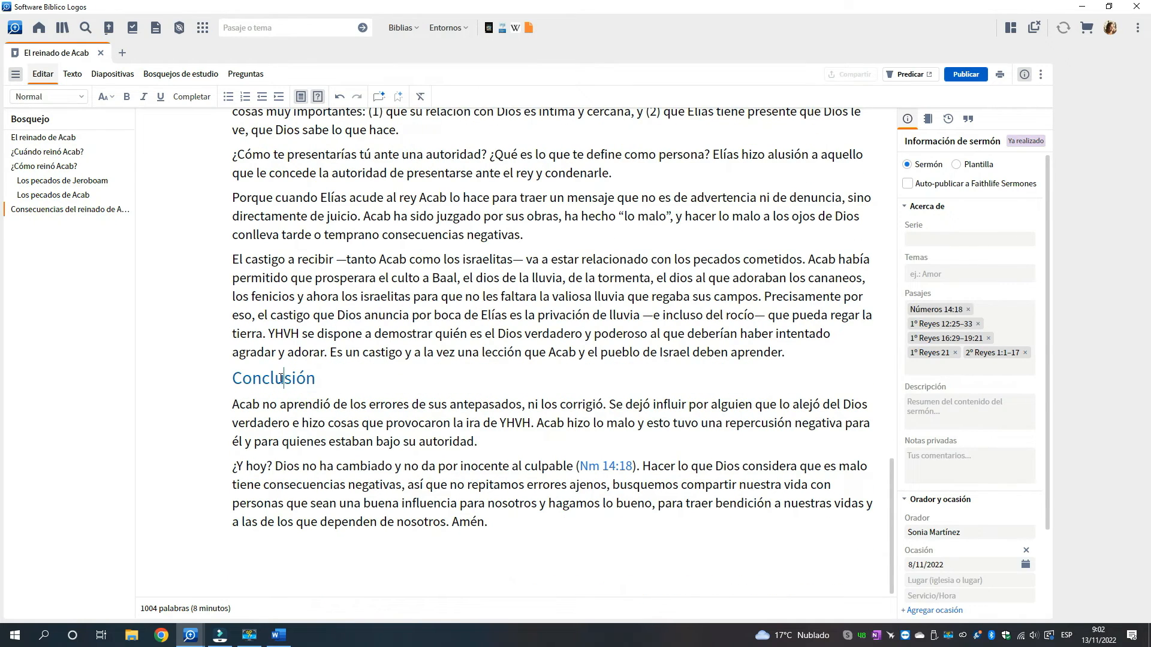
click(82, 98)
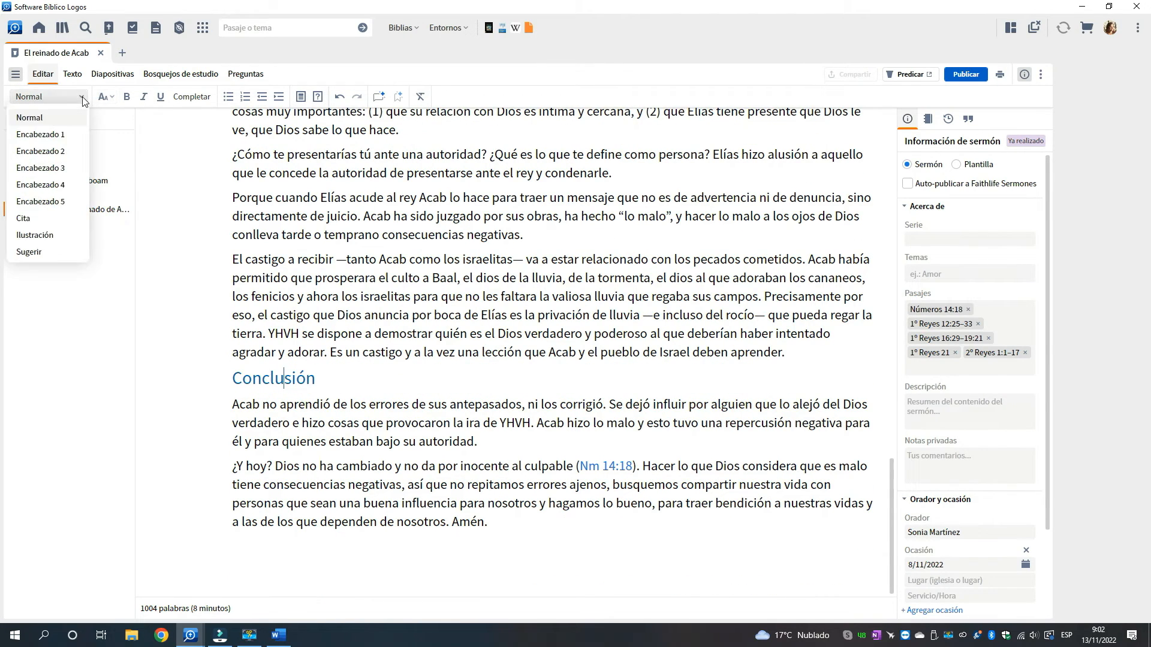
click(53, 134)
click(329, 391)
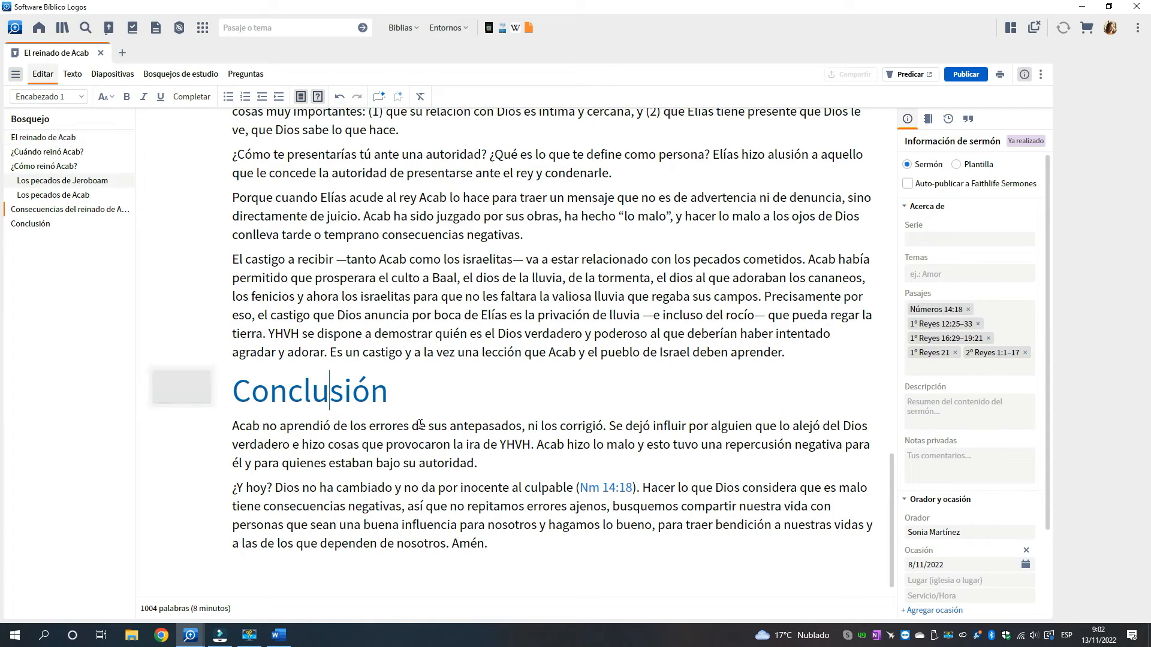
Review the slides generated from the sermon's headings and return to editing the sermon from its beginning
scroll(420, 425, up, 2)
scroll(421, 424, up, 5)
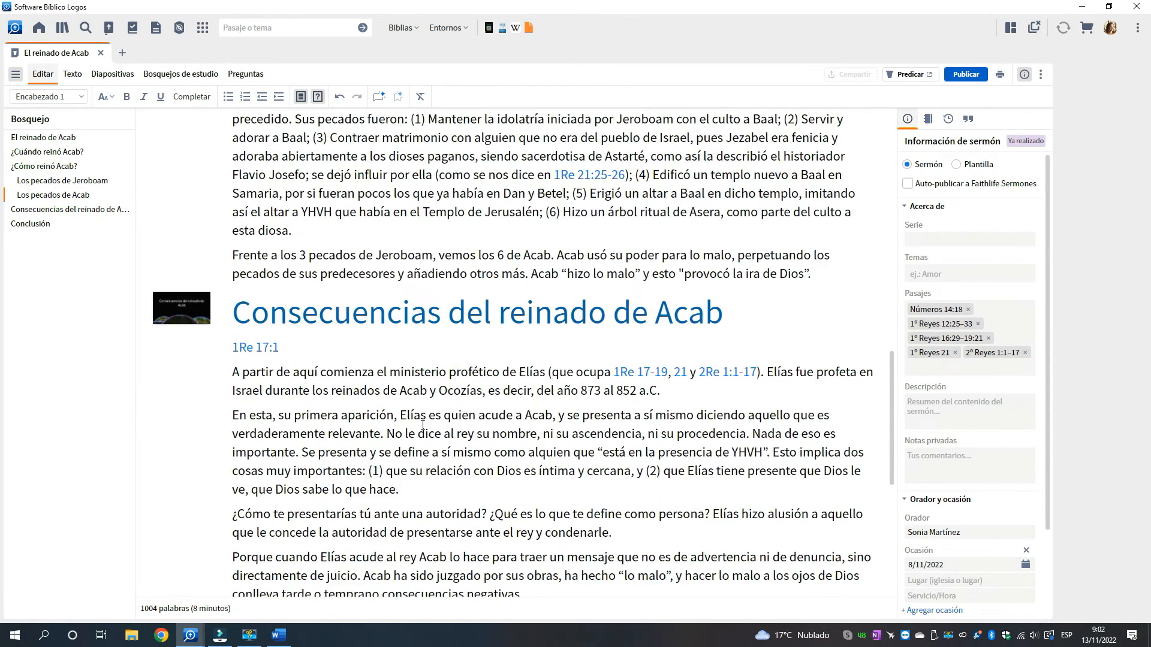
scroll(423, 426, up, 15)
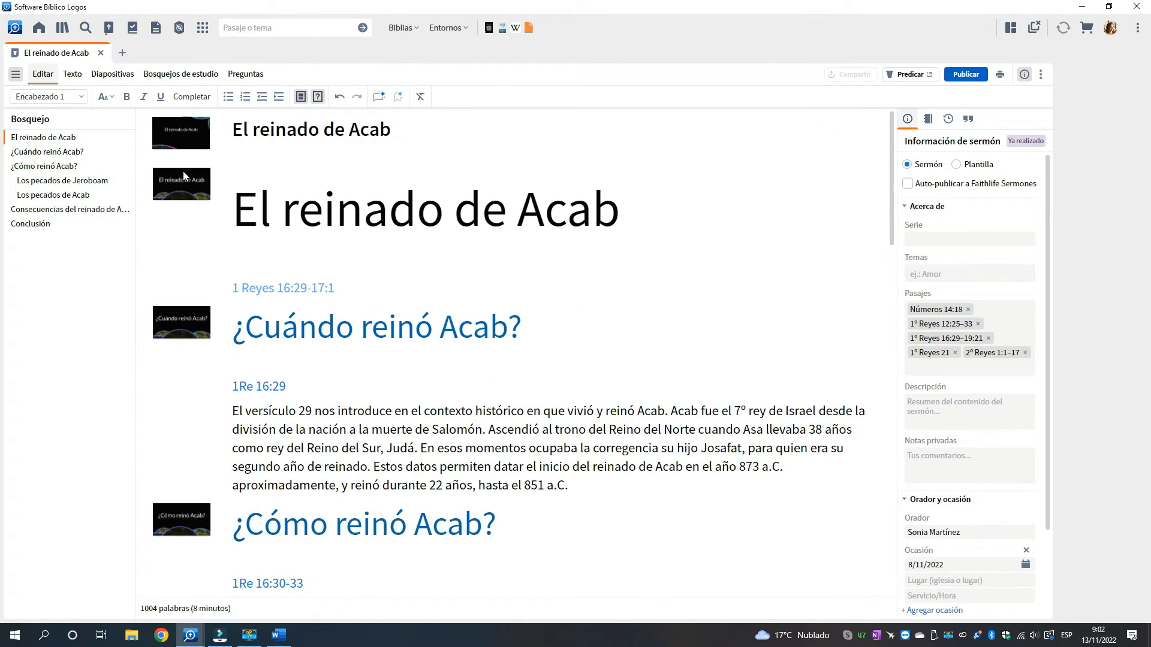
click(113, 75)
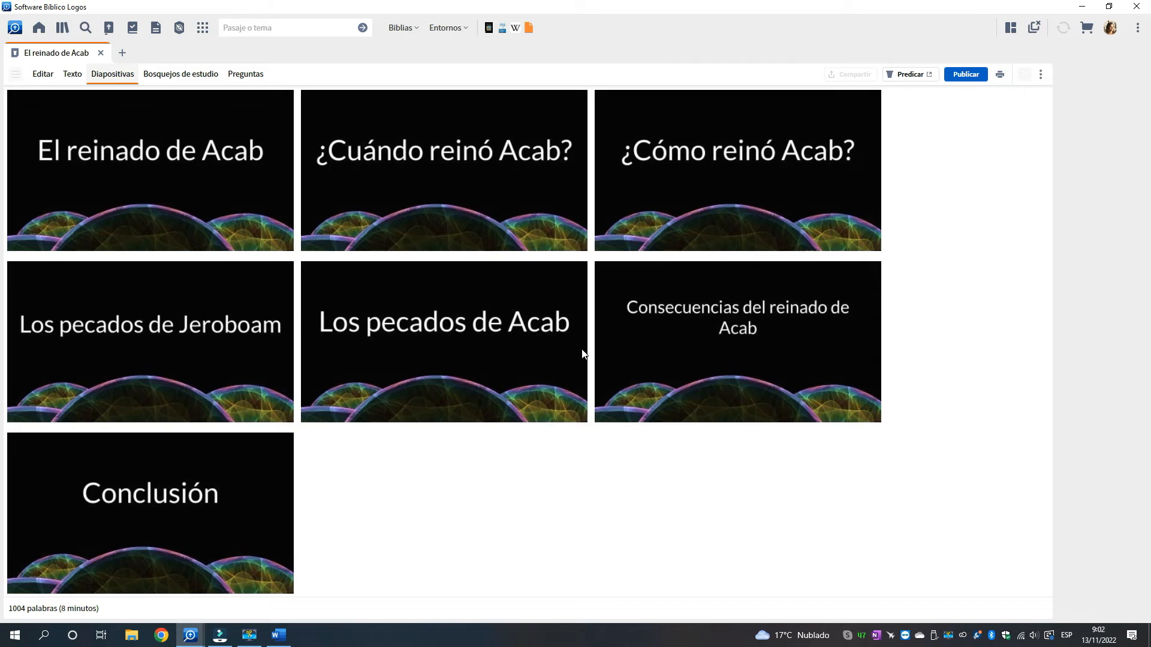
click(43, 73)
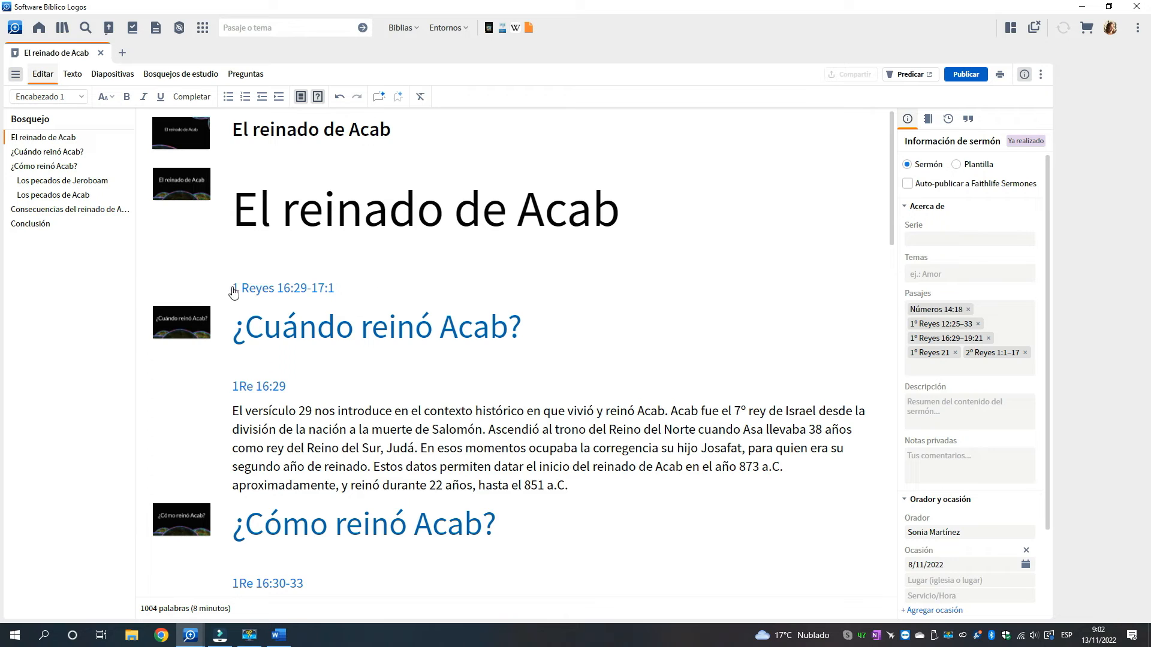
Insert the text of 1 Reyes 16:29-17:1 as a block below the sermon title and delete the inserted passage
mouse_move(337, 288)
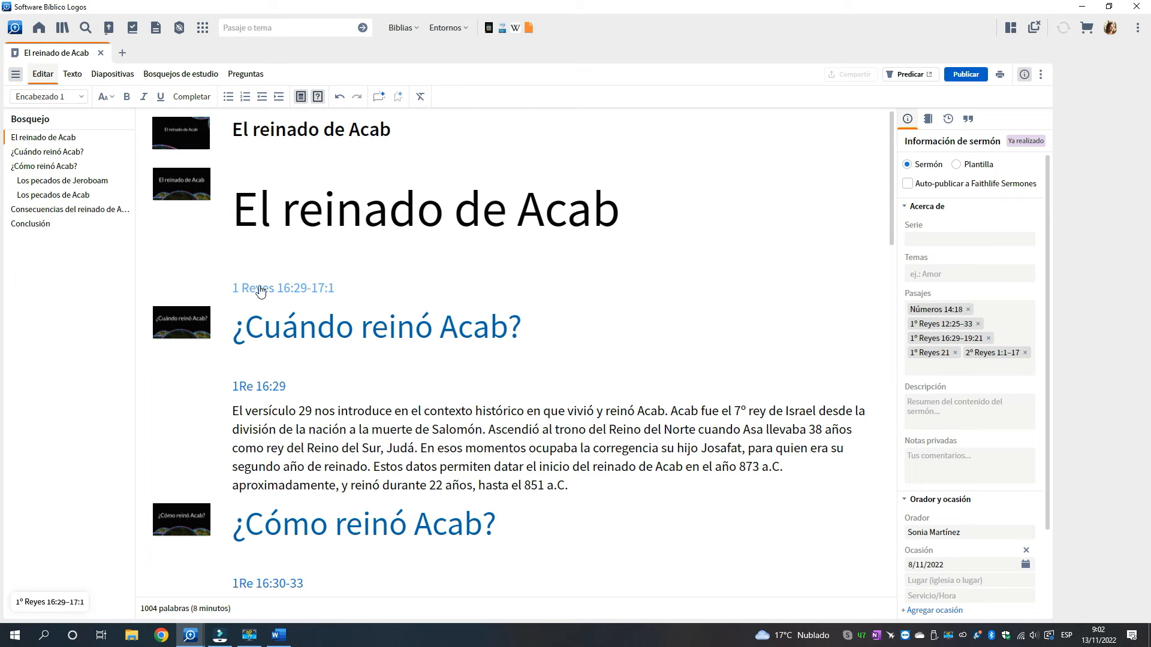
click(337, 288)
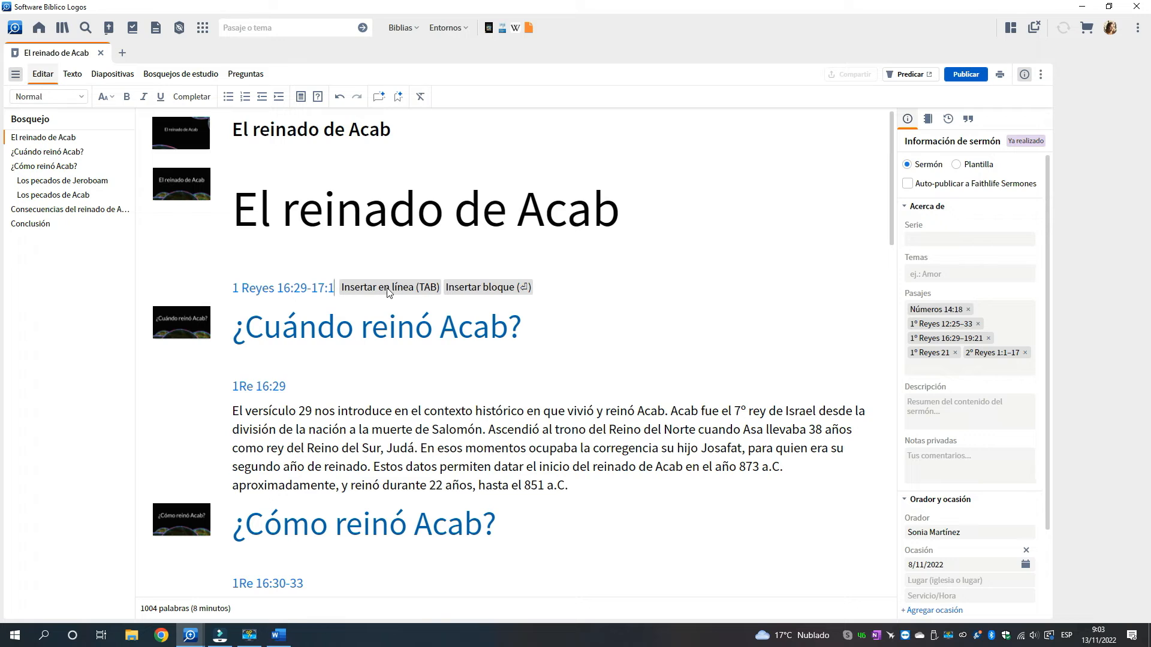
click(492, 288)
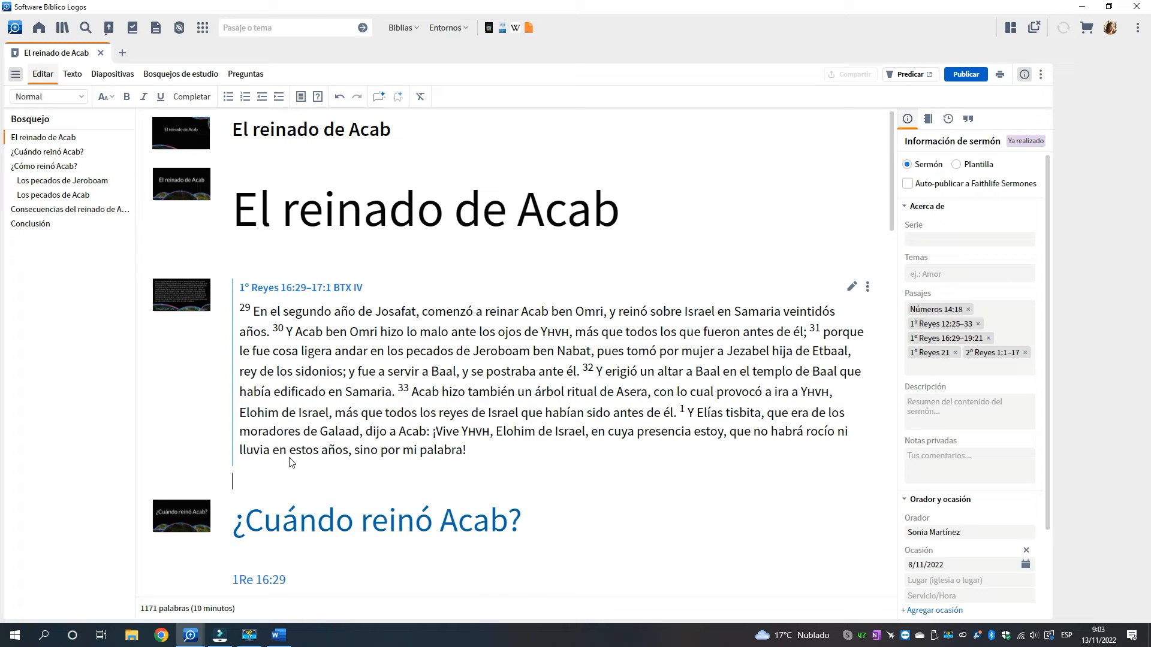
key(BackSpace)
key(BackSpace)
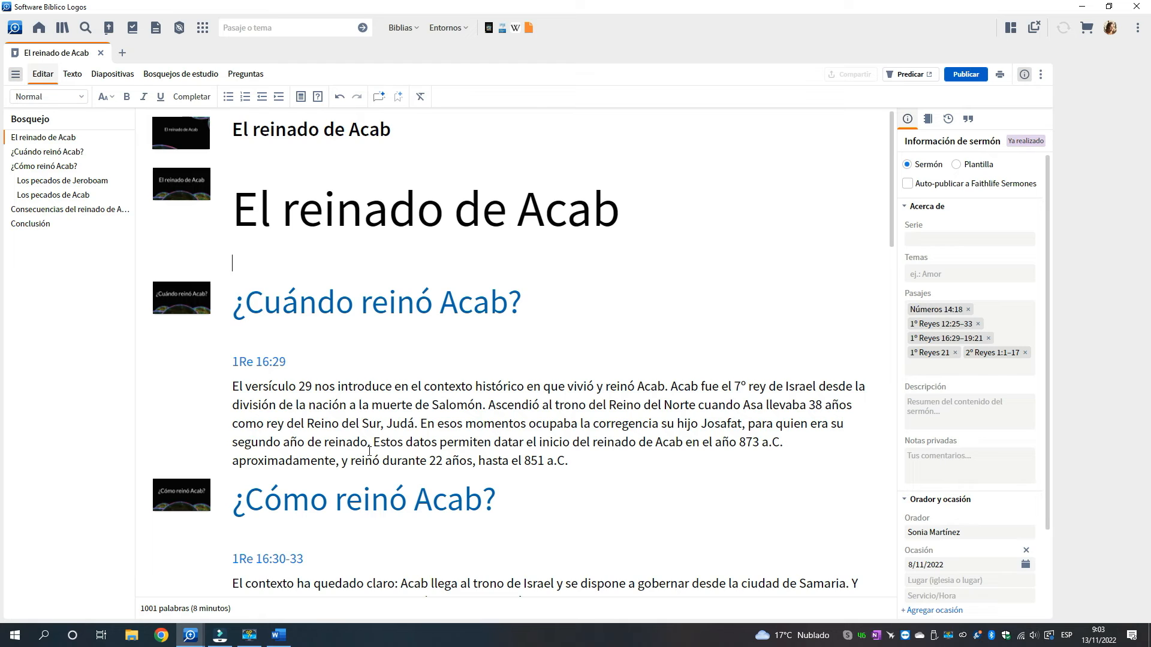
Insert the text of 1Re 16:29 as a block under the heading ¿Cuándo reinó Acab?
scroll(315, 345, down, 1)
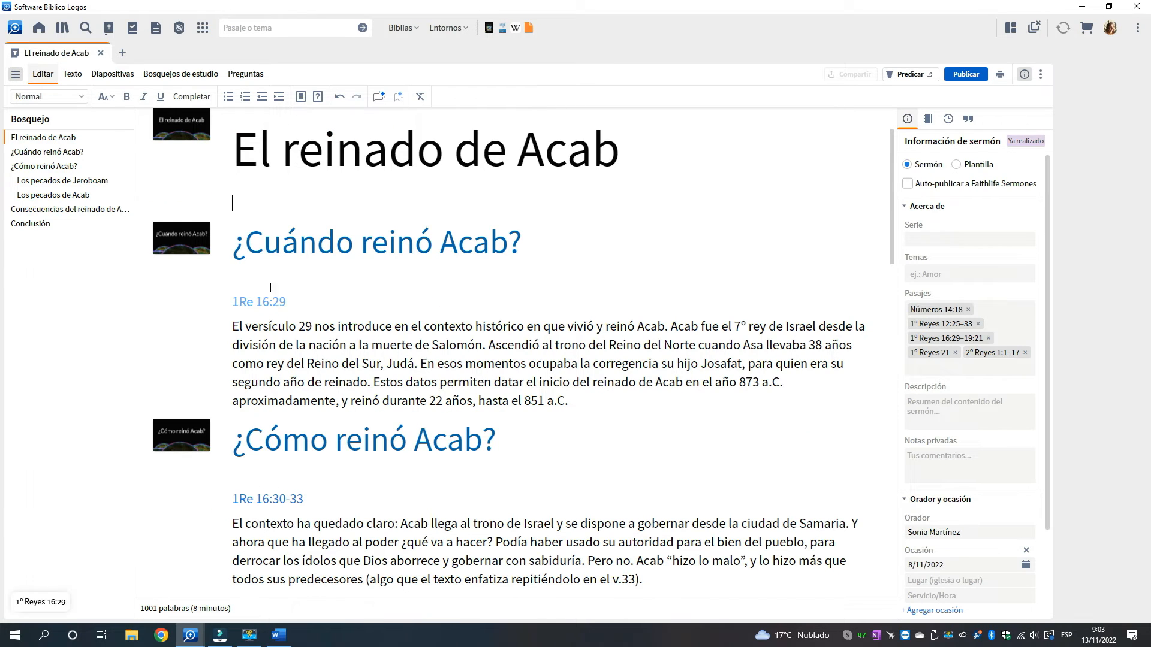
click(308, 304)
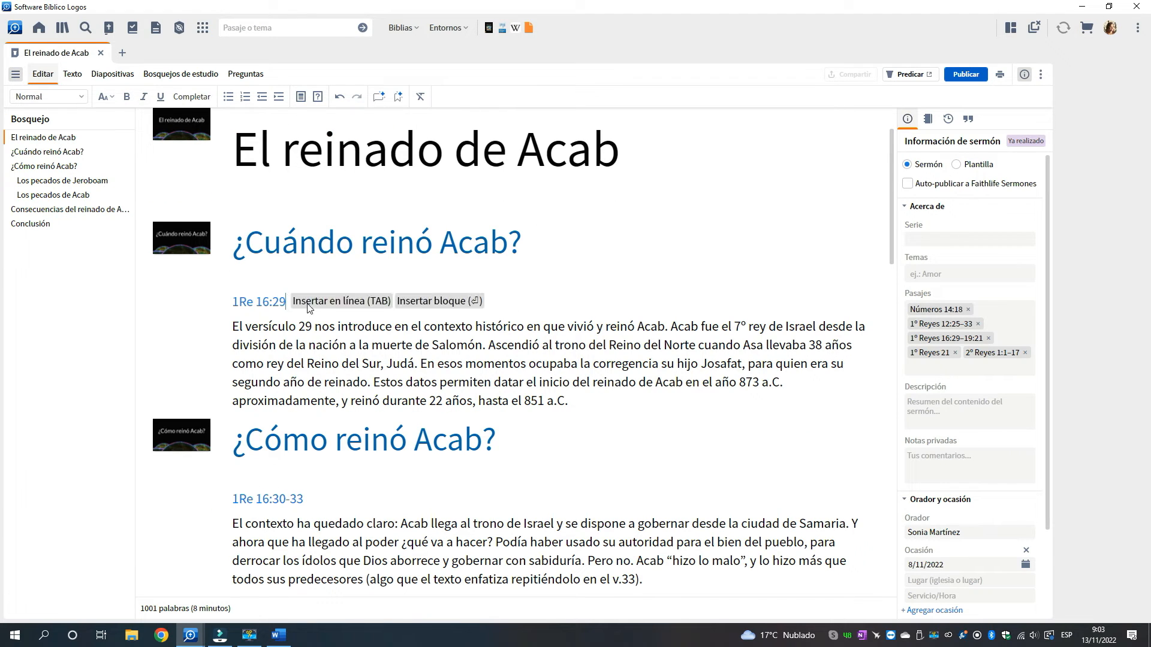
click(421, 301)
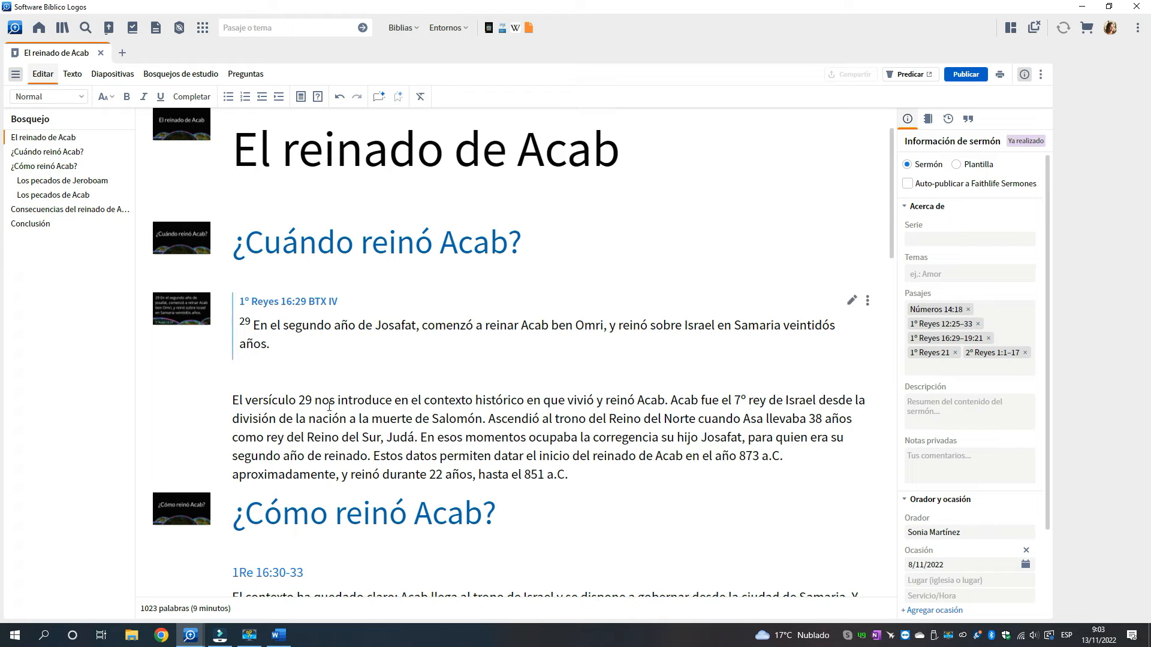
Insert the text of 1Re 16:30-33 as a block under the heading ¿Cómo reinó Acab?
scroll(329, 406, down, 4)
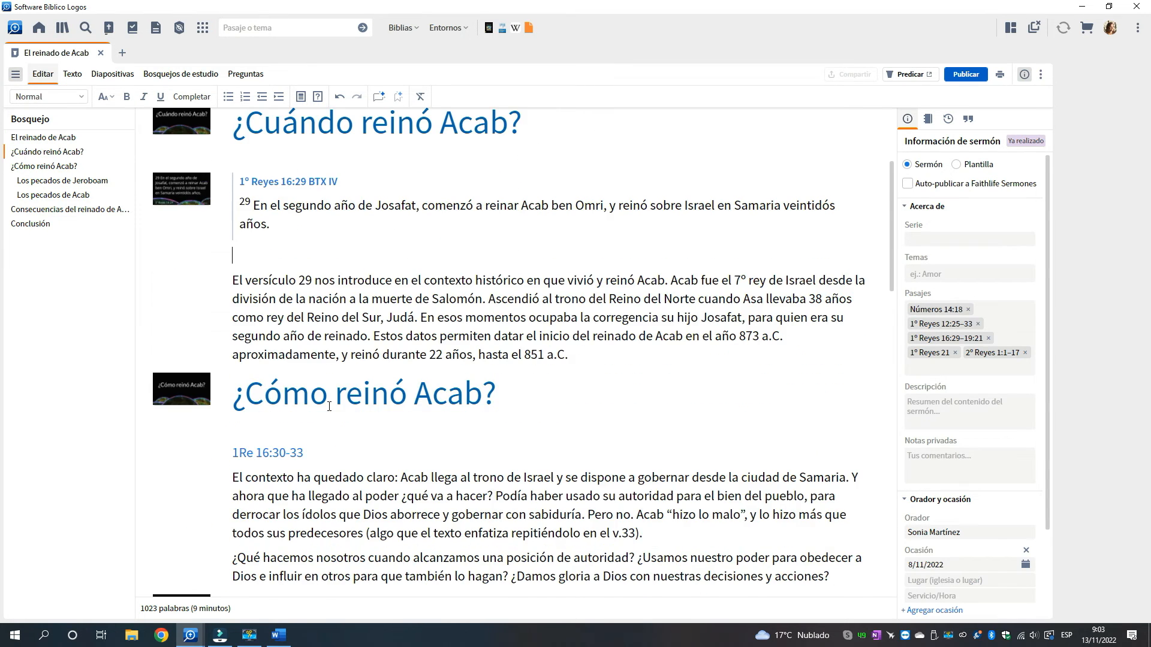
scroll(329, 406, down, 1)
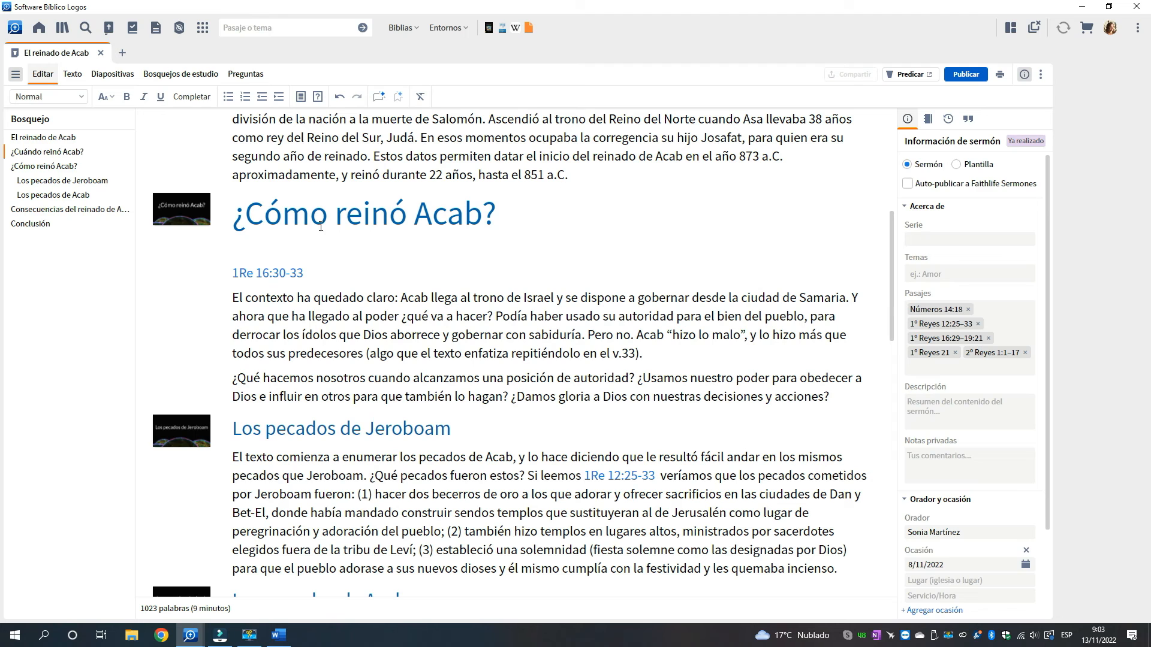
click(311, 273)
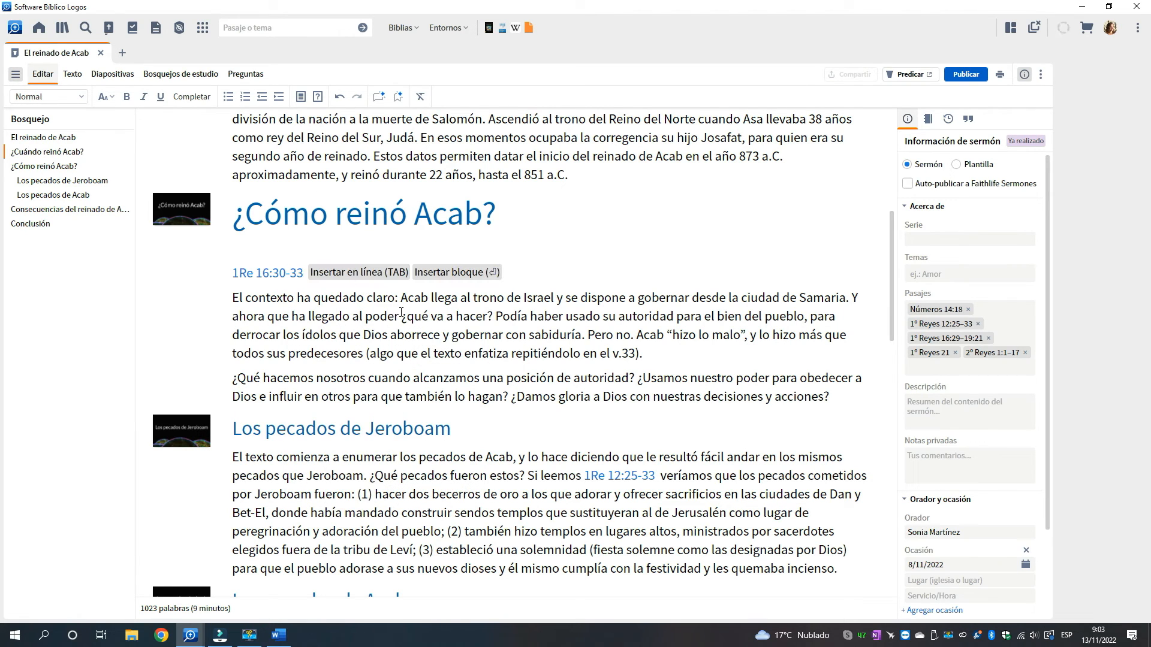
click(465, 273)
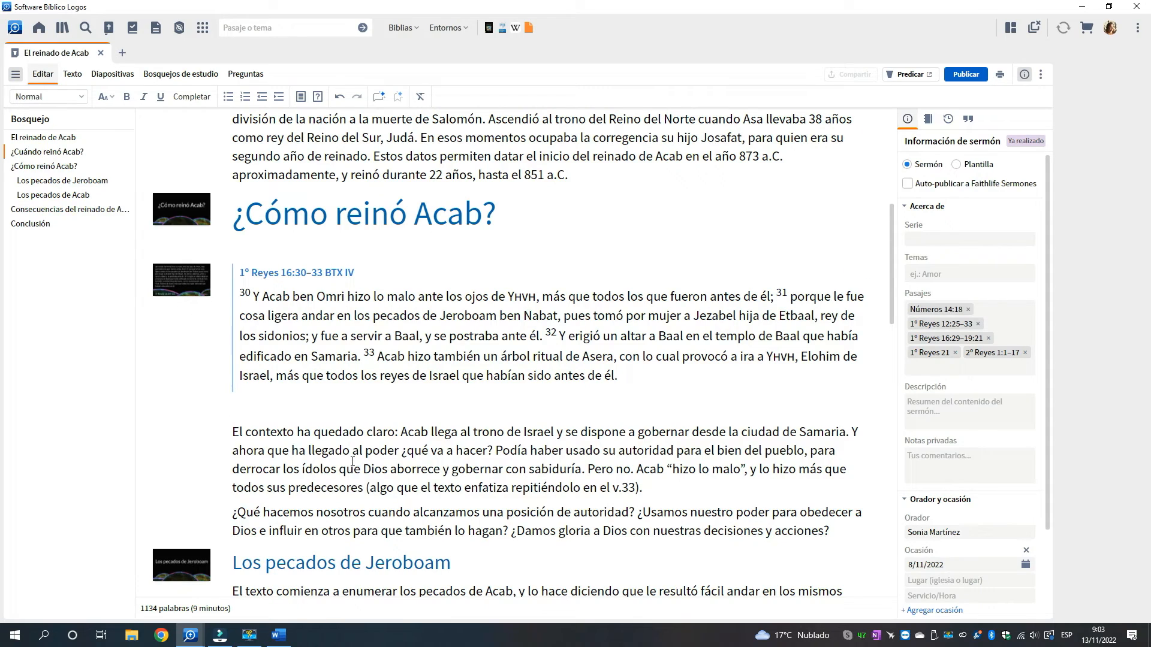
Insert the text of 1Re 17:1 as a block under the heading Consecuencias del reinado de Acab
scroll(352, 462, down, 3)
scroll(352, 461, down, 8)
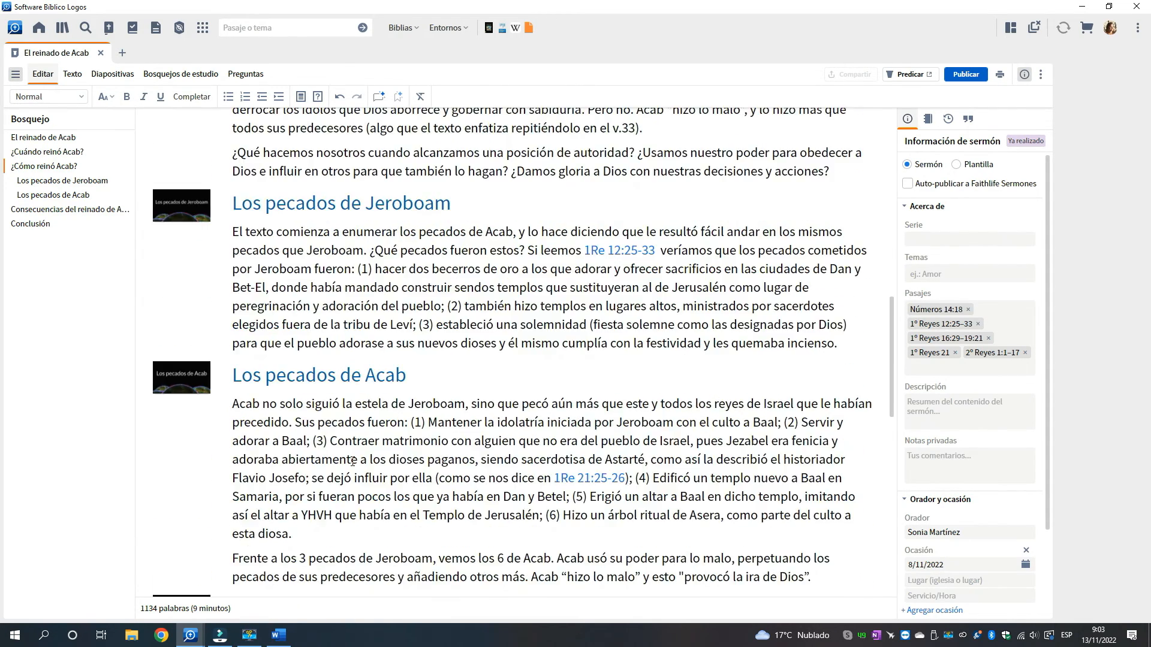
scroll(352, 454, down, 2)
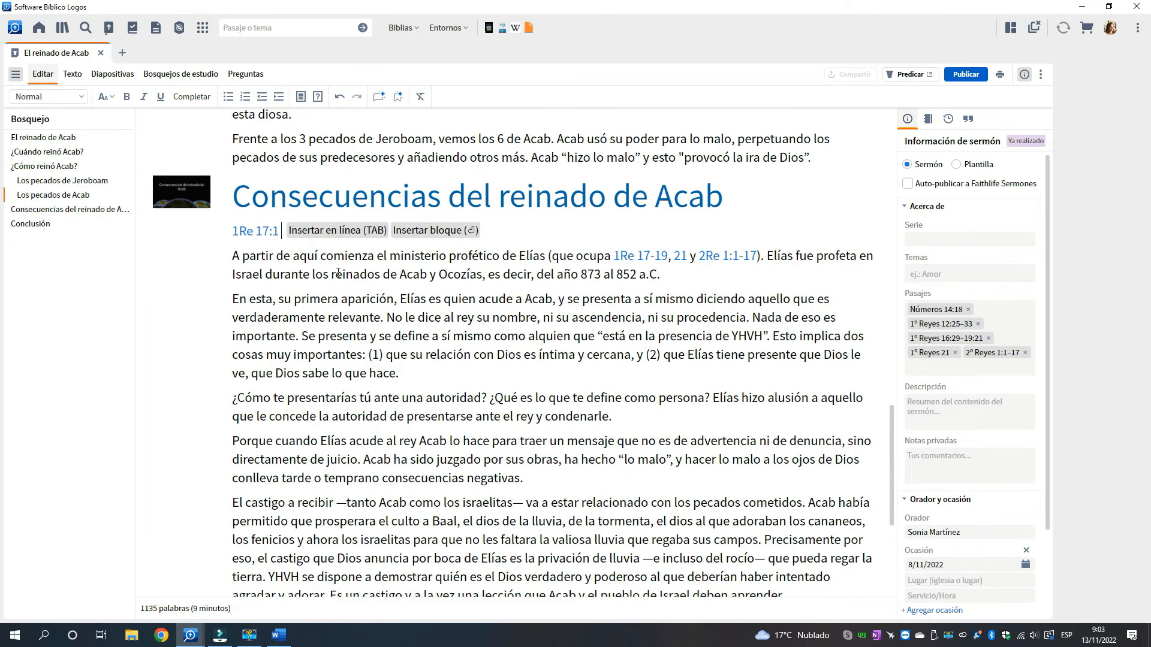
click(421, 231)
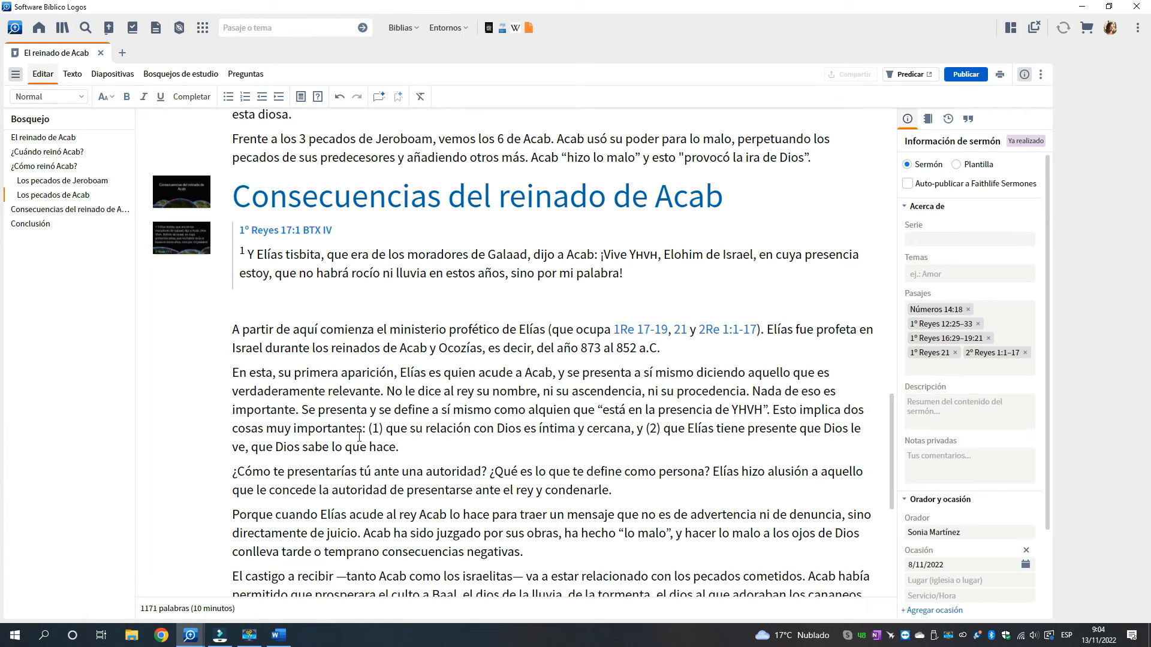
Add a slide made from the text of the first paragraph under Conclusión
scroll(359, 437, down, 1)
scroll(359, 437, down, 5)
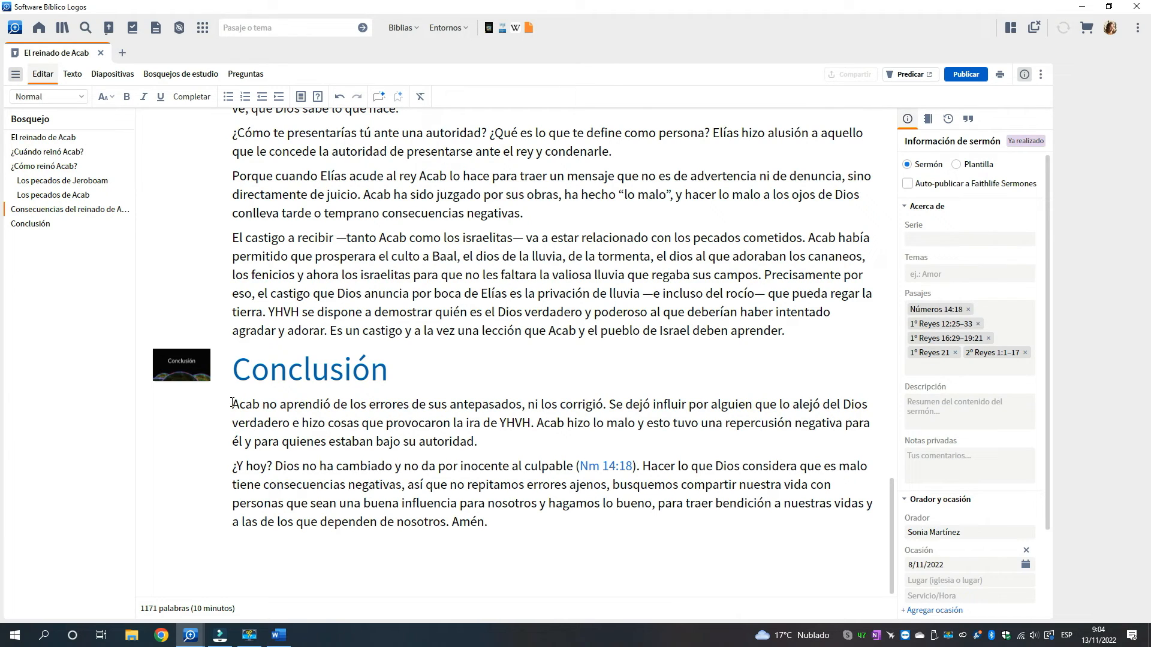
drag(232, 402, 495, 445)
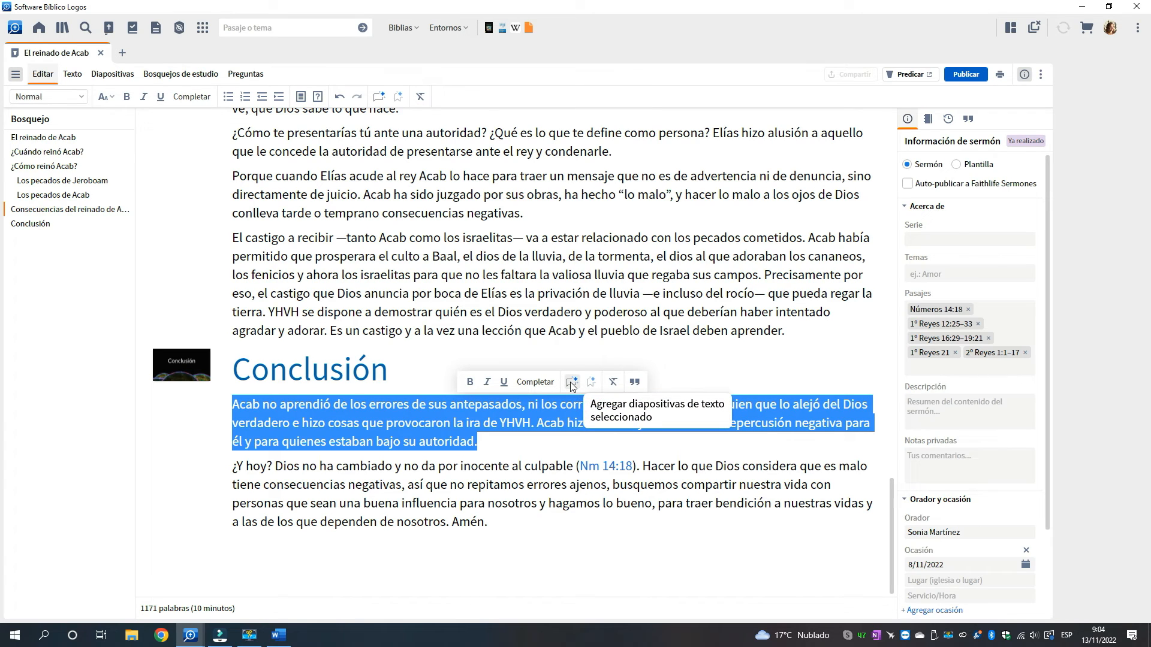
click(571, 382)
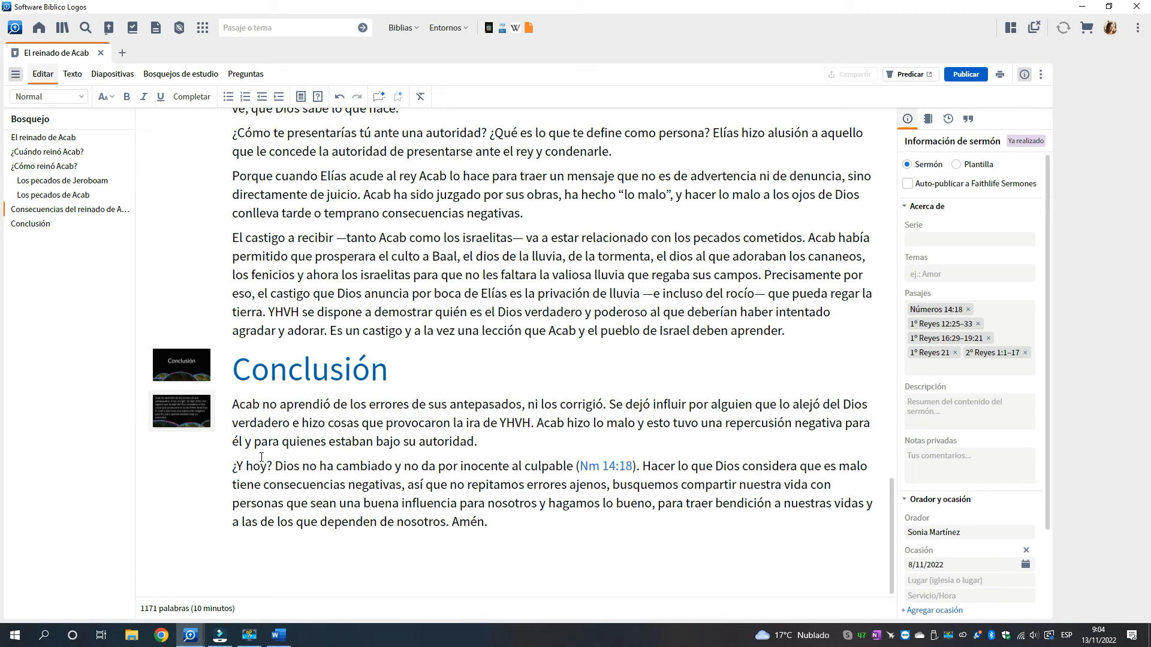
Open the 1º Reyes 17:1 passage slide for editing and change its design to Red Bible Reference
scroll(375, 431, up, 5)
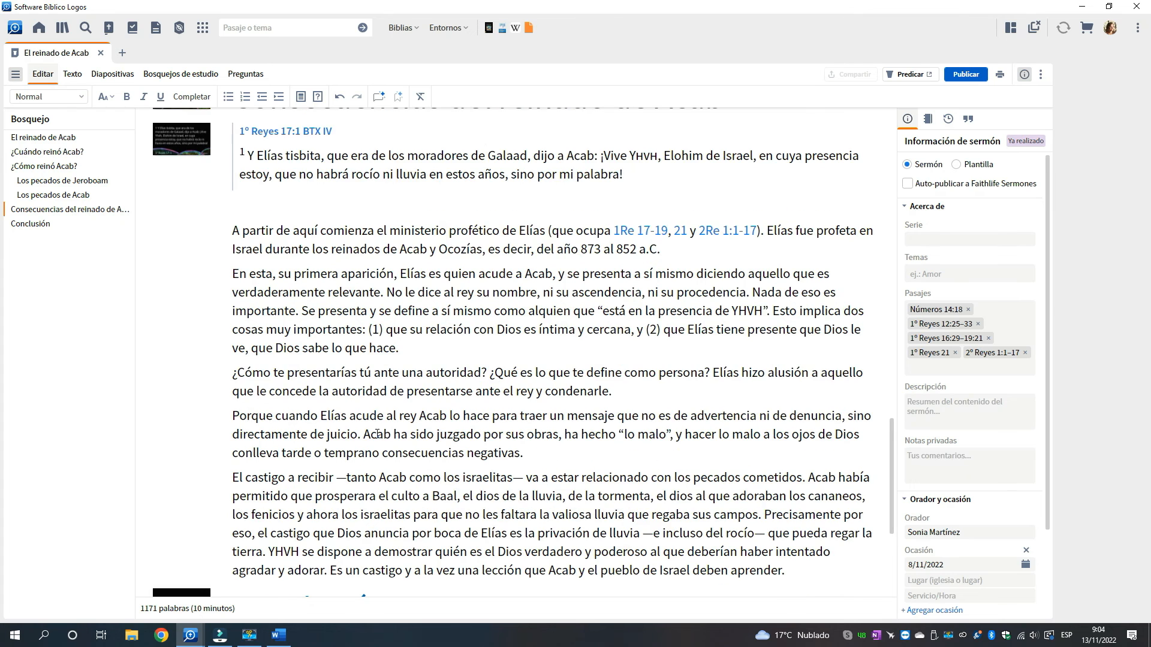
scroll(377, 434, up, 2)
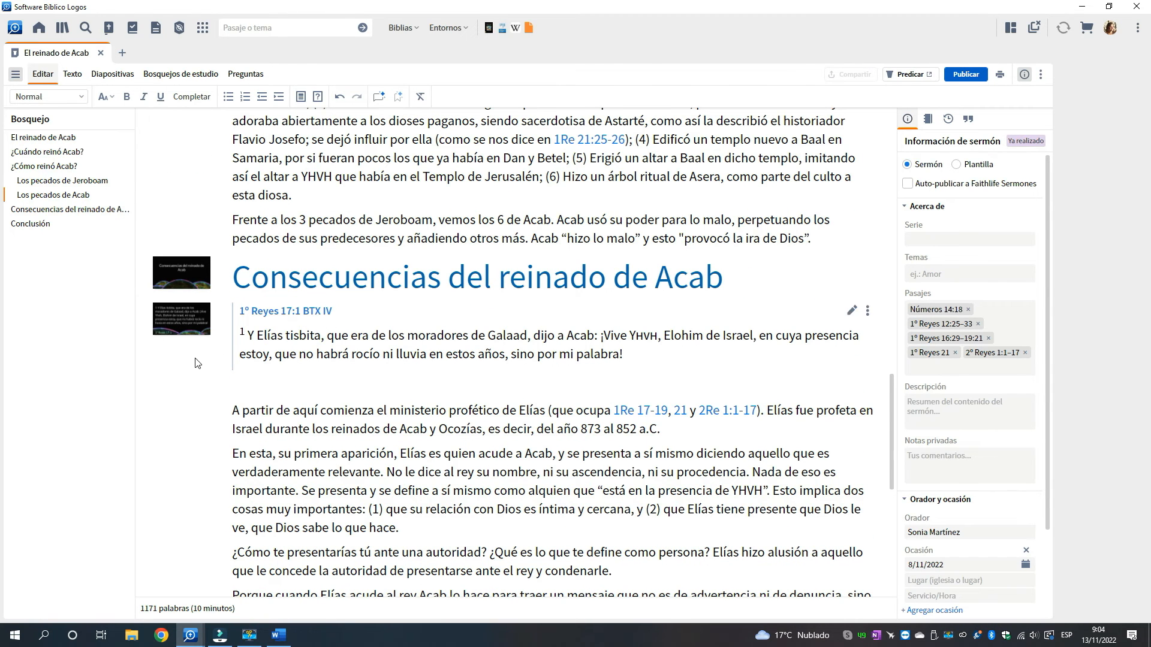
right_click(183, 324)
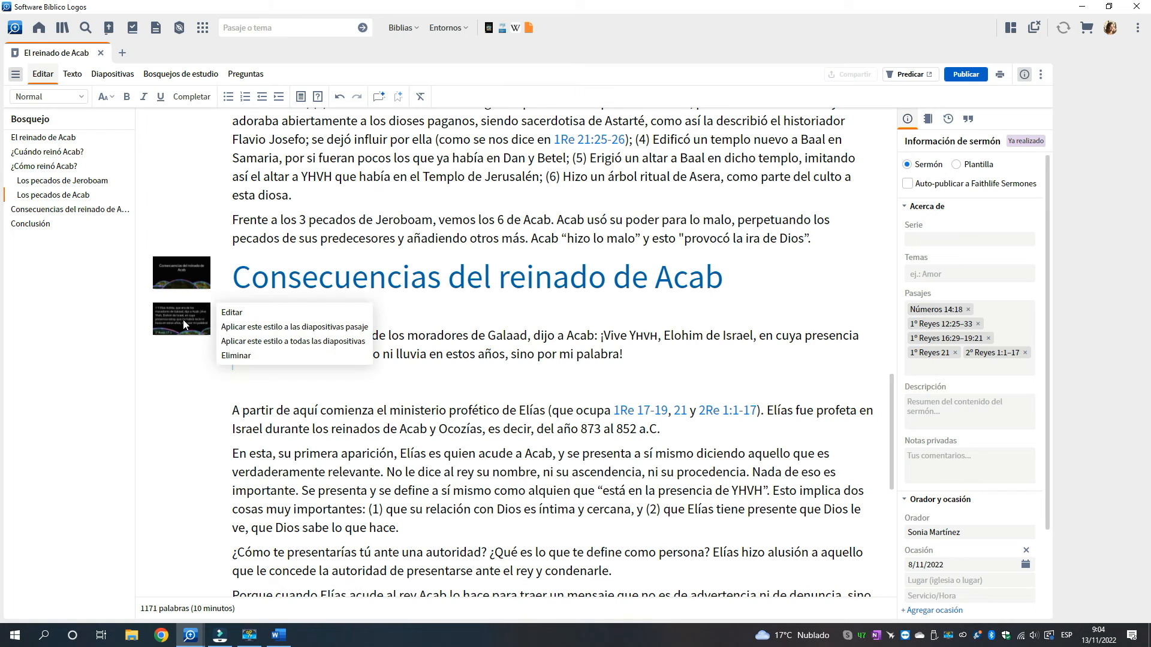
click(242, 312)
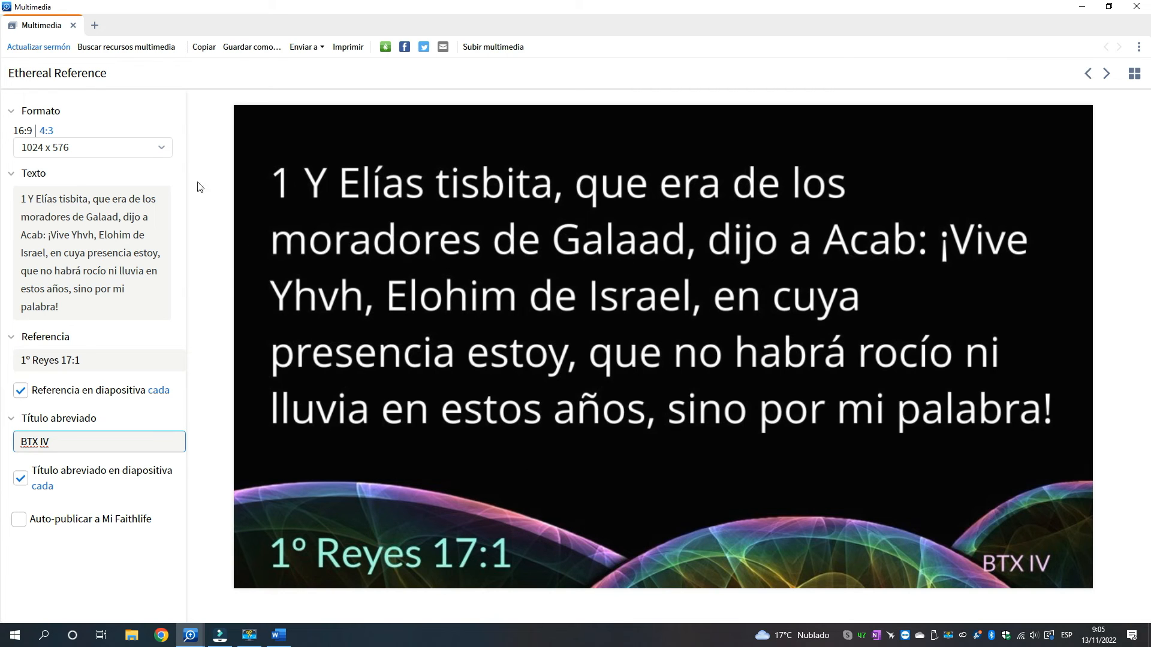
click(143, 48)
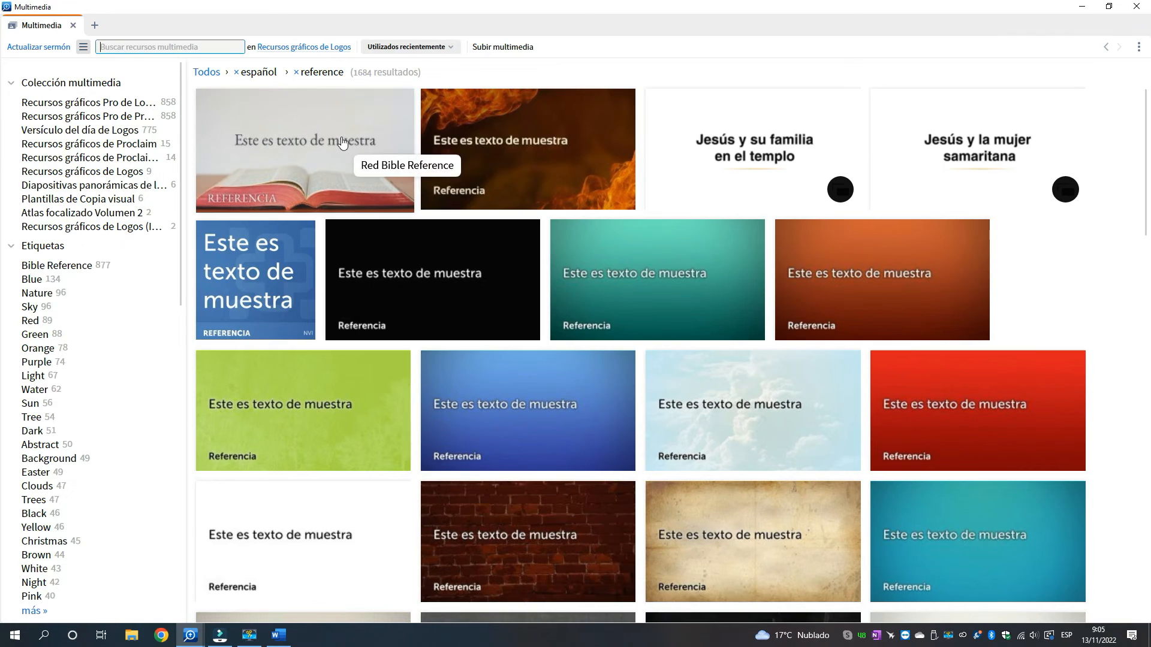
click(336, 158)
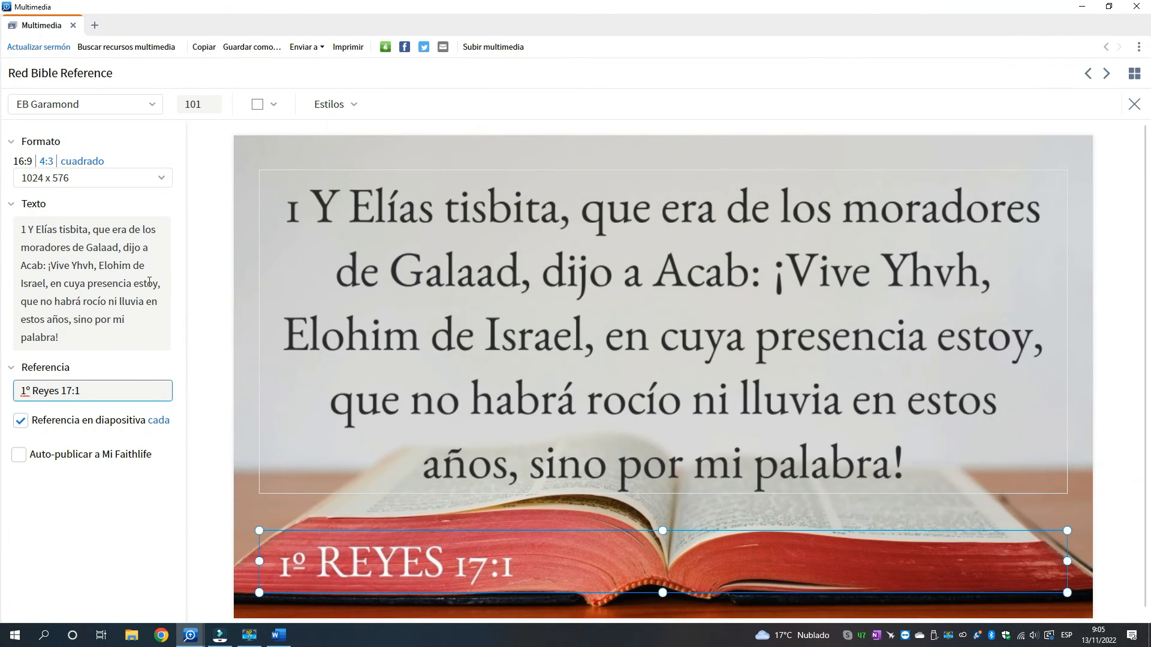
Remove the verse number 1 from the beginning of the slide's verse text
click(31, 231)
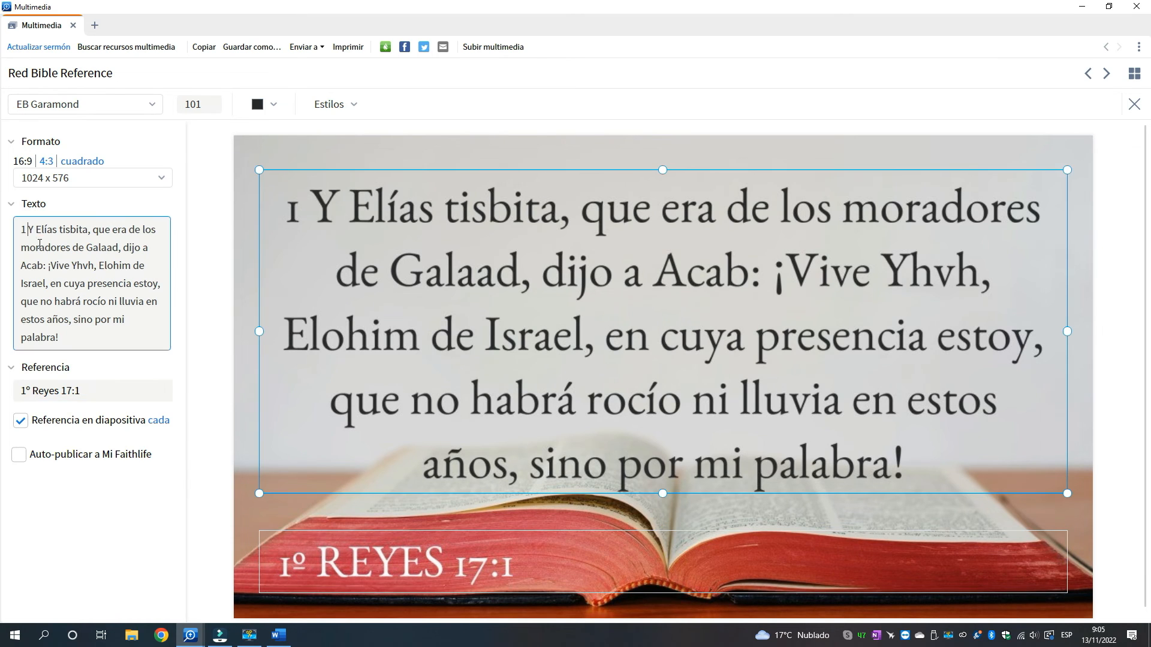
key(BackSpace)
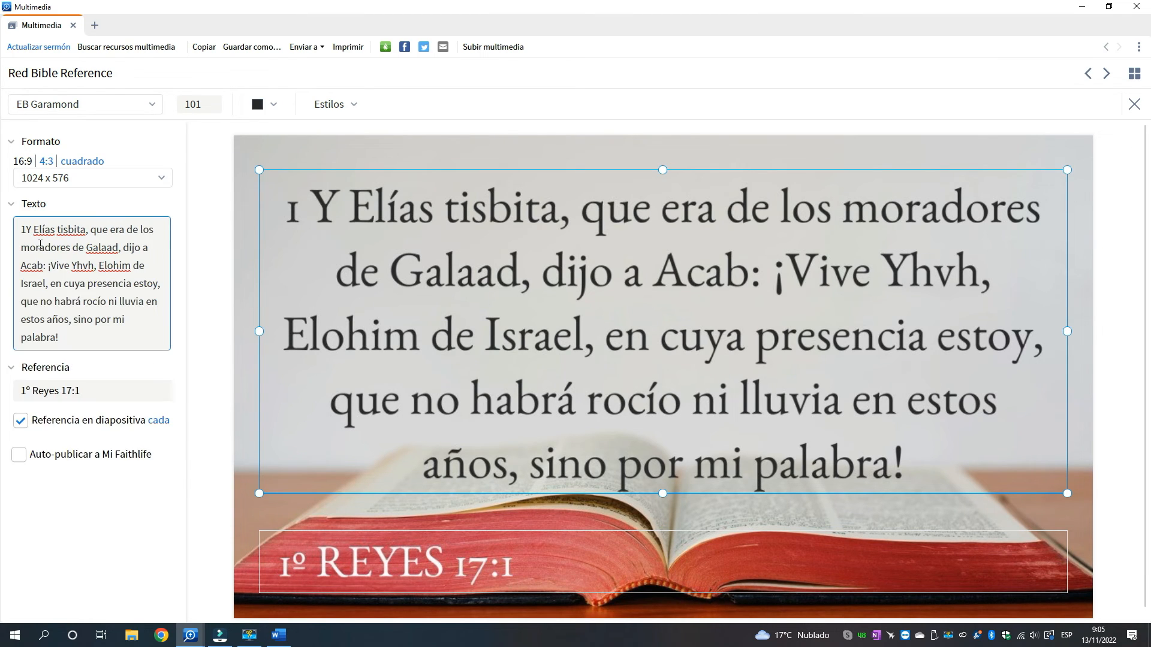
key(BackSpace)
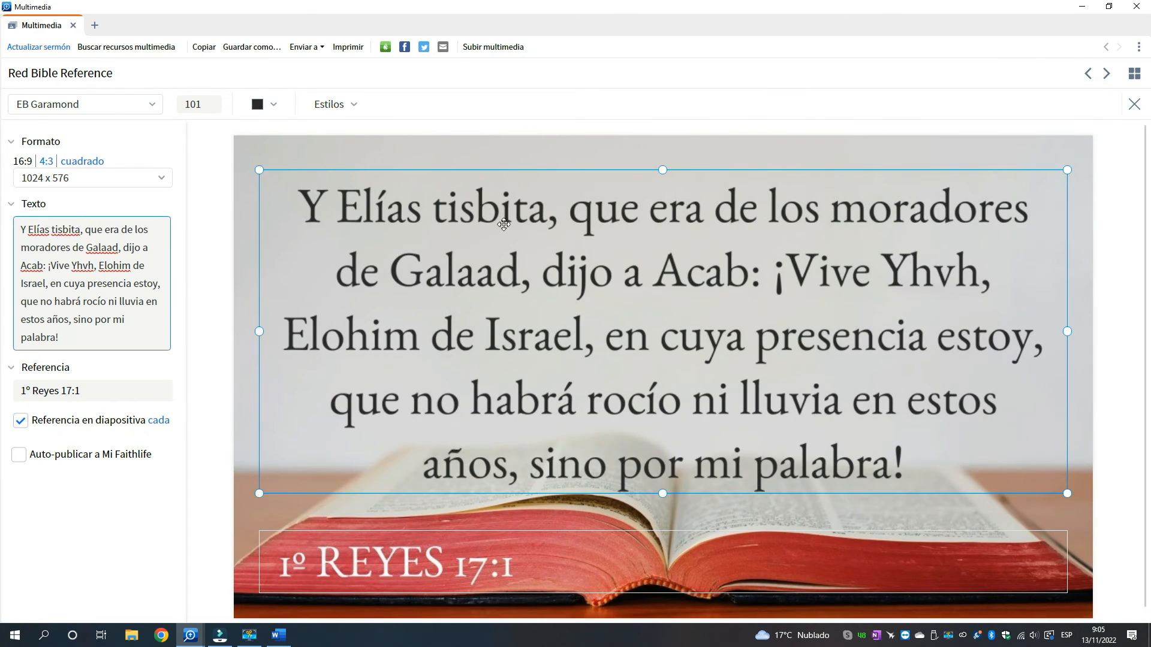
Set the verse text's font size to 86 and move its text box up to the slide's upper edge
click(202, 106)
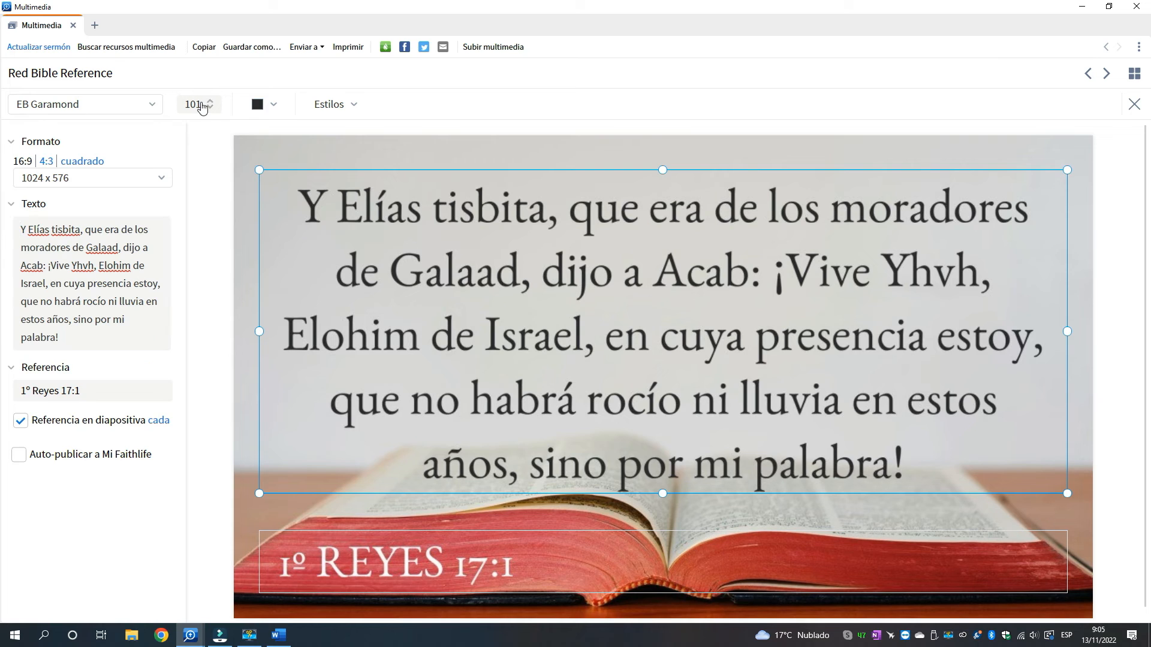
click(209, 108)
click(209, 108)
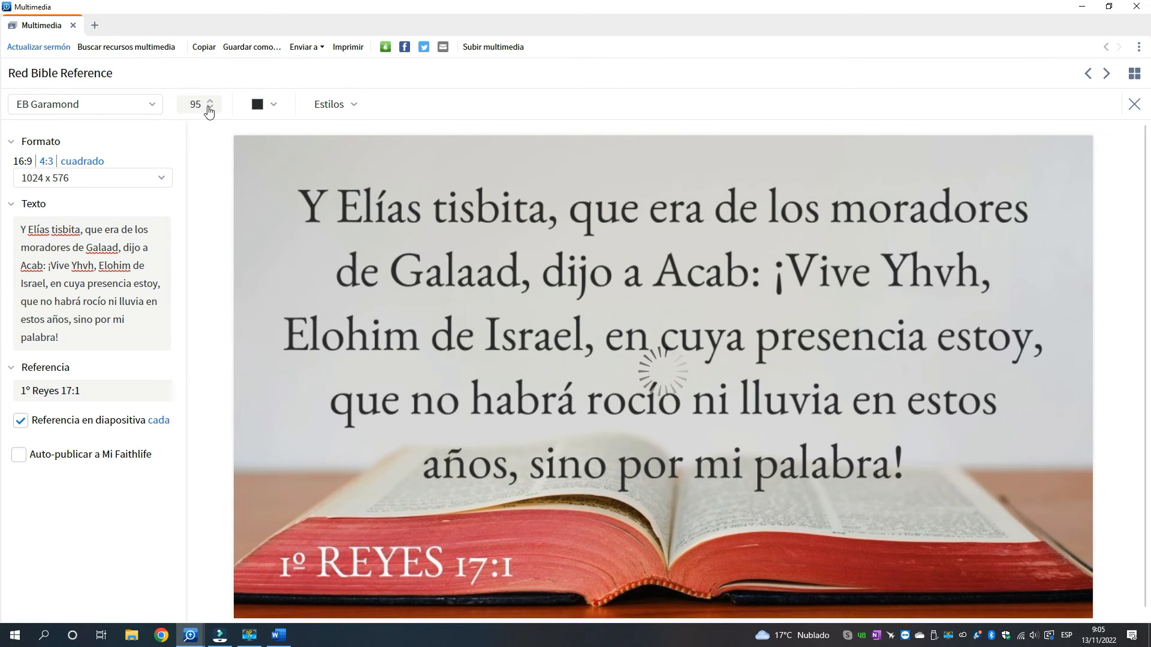
click(210, 109)
click(210, 108)
click(209, 109)
click(209, 108)
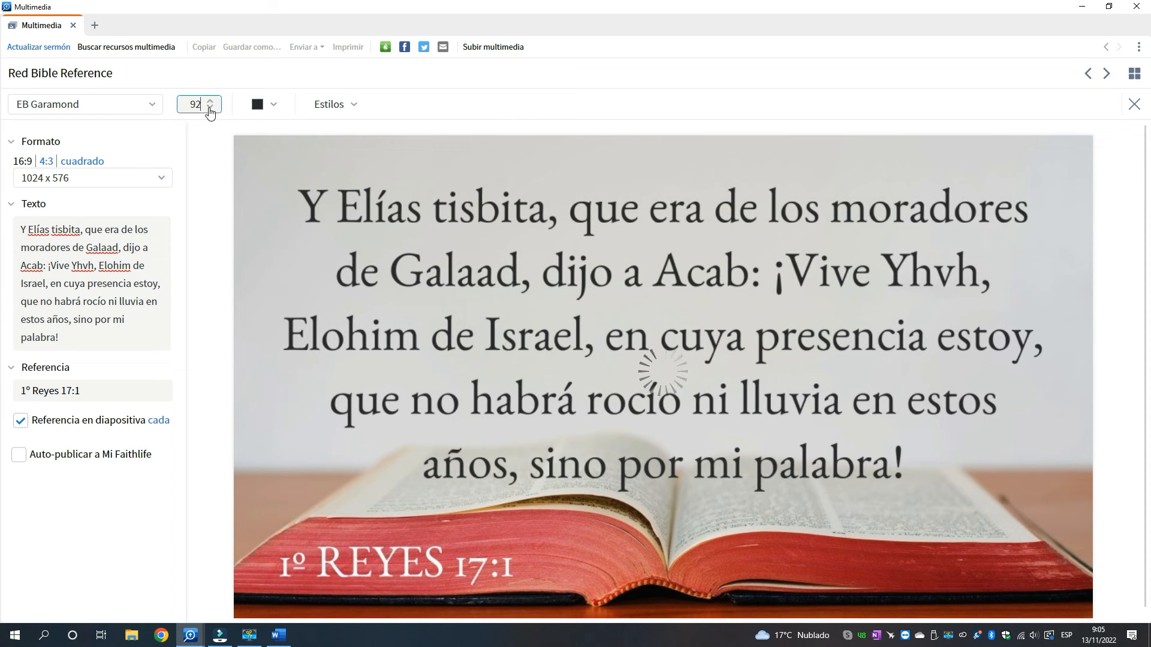
click(209, 108)
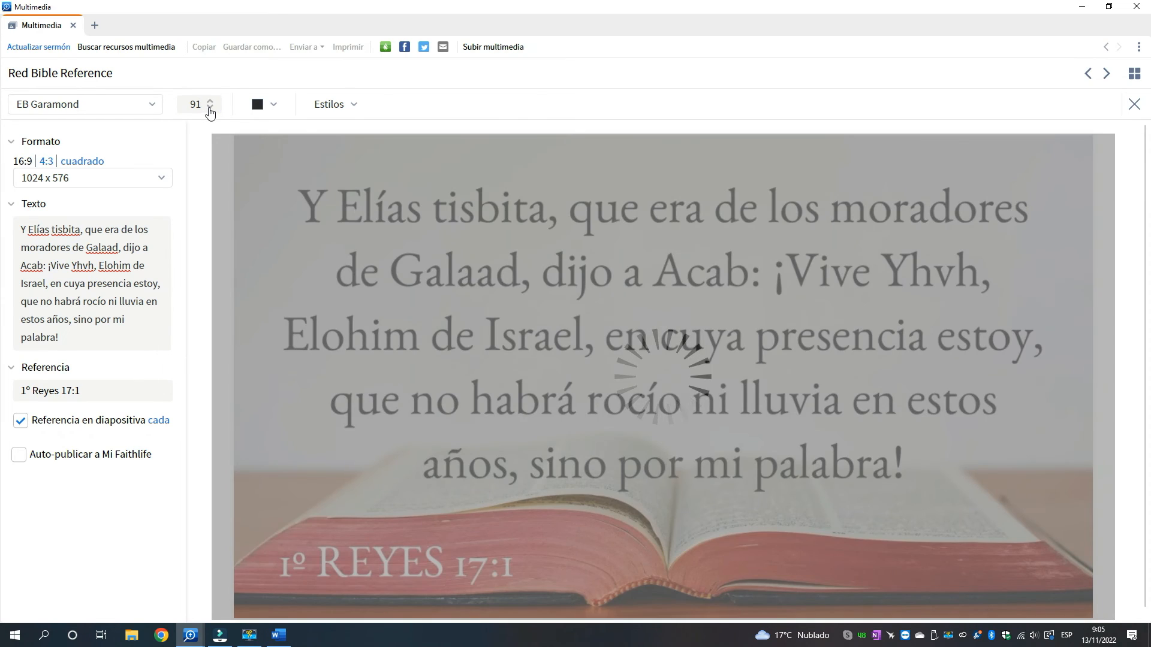
click(209, 108)
click(210, 109)
click(209, 108)
click(209, 109)
click(209, 109)
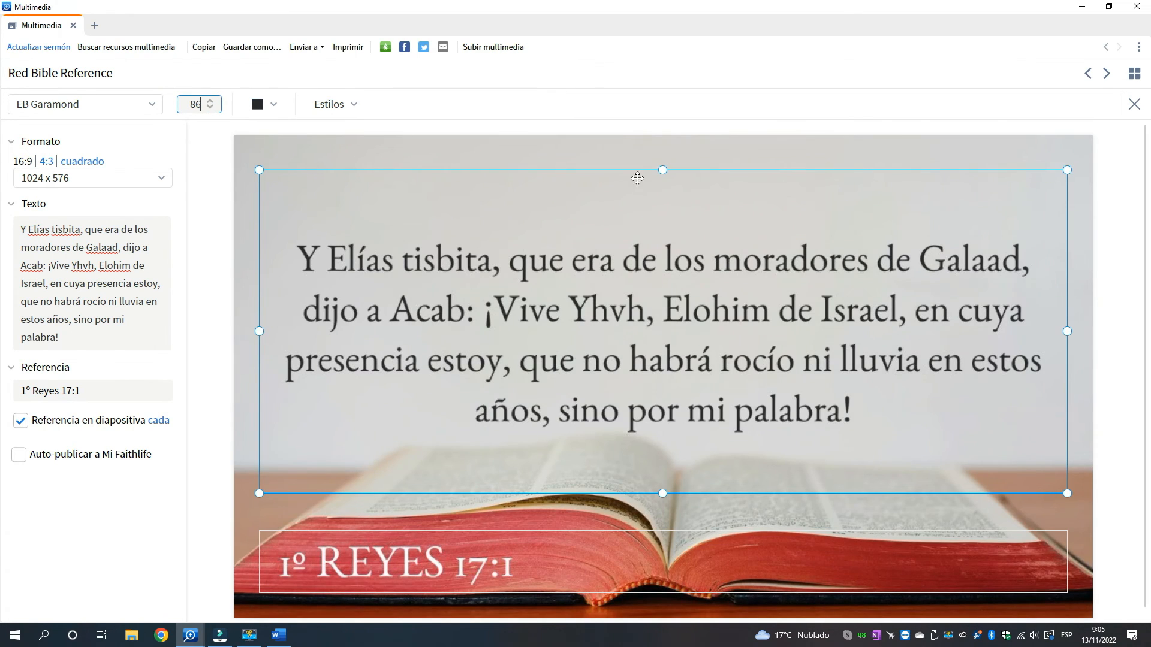
drag(644, 172, 645, 133)
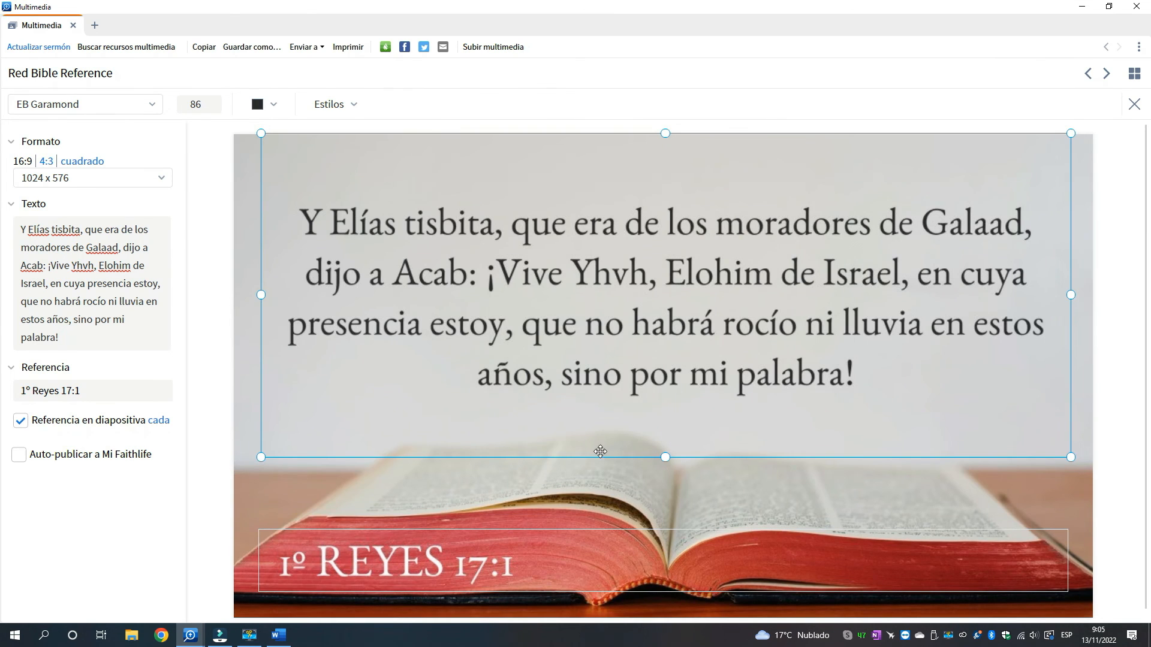
Update the sermon with the edited slide and apply its style to all passage slides
click(31, 48)
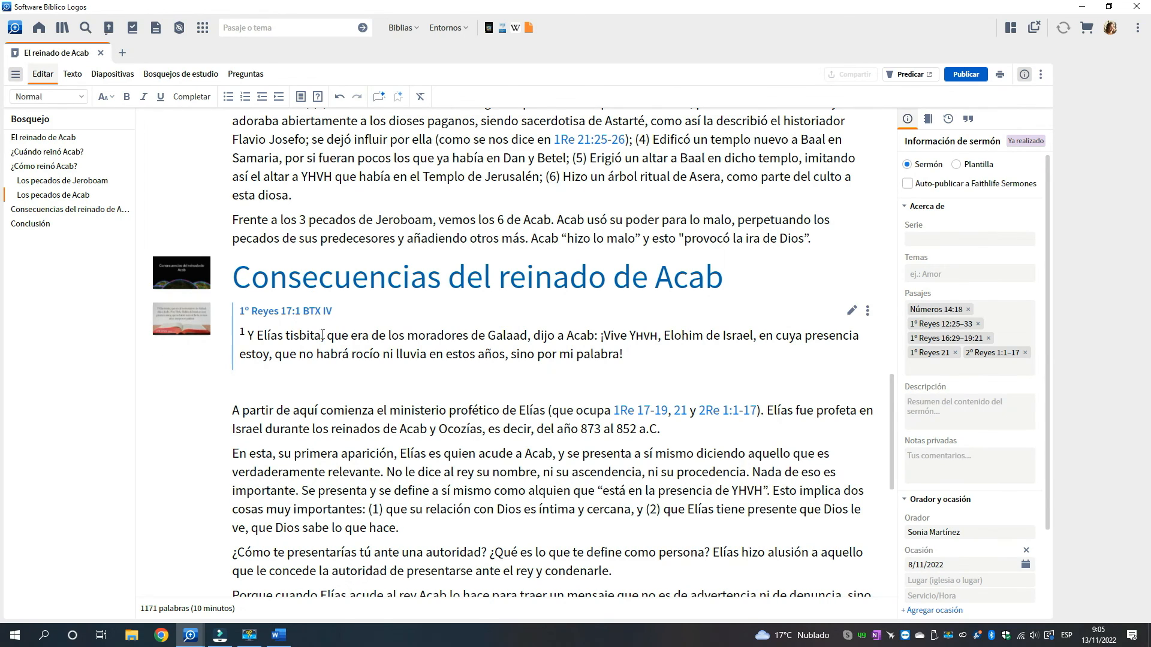
right_click(182, 315)
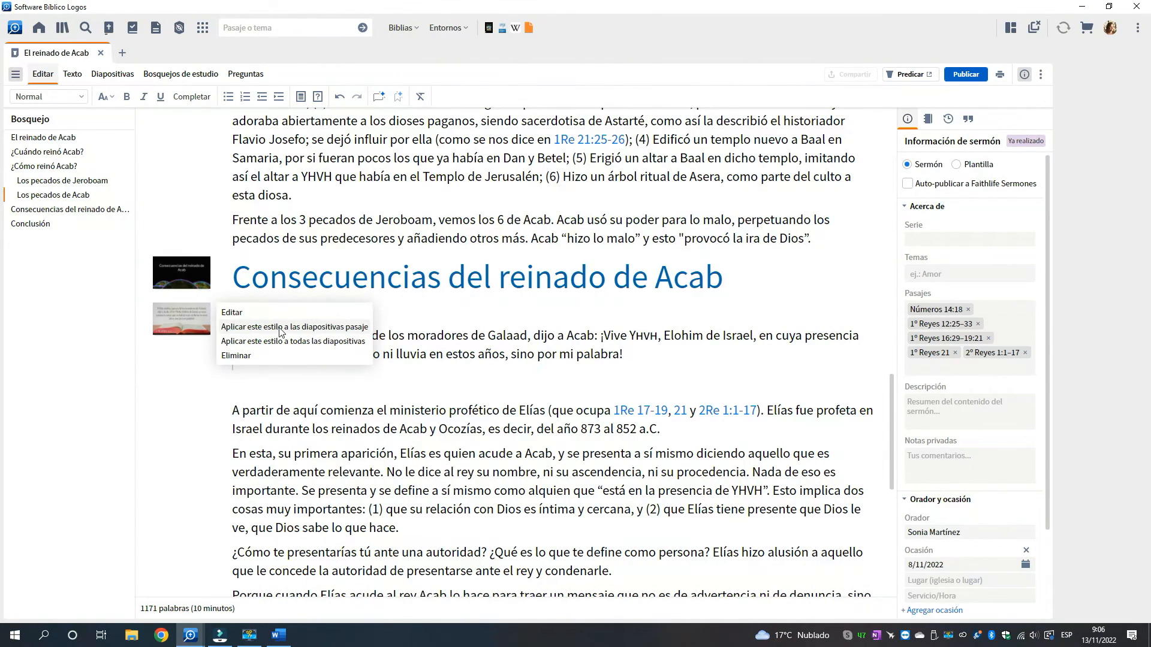
click(347, 331)
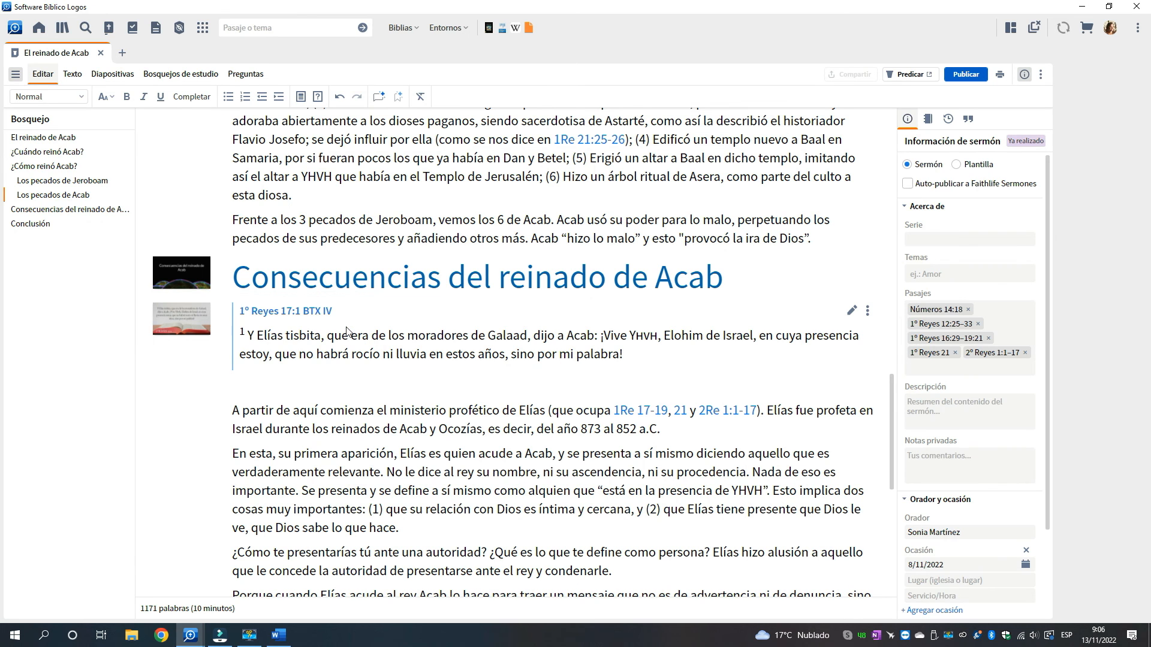
Check the passage slides' design beside the sermon text and in the overview of all slides
scroll(441, 334, up, 6)
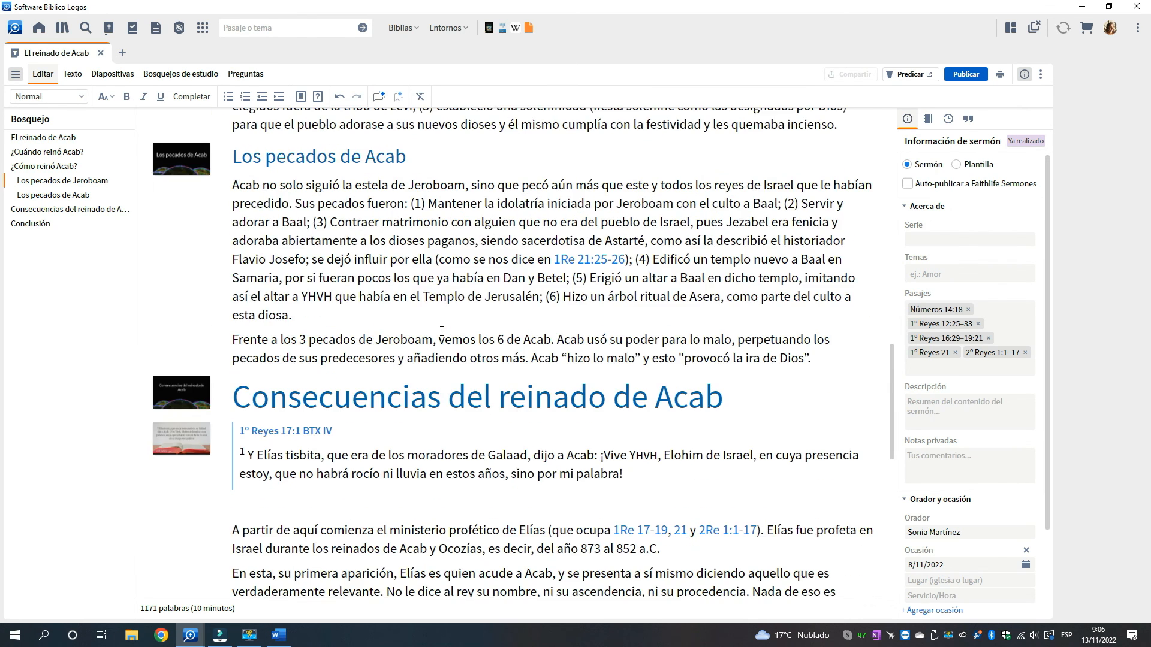
scroll(443, 332, up, 5)
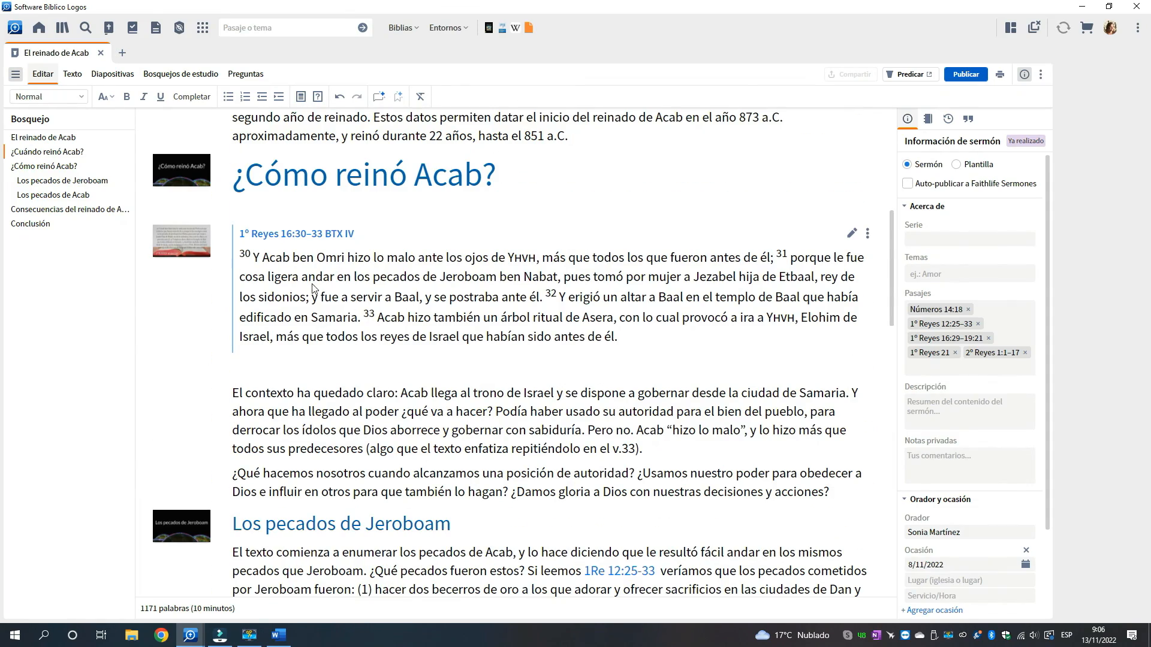
scroll(346, 343, up, 3)
scroll(347, 343, up, 4)
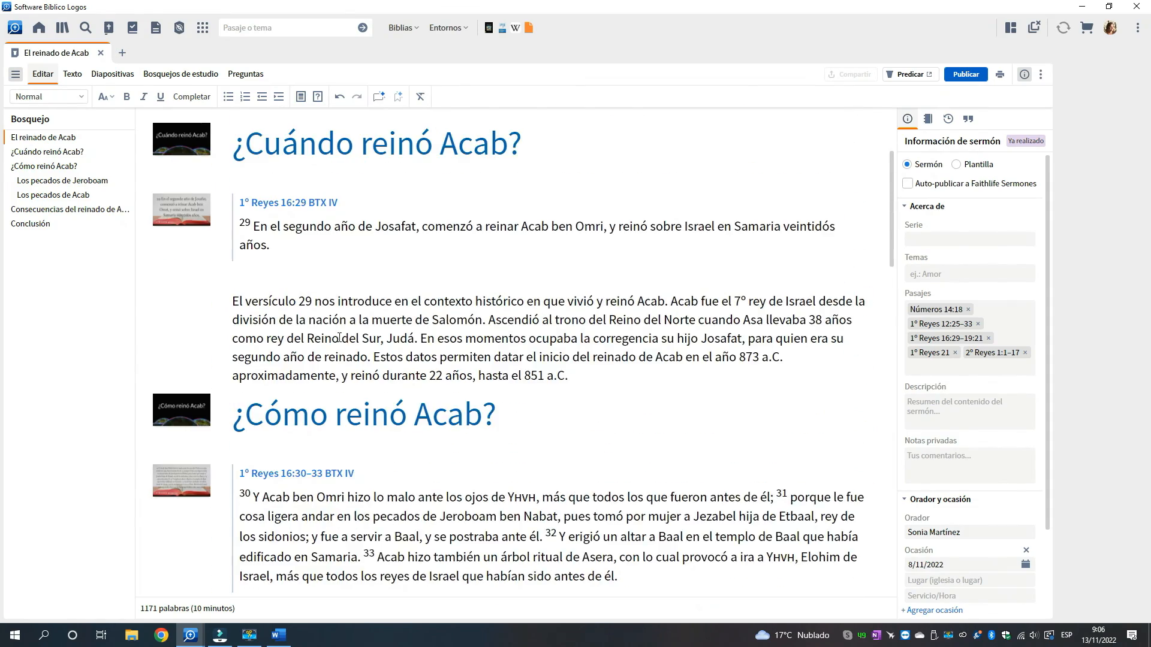
click(112, 74)
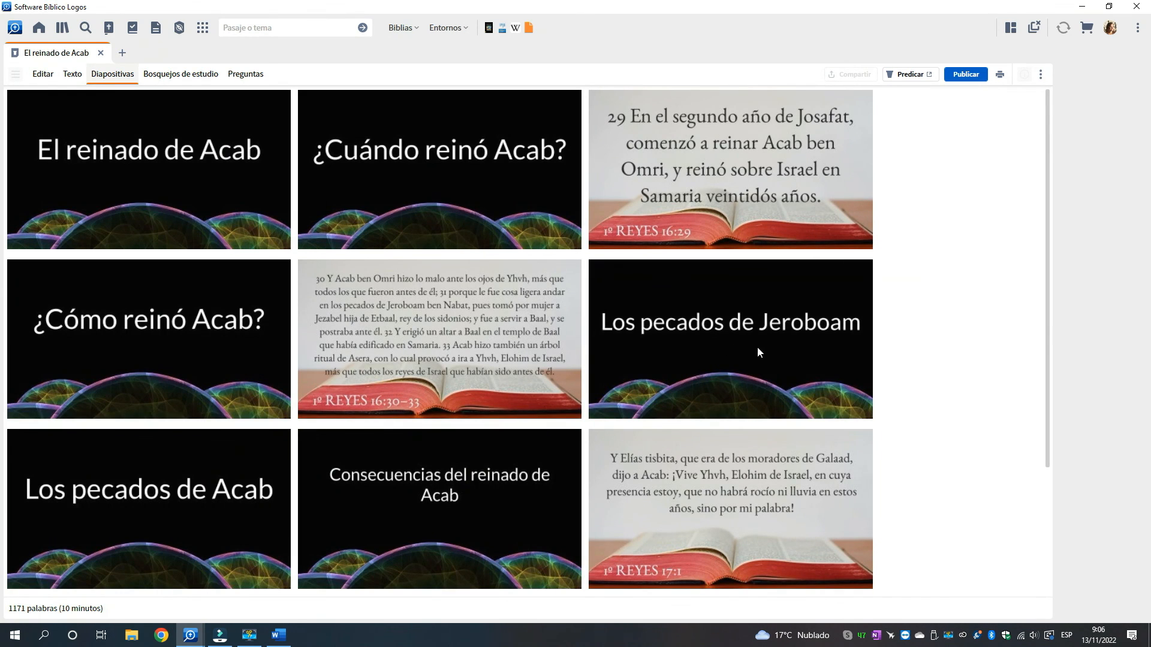
scroll(964, 307, down, 2)
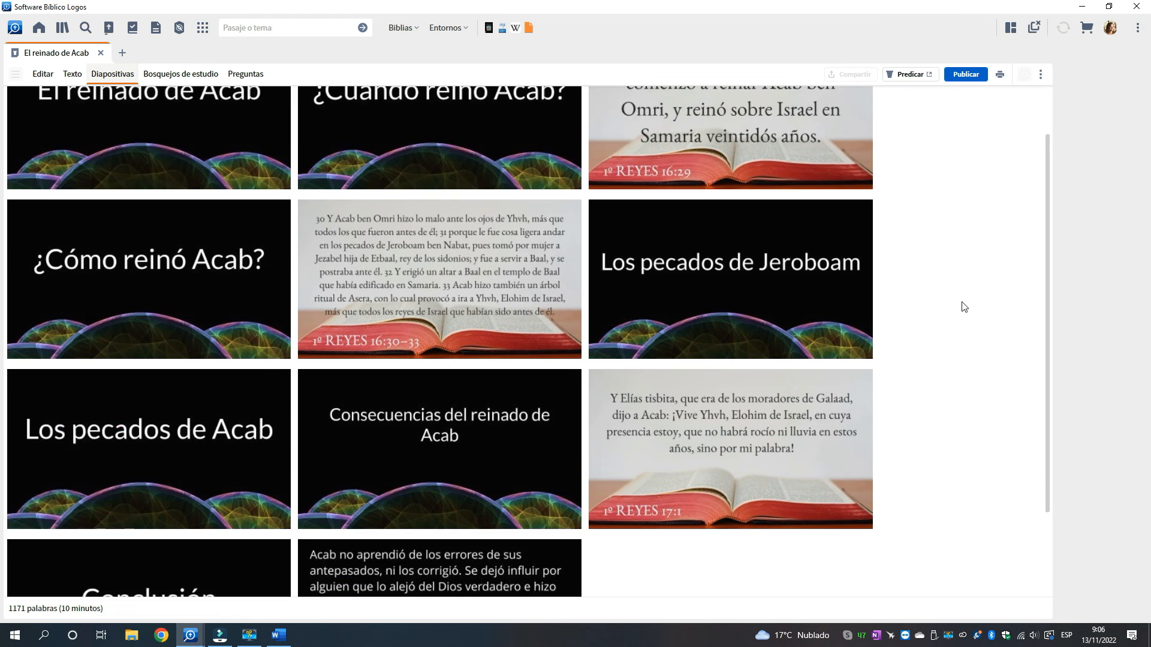
scroll(963, 310, up, 2)
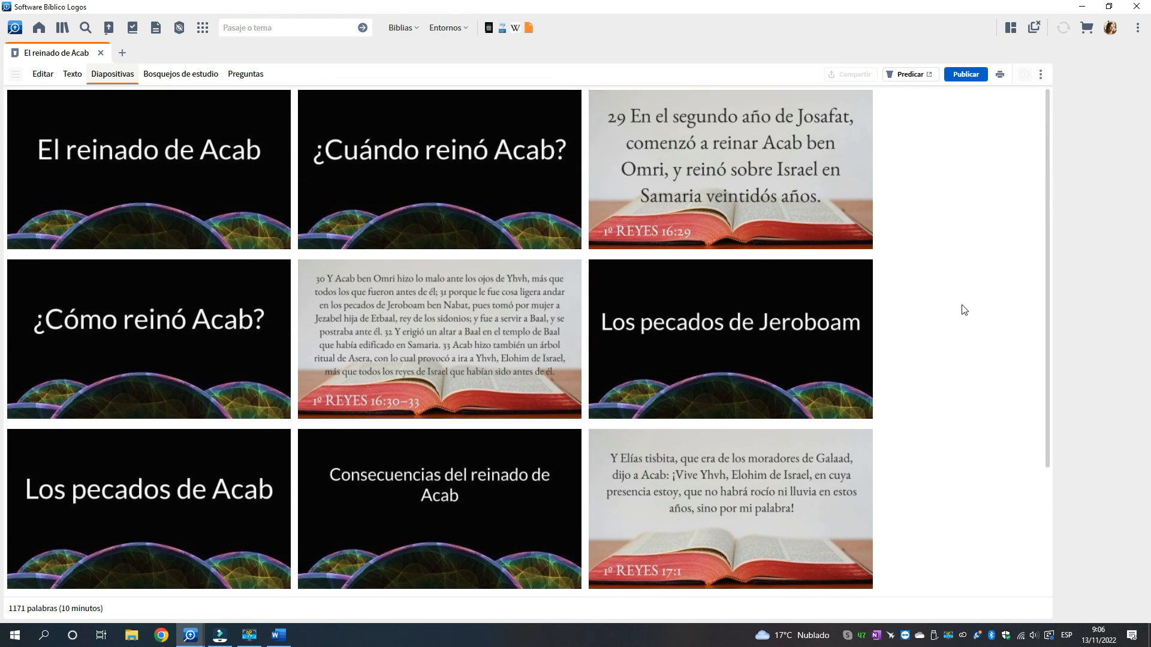
Return to editing the sermon and look through it down to the section Consecuencias del reinado de Acab
click(42, 74)
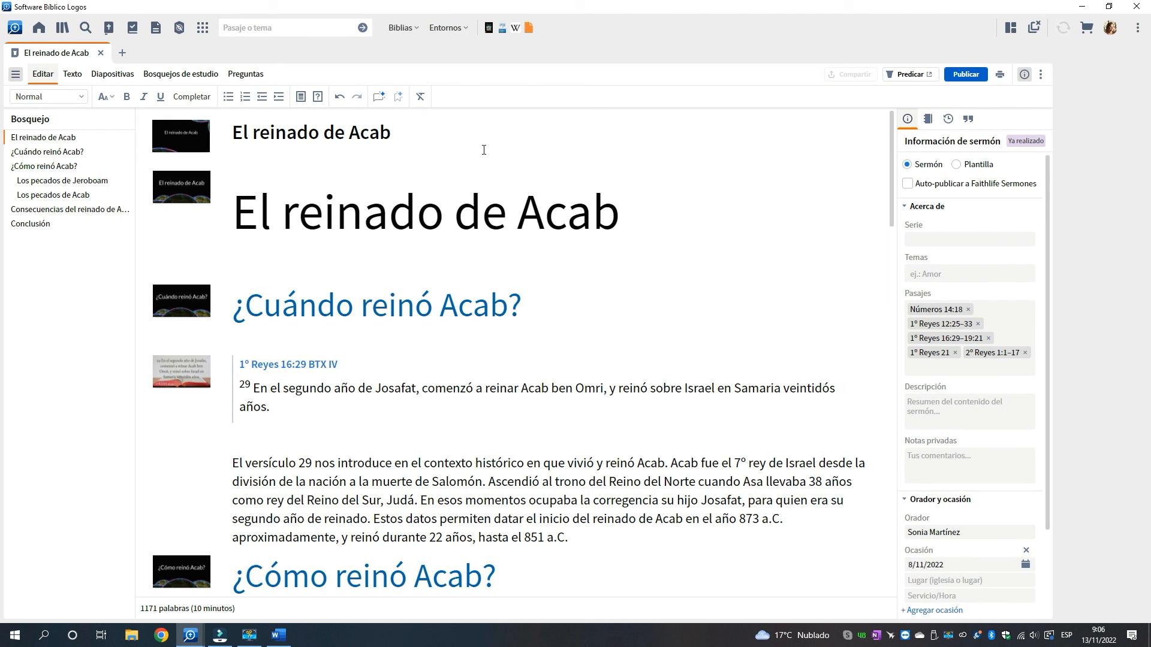
scroll(514, 446, down, 3)
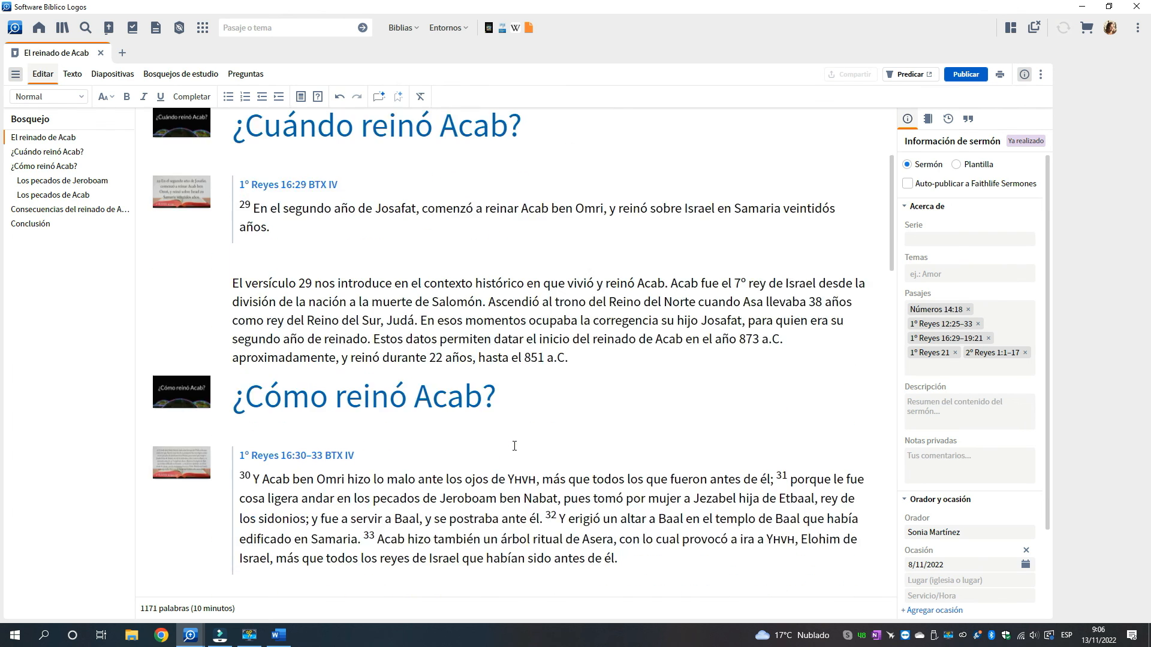
scroll(514, 446, down, 1)
scroll(516, 452, down, 5)
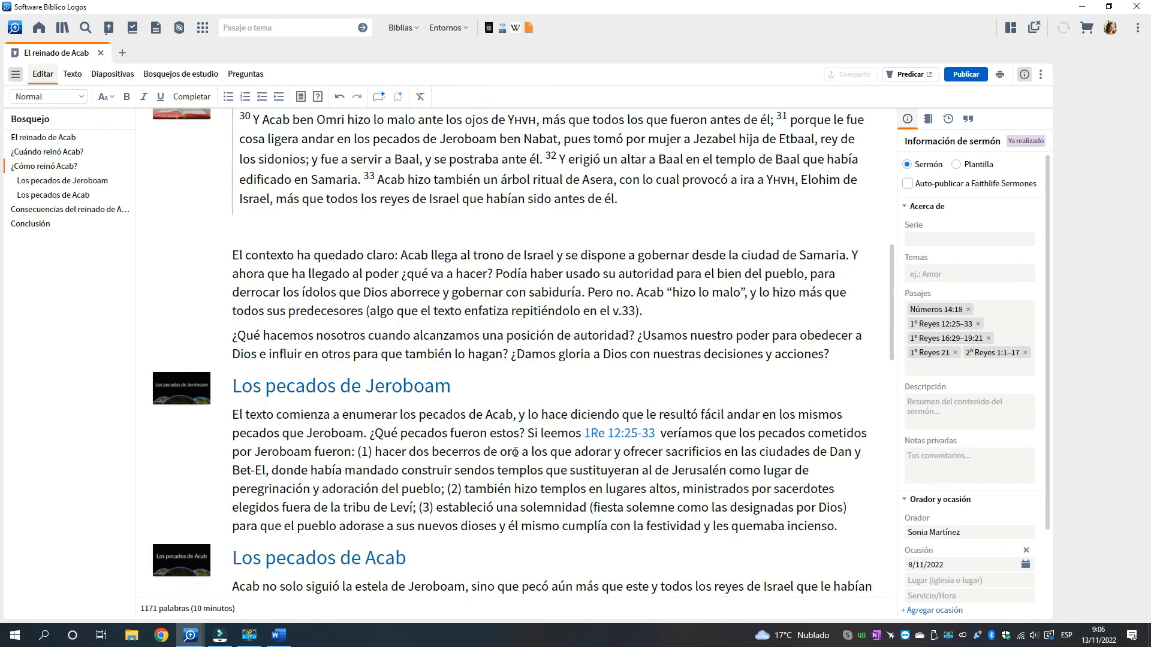
scroll(517, 456, down, 7)
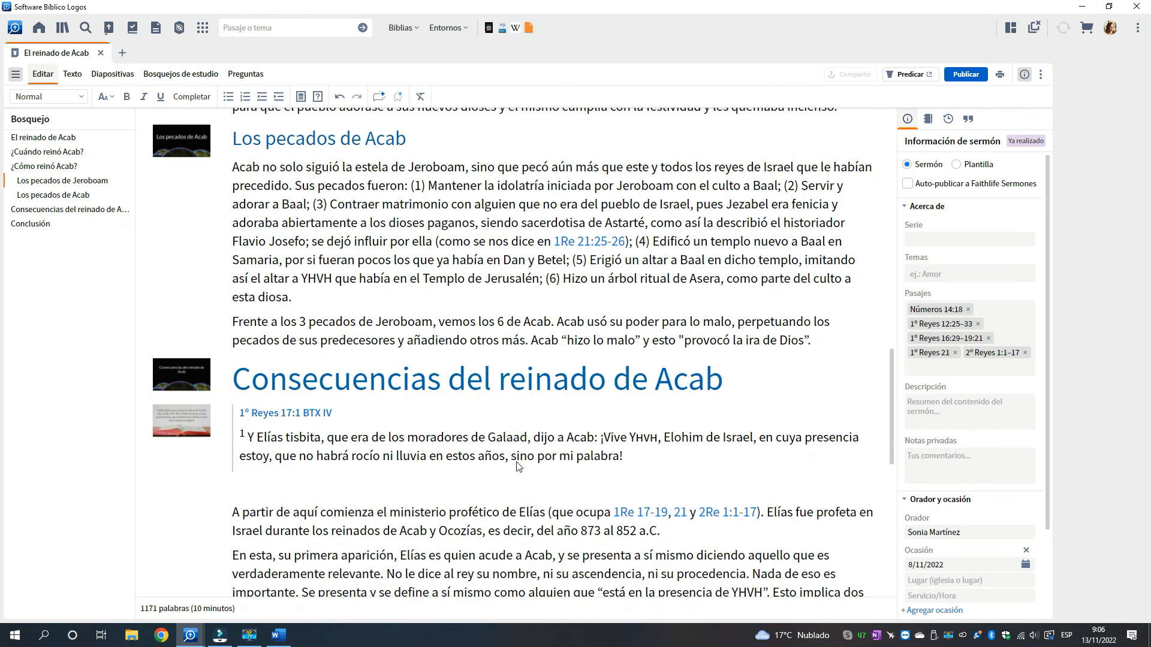
scroll(521, 458, down, 3)
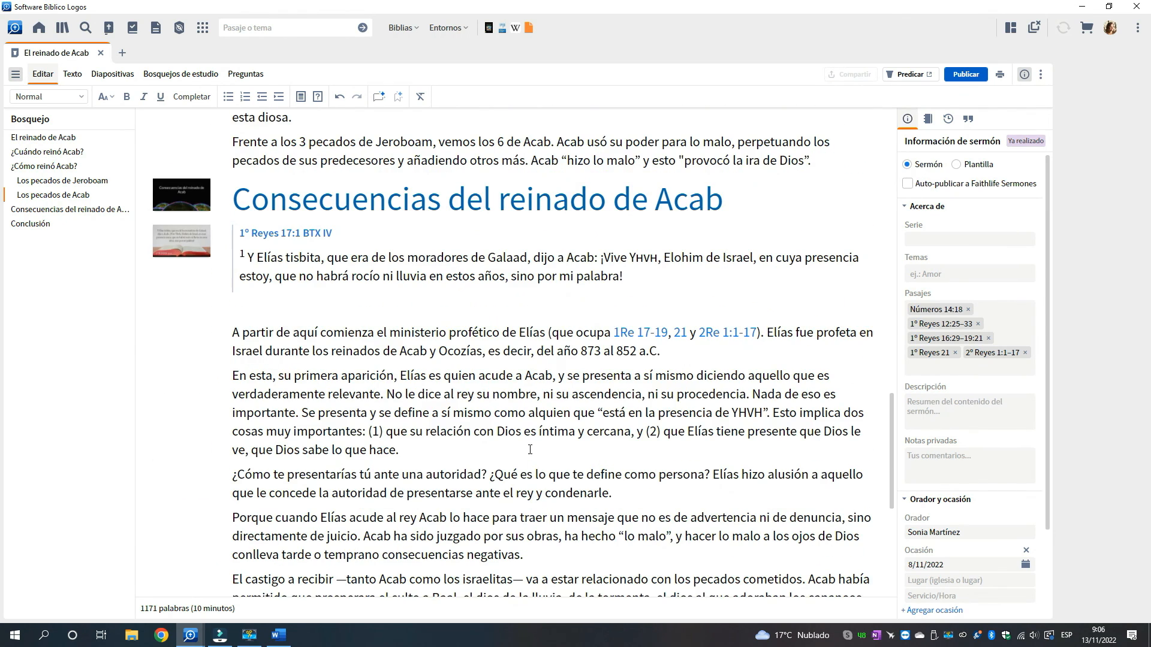